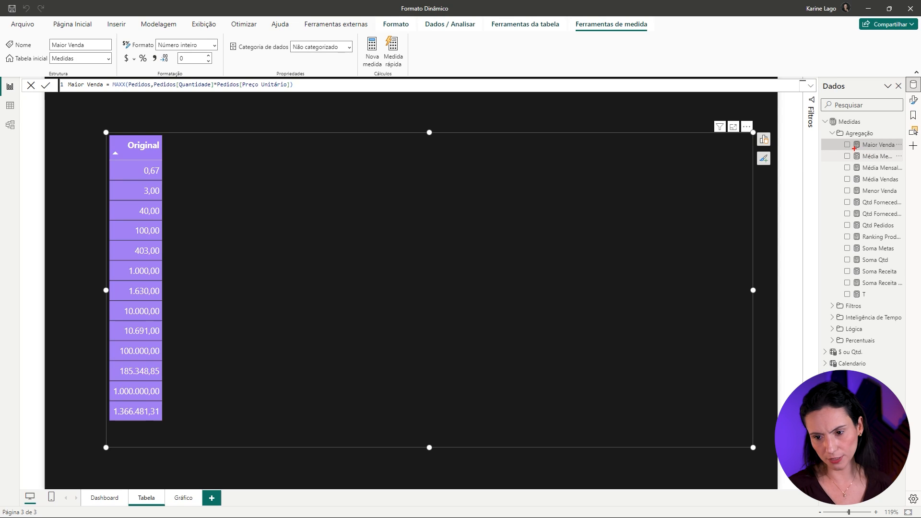
- Examine the format options offered for the Maior Venda measure, including Dinâmico, and leave its format as it is
drag(840, 136, 907, 304)
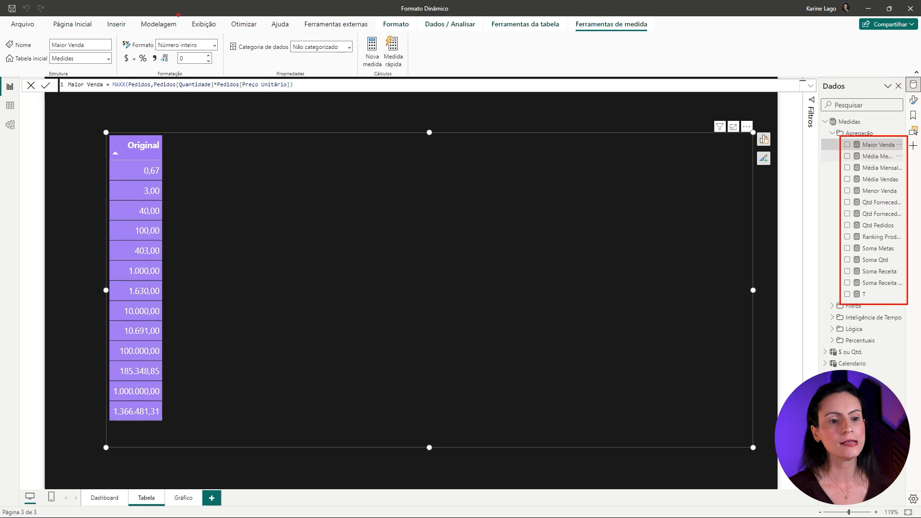
drag(566, 12, 663, 44)
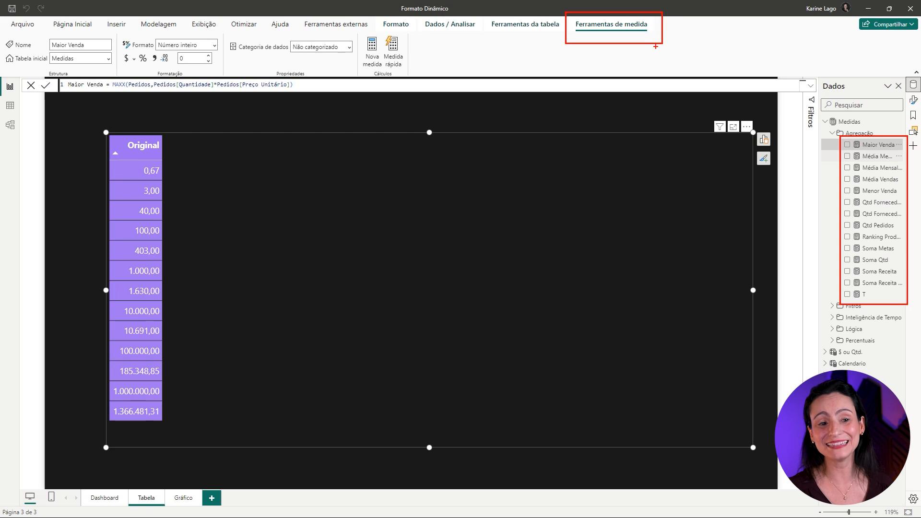
drag(121, 37, 224, 53)
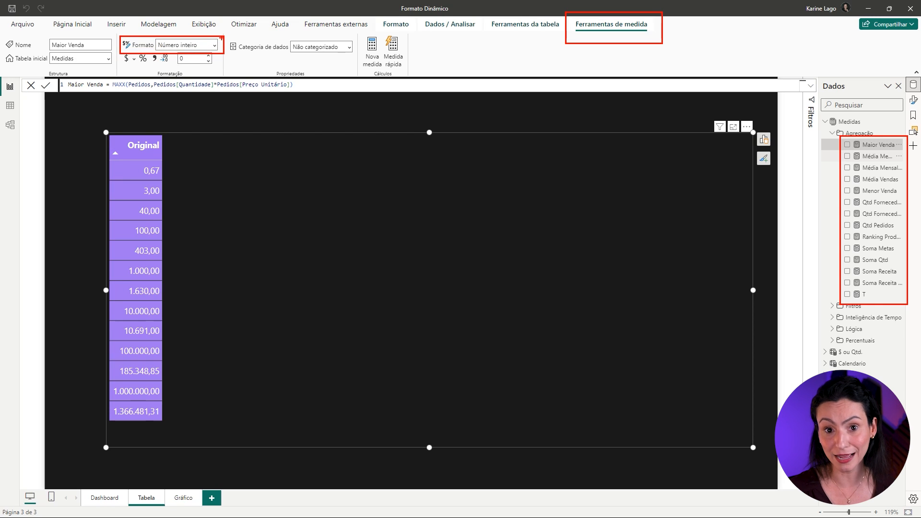
key(Escape)
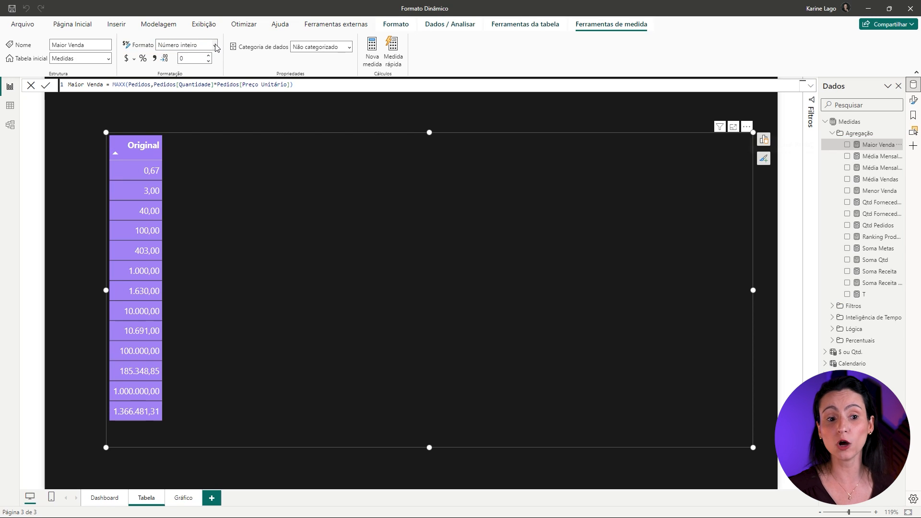
click(214, 45)
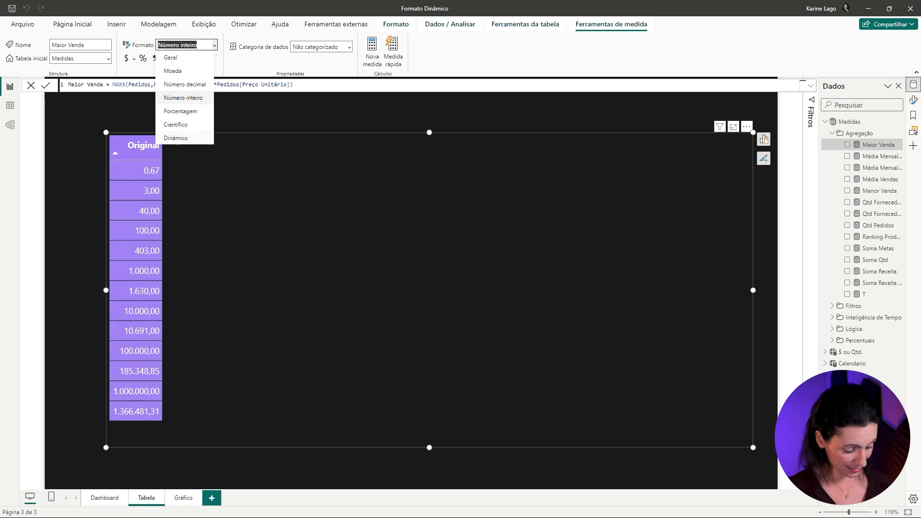
drag(149, 129, 218, 148)
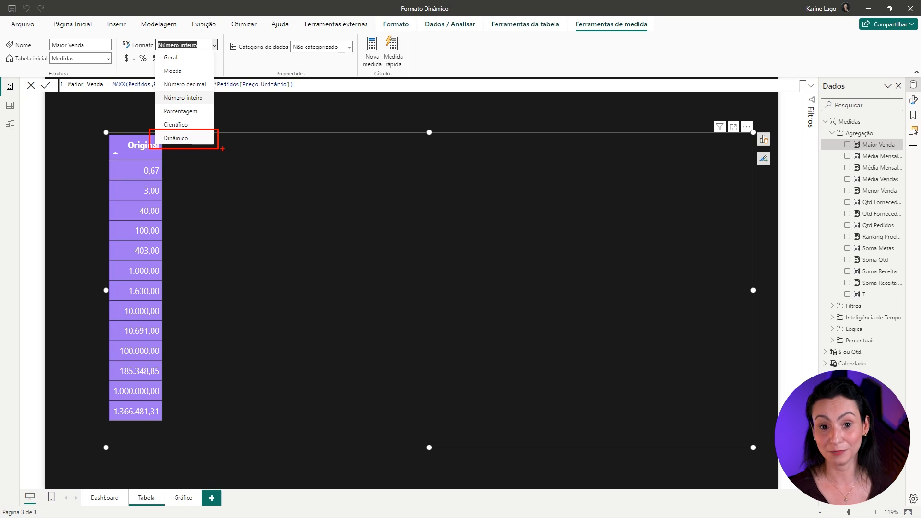
key(Escape)
click(238, 114)
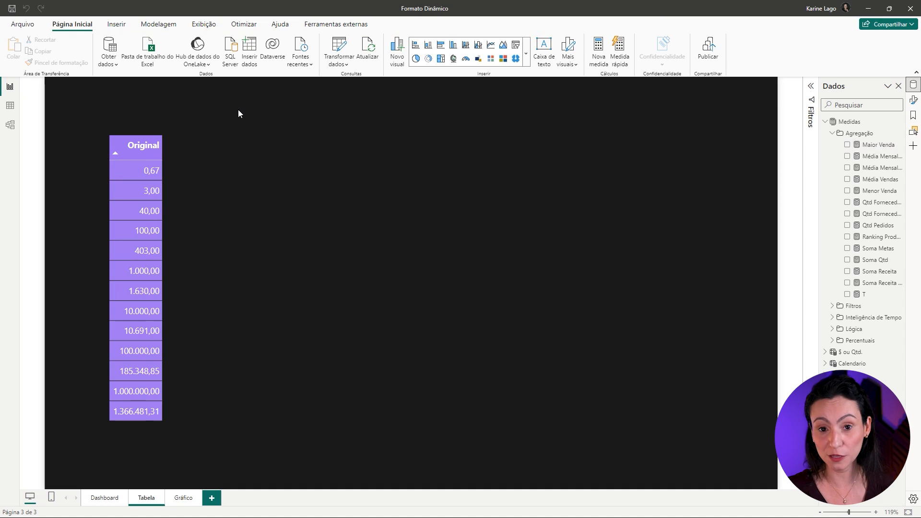
- Create a new measure in the Medidas table and name it #
drag(265, 189, 250, 195)
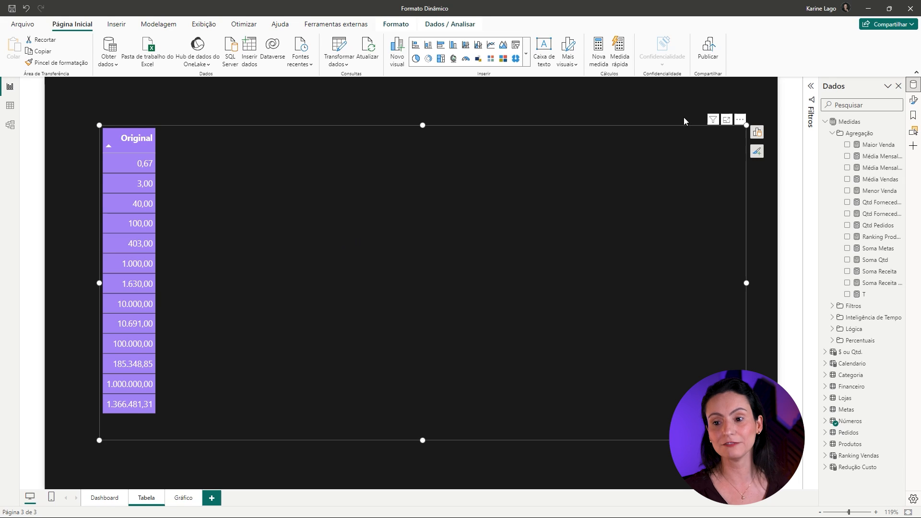
right_click(839, 123)
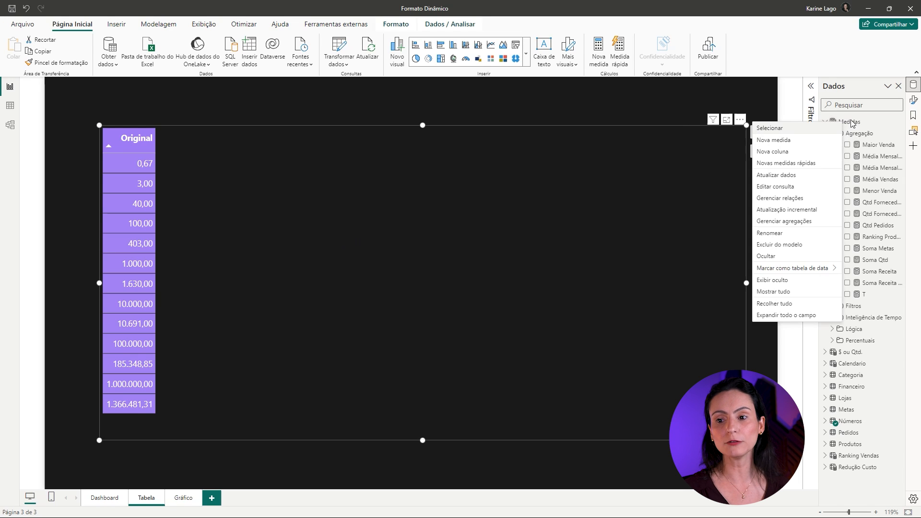
click(773, 141)
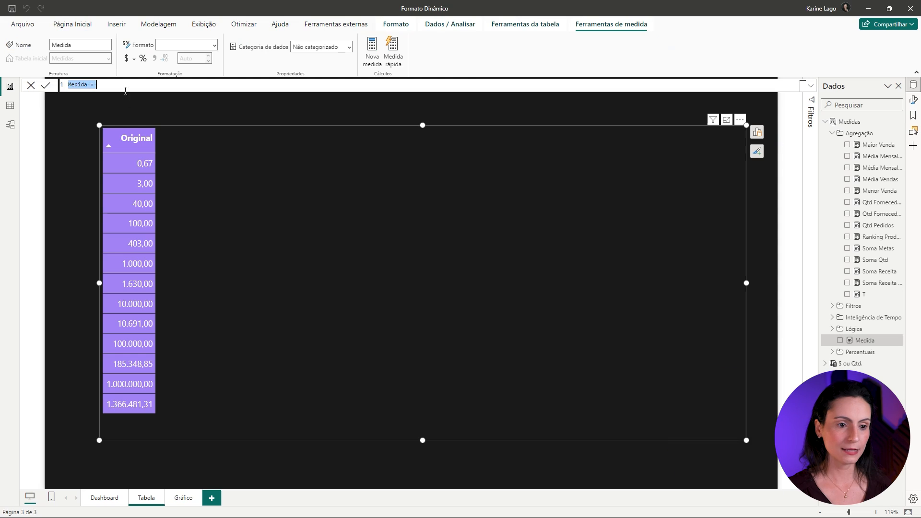
click(125, 91)
scroll(125, 93, up, 6)
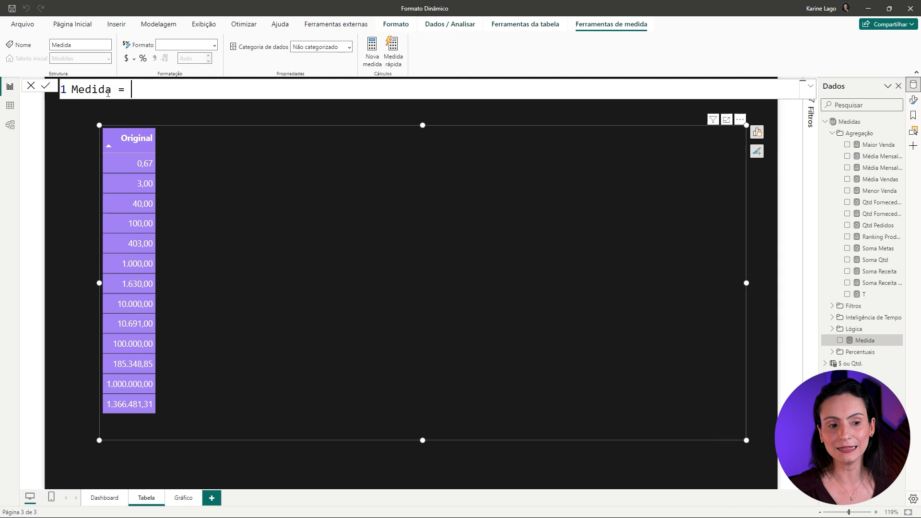
double_click(105, 91)
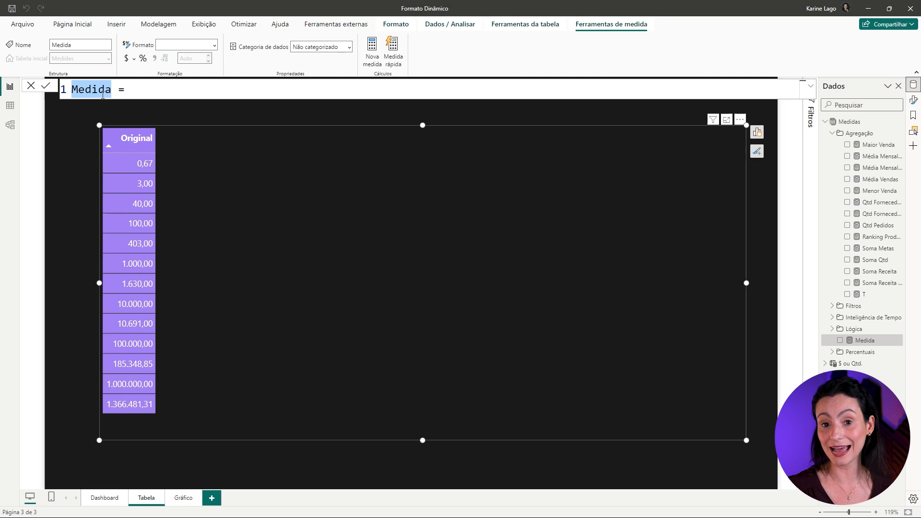
text(#)
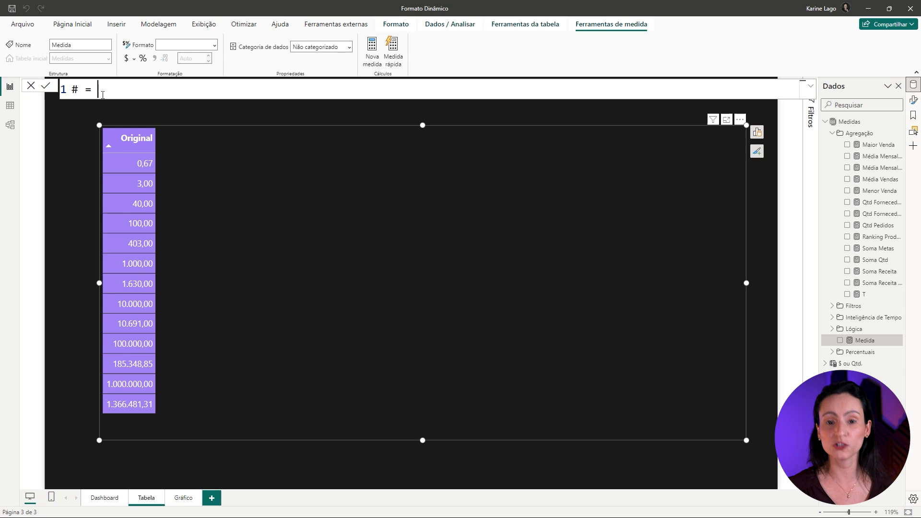
- Start the # measure's formula with the SELECTEDVALUE function
text(SELEC)
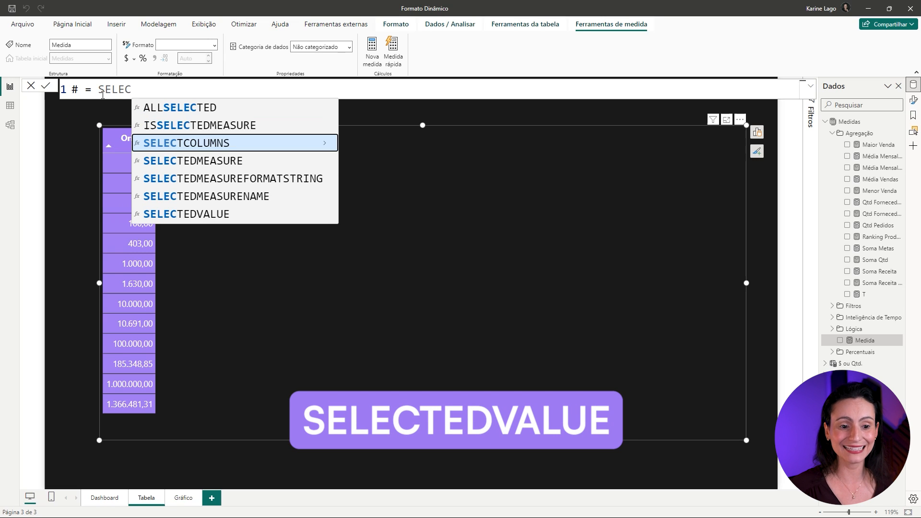
key(Down)
key(Down)
key(Down)
key(Down)
key(Tab)
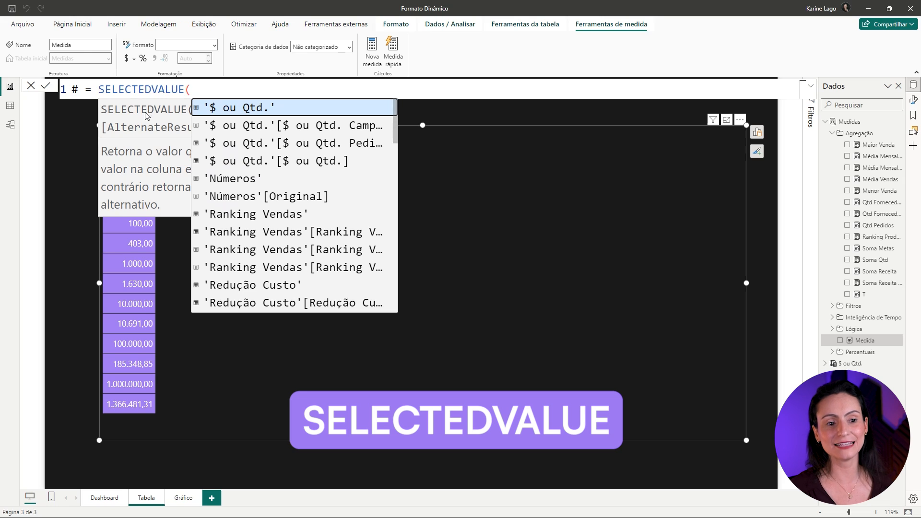
- Read the description of SELECTEDVALUE and examine the columns suggested for its argument
key(Escape)
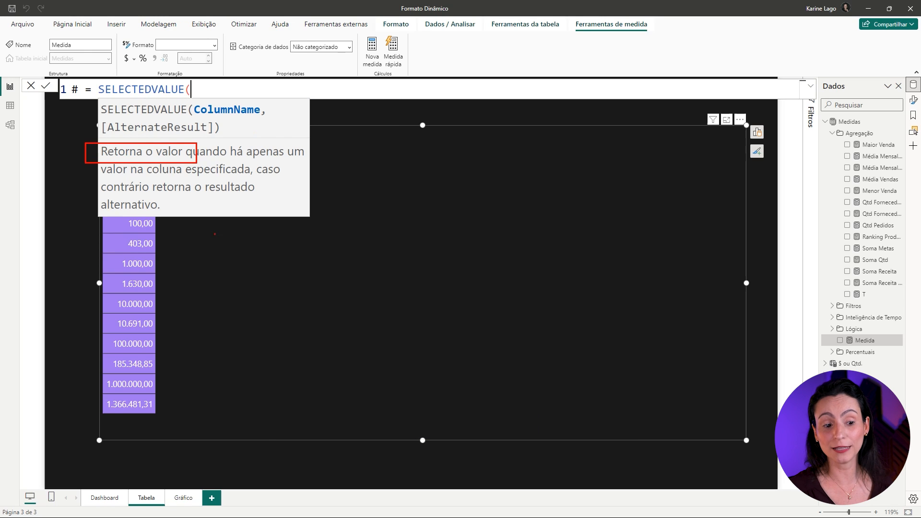
drag(155, 249, 238, 295)
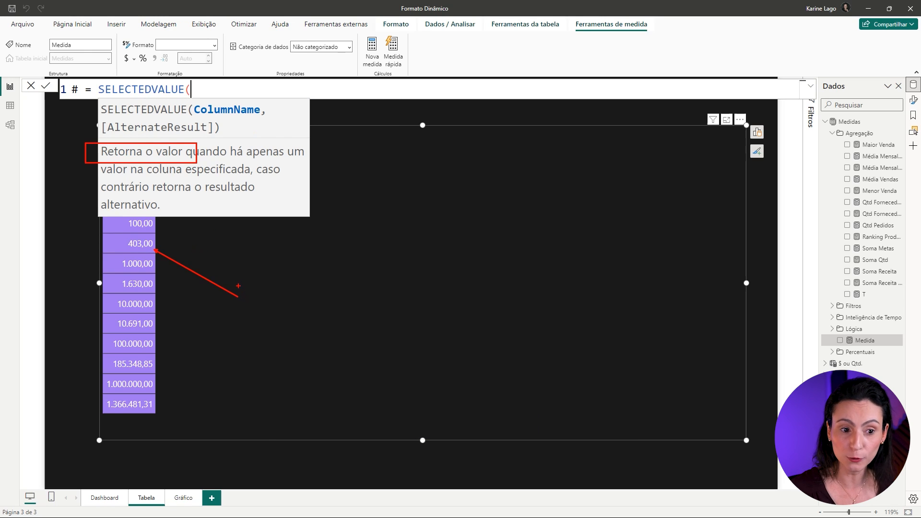
key(Escape)
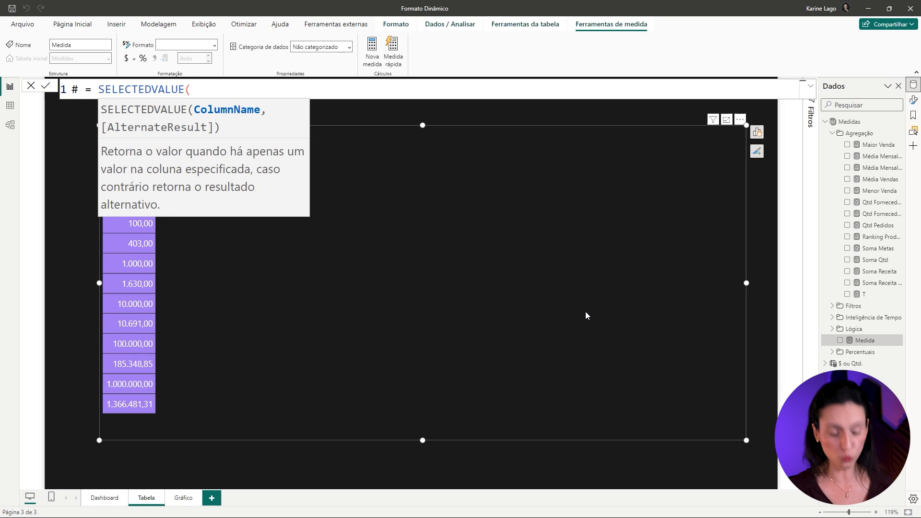
key(ctrl+space)
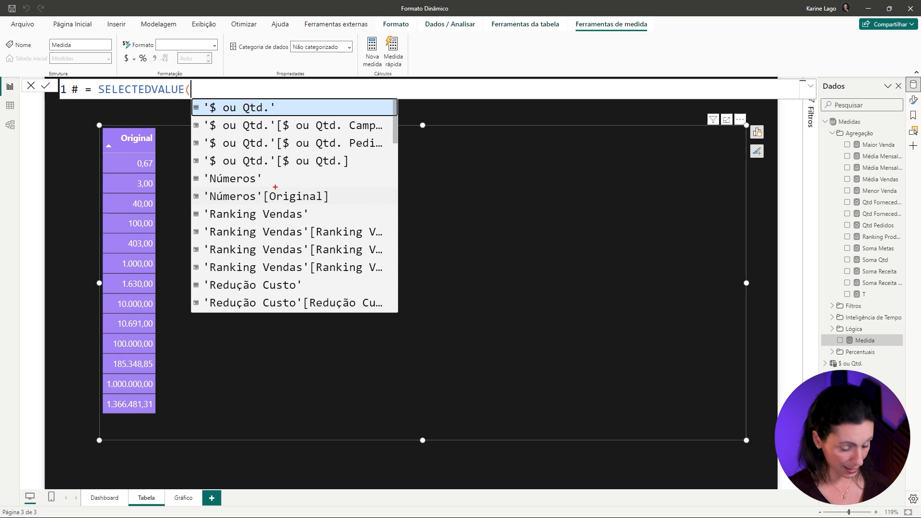
drag(202, 187, 339, 207)
drag(367, 154, 303, 184)
key(Escape)
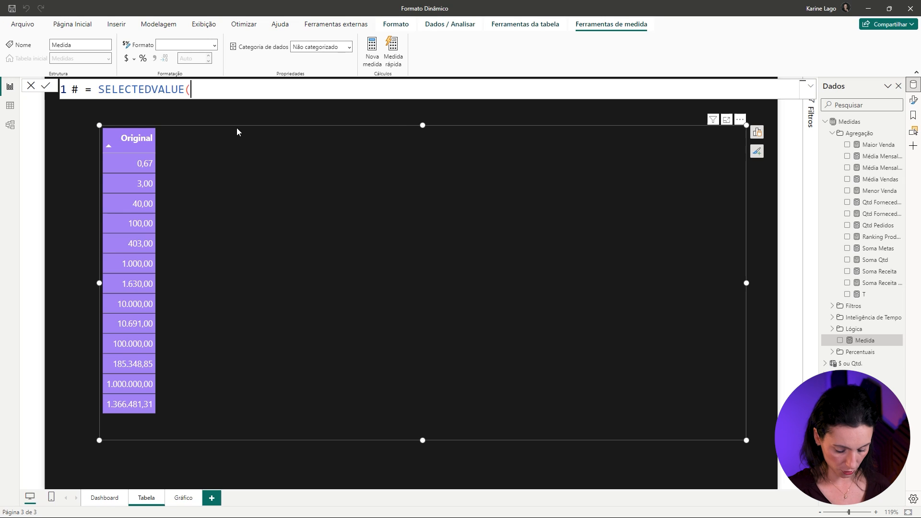
- Complete the # measure as SELECTEDVALUE('Números'[Original]) and add it as a column to the table visual
key(BackSpace)
text(()
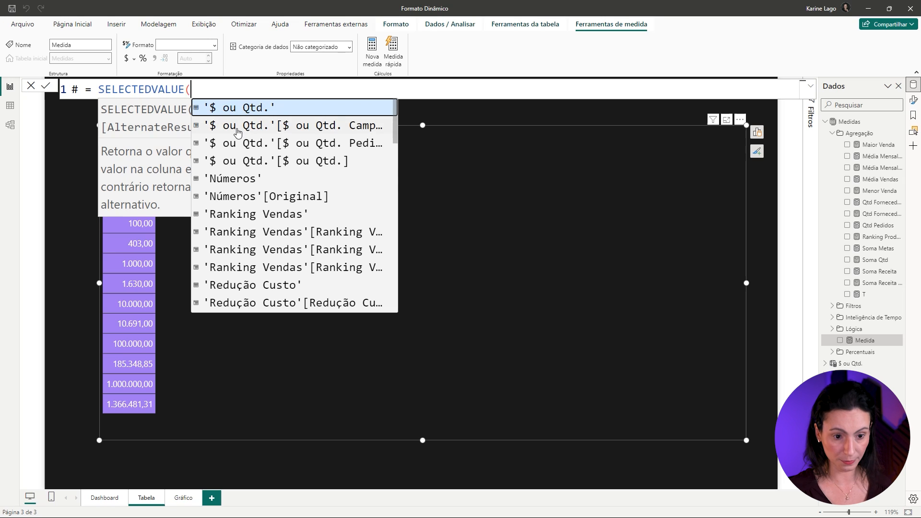
click(263, 194)
text())
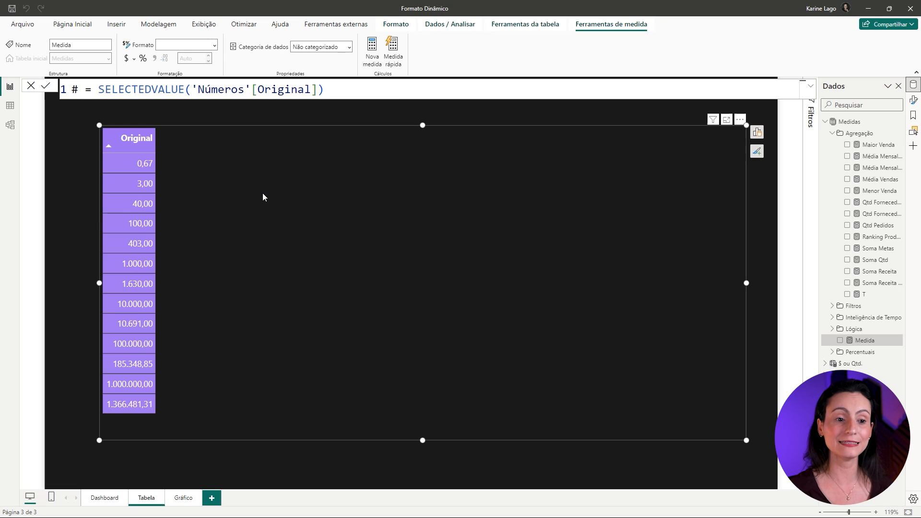
key(Return)
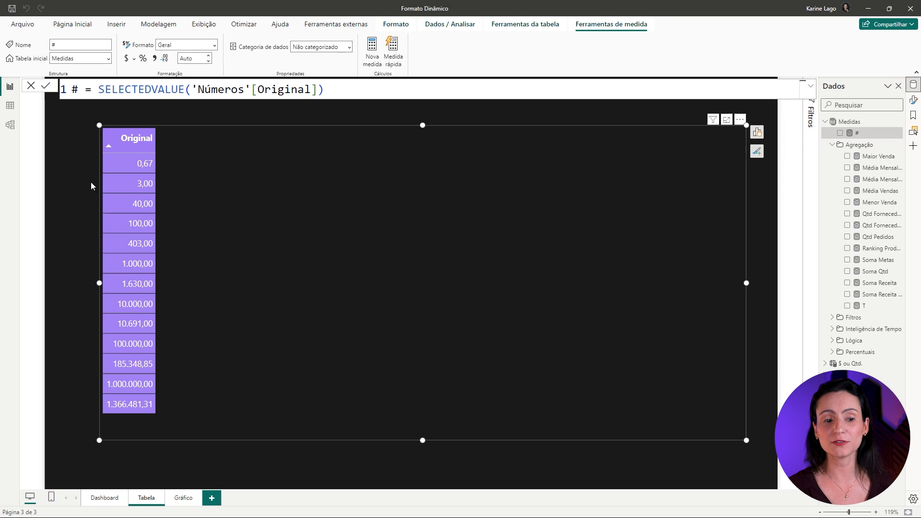
click(840, 134)
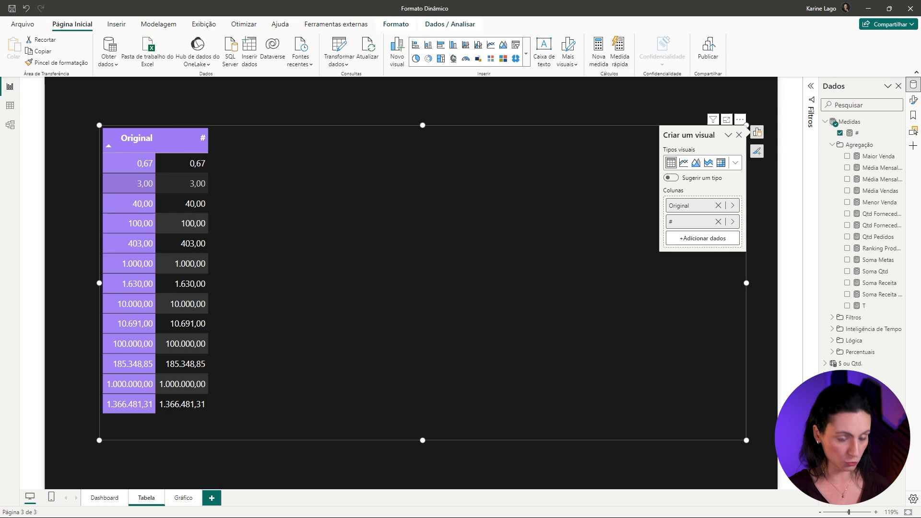
mouse_move(177, 166)
mouse_down()
mouse_move(148, 166)
mouse_move(154, 185)
mouse_up()
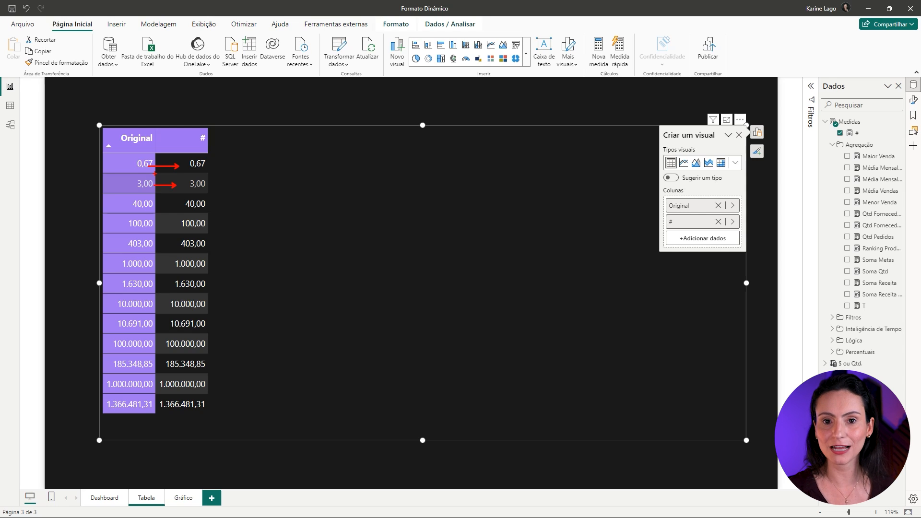
text(tSELECTEDVALUE())
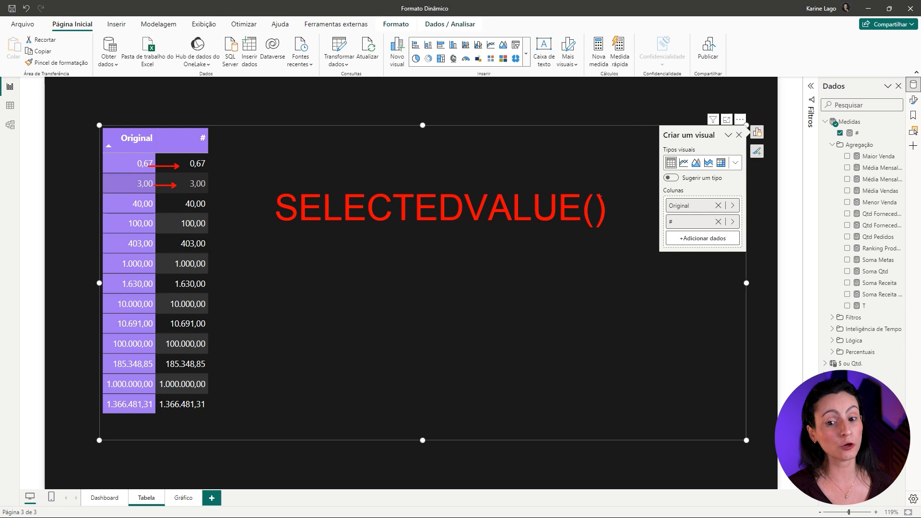
drag(598, 194, 617, 140)
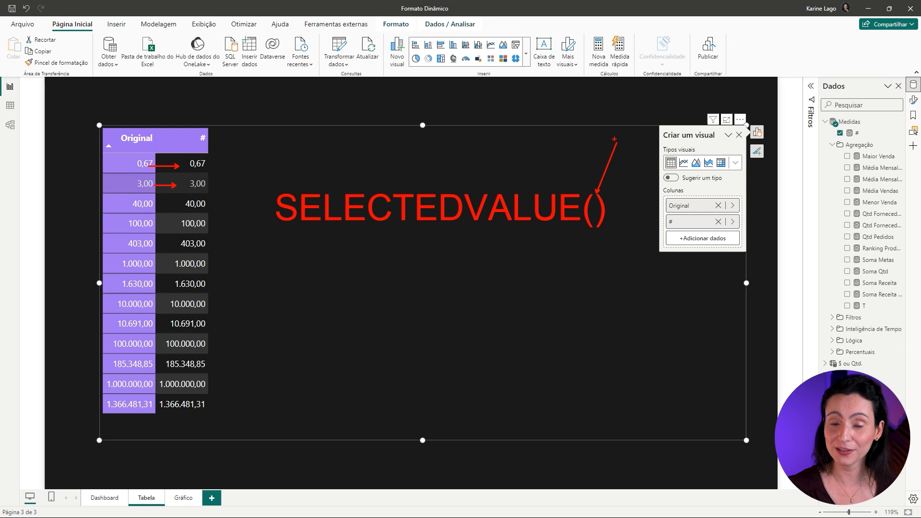
key(ctrl+z)
key(ctrl+z)
key(ctrl+z)
key(ctrl+z)
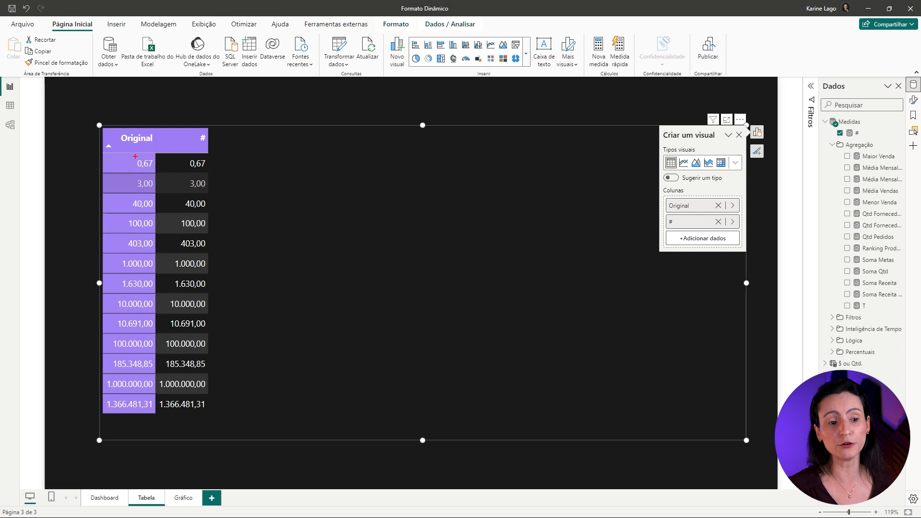
mouse_move(125, 155)
mouse_down()
mouse_move(153, 170)
mouse_move(210, 170)
mouse_up()
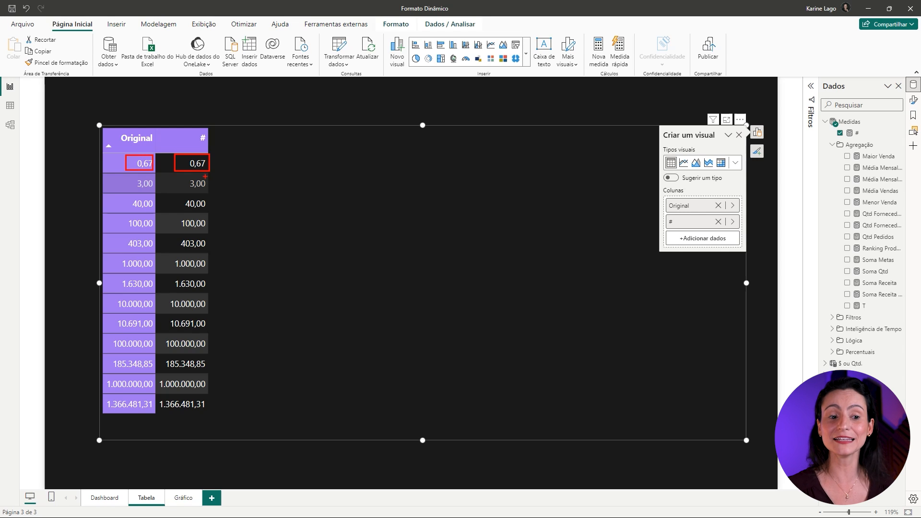
key(e)
drag(207, 183, 234, 170)
drag(151, 179, 210, 161)
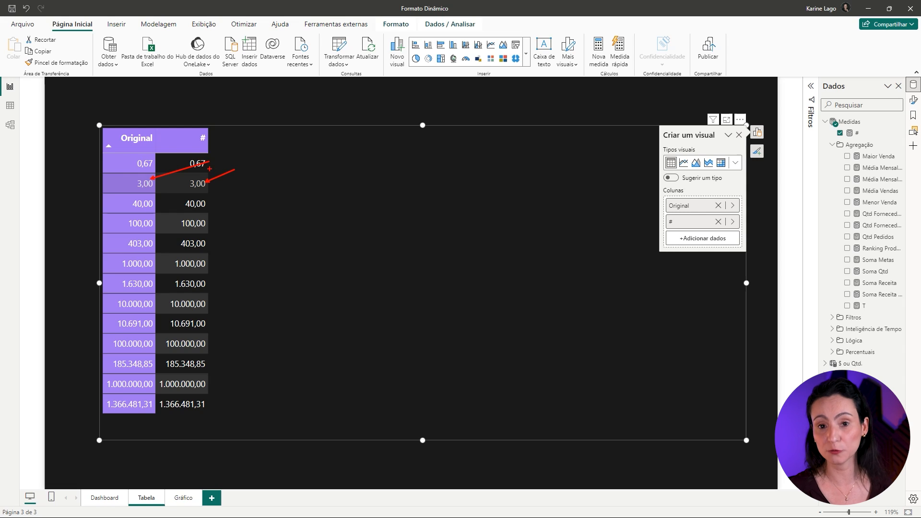
key(Escape)
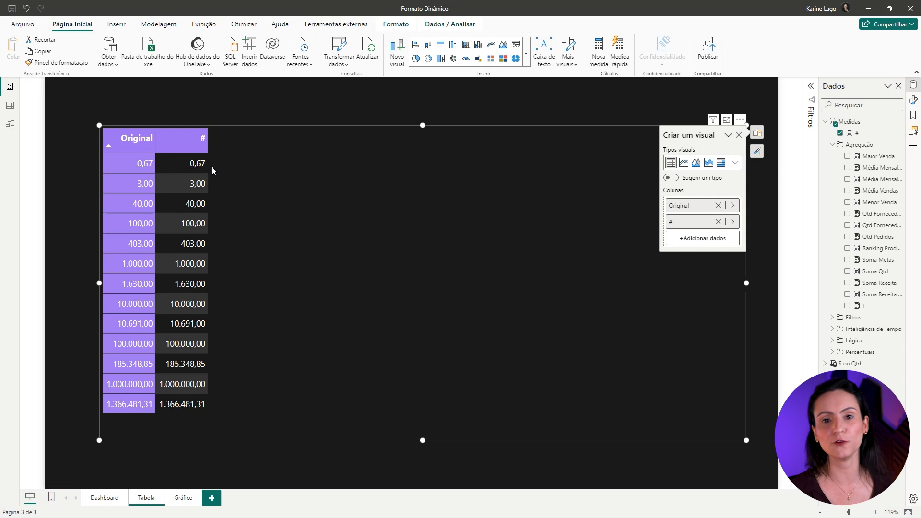
- Set the format of the # measure to Dinâmico
click(861, 134)
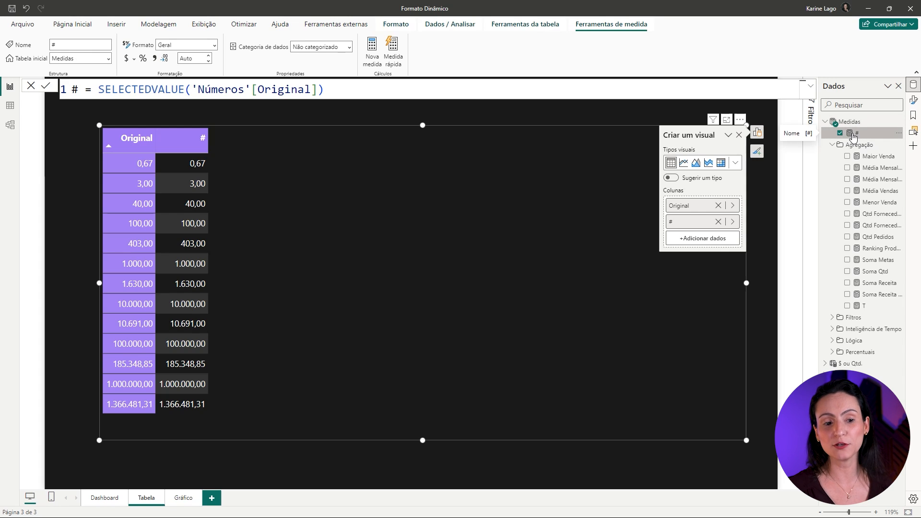
click(214, 46)
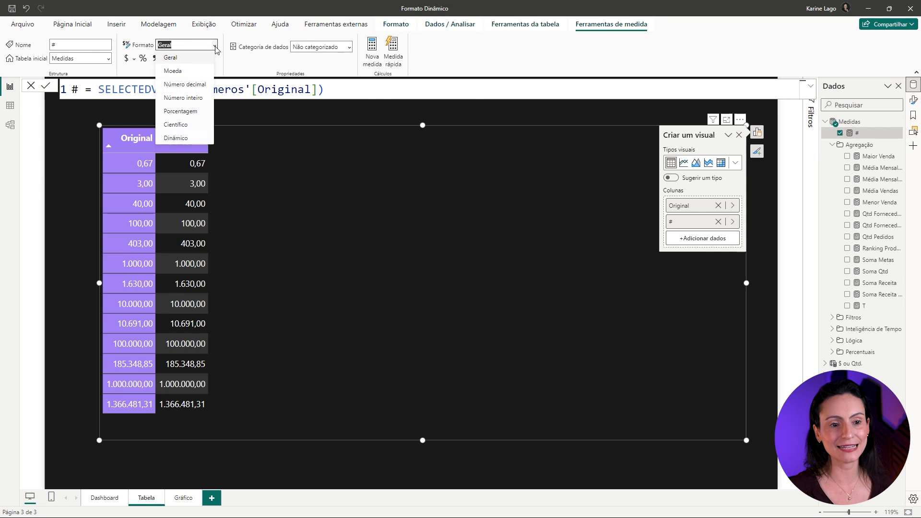
click(180, 139)
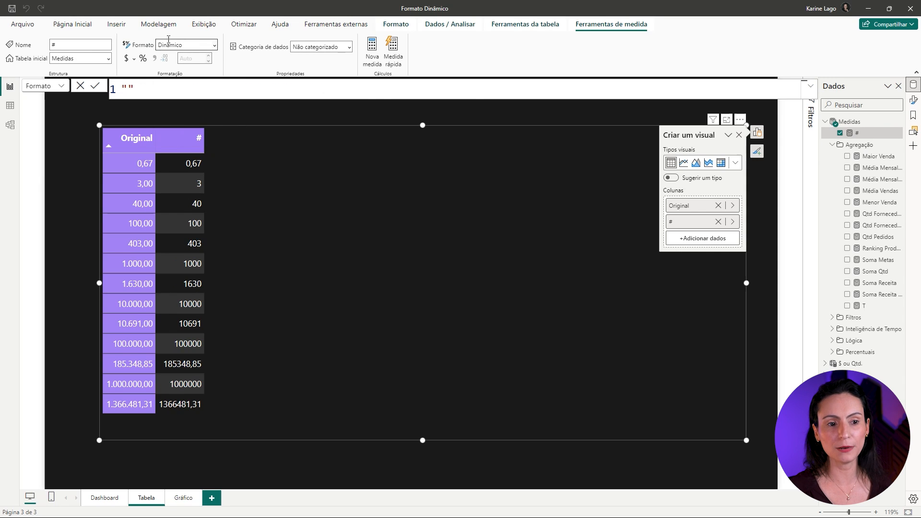
mouse_move(17, 73)
mouse_down()
mouse_move(106, 106)
mouse_move(194, 111)
mouse_up()
drag(45, 97, 60, 232)
key(Escape)
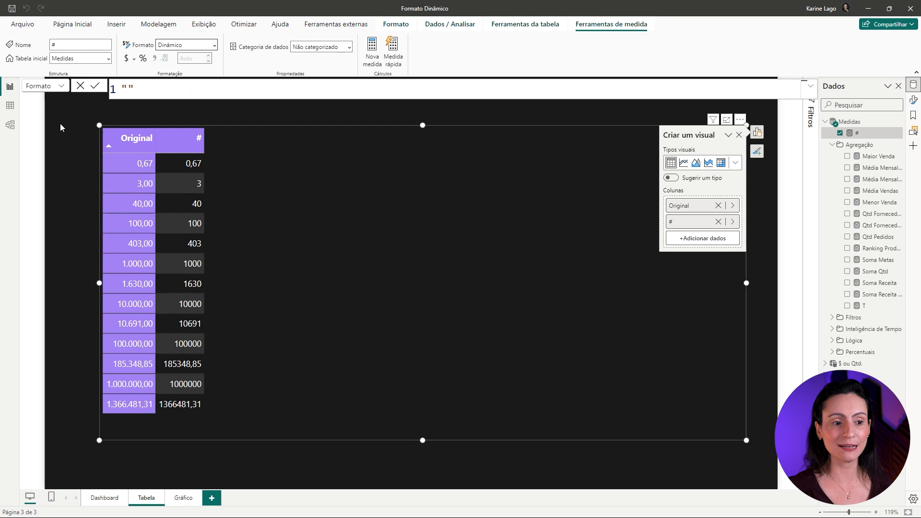
- Enter "#" as the dynamic format string of the # measure and apply it
click(61, 87)
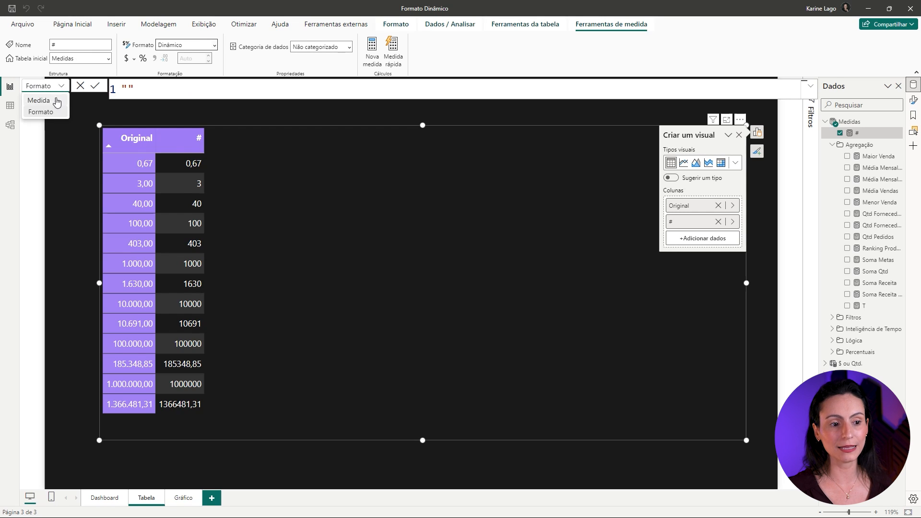
click(51, 98)
click(61, 86)
click(53, 110)
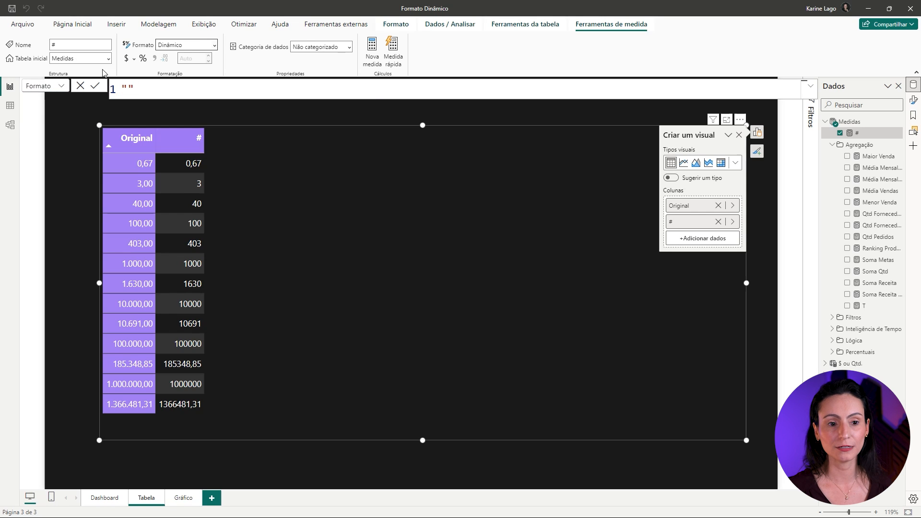
drag(134, 90, 124, 89)
click(126, 90)
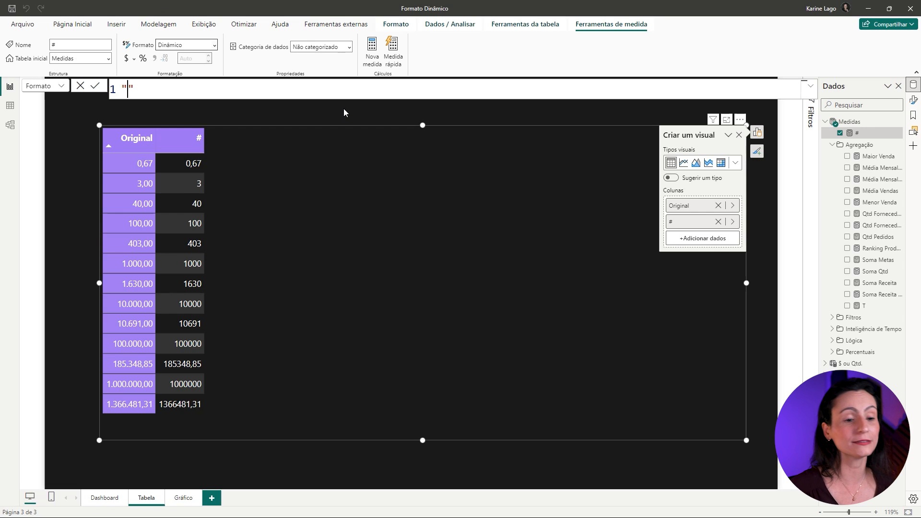
text(#)
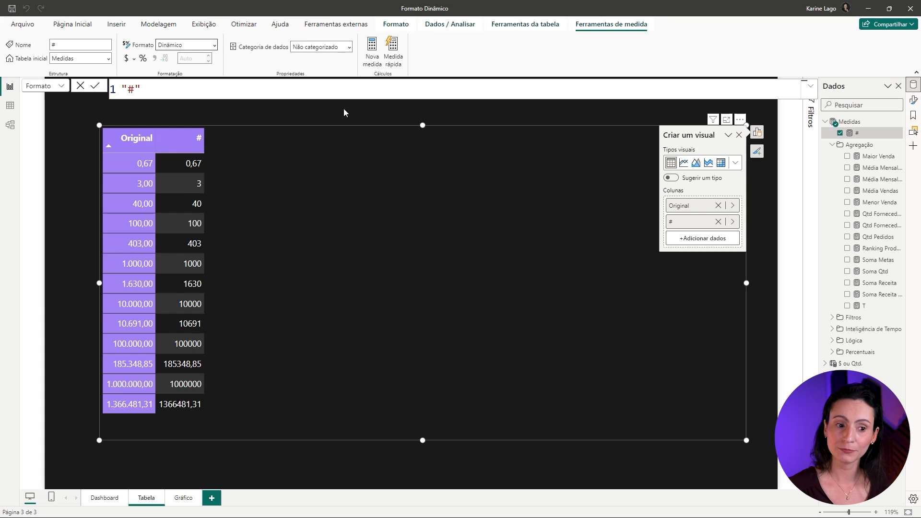
key(Return)
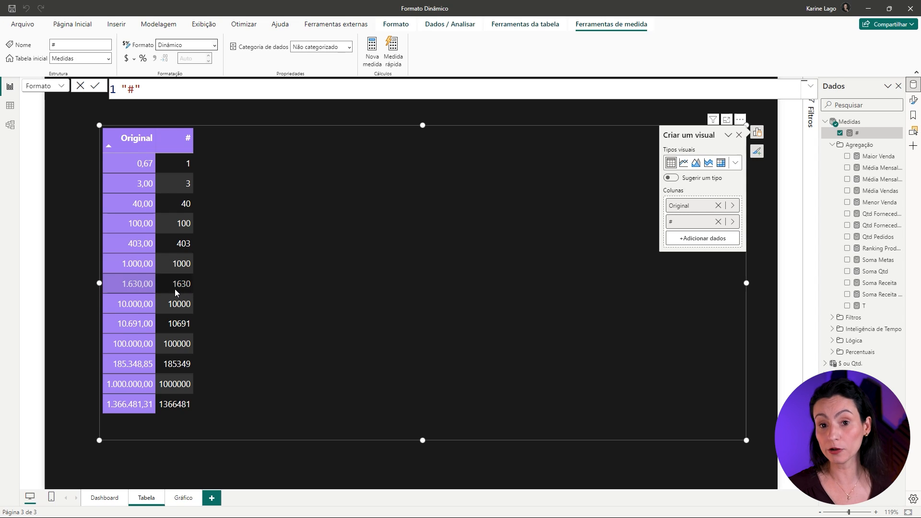
- Show the # measure's expression instead of its format and copy the whole formula
drag(130, 88, 134, 90)
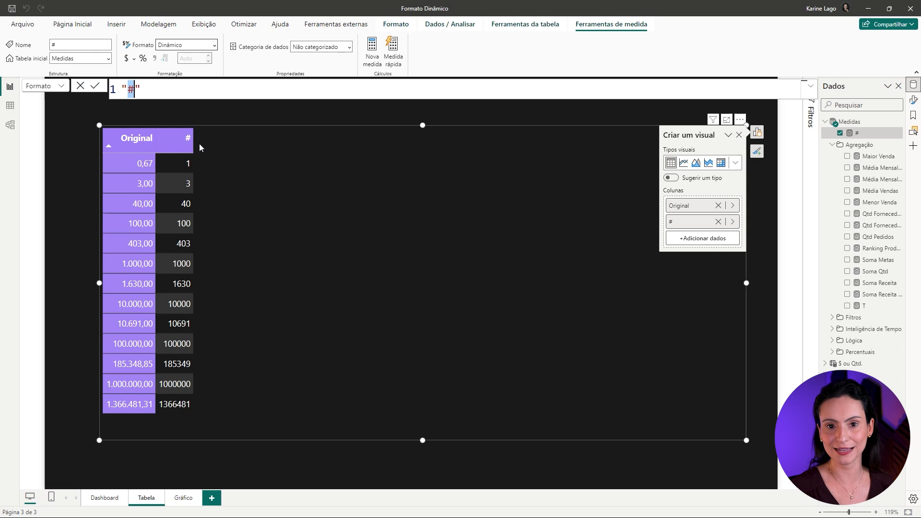
click(863, 134)
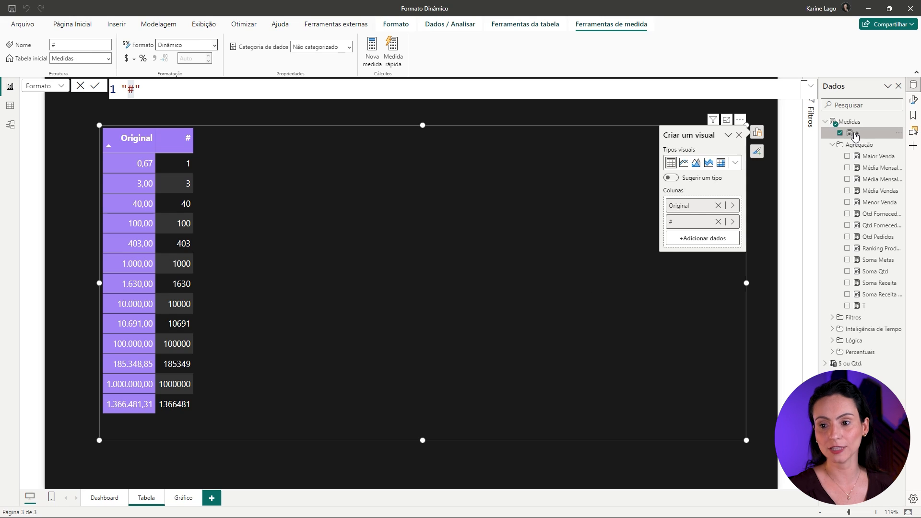
click(54, 86)
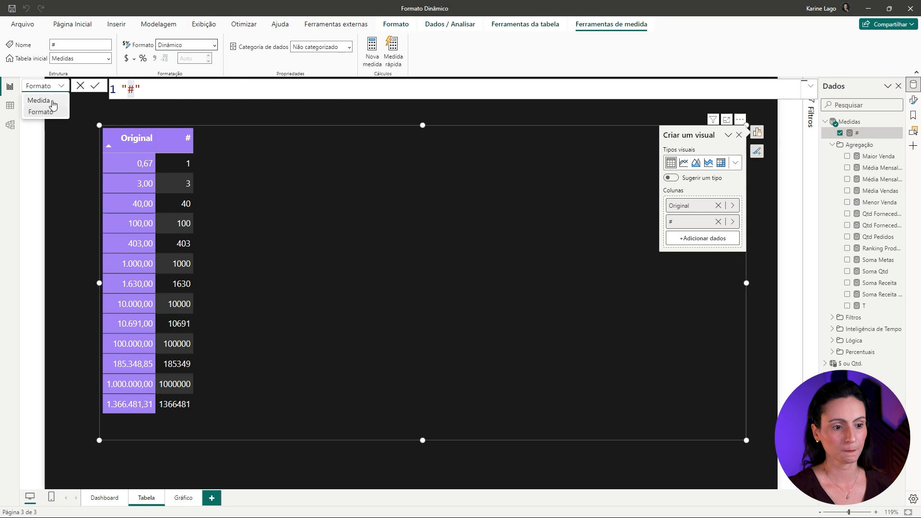
click(38, 101)
triple_click(163, 90)
key(ctrl+c)
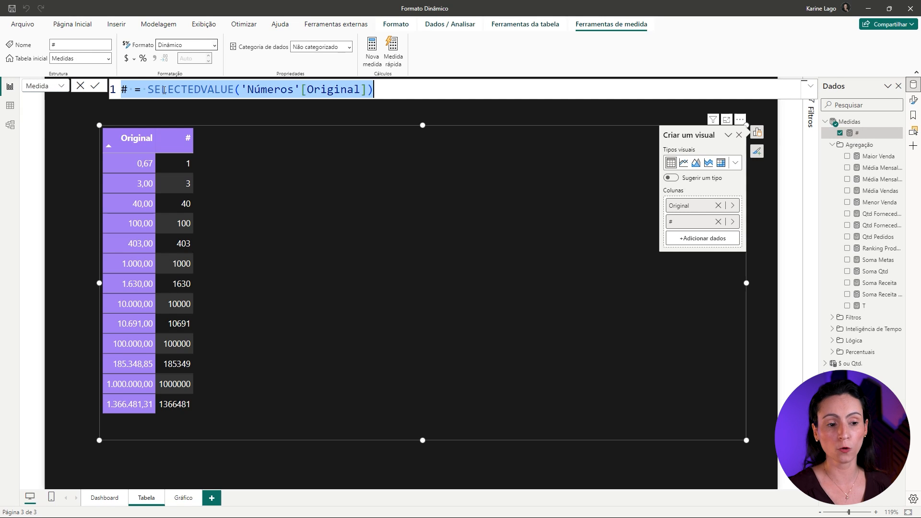
- Create a measure named 0 in Medidas as SELECTEDVALUE('Números'[Original]) and add it as a column to the table visual
right_click(850, 122)
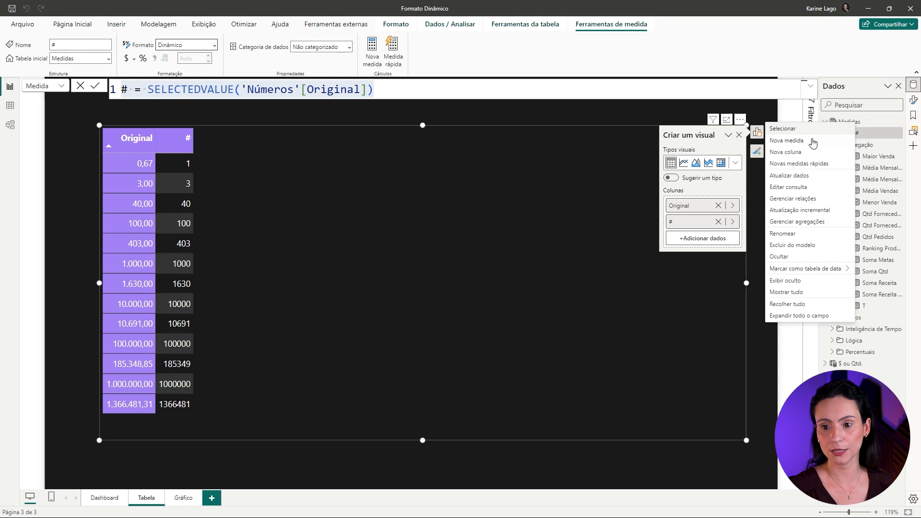
click(781, 141)
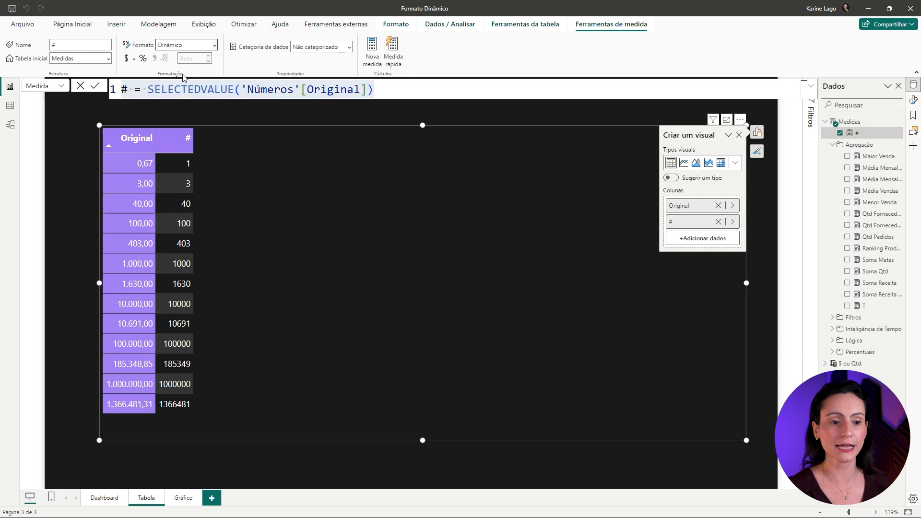
key(ctrl+v)
drag(76, 88, 66, 89)
text(0)
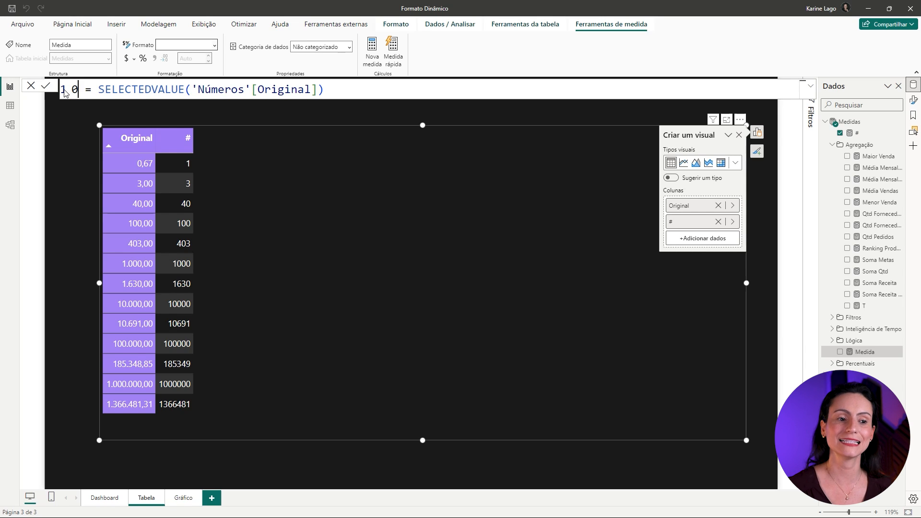
key(Return)
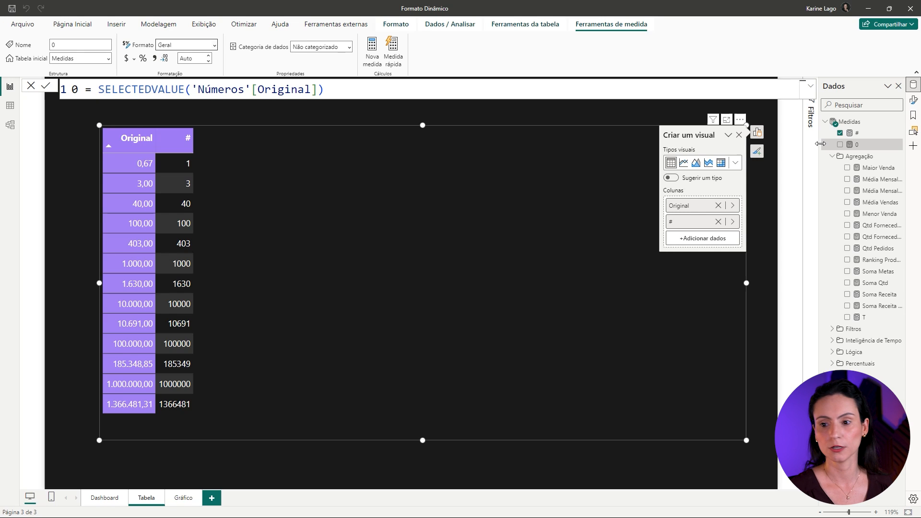
click(840, 145)
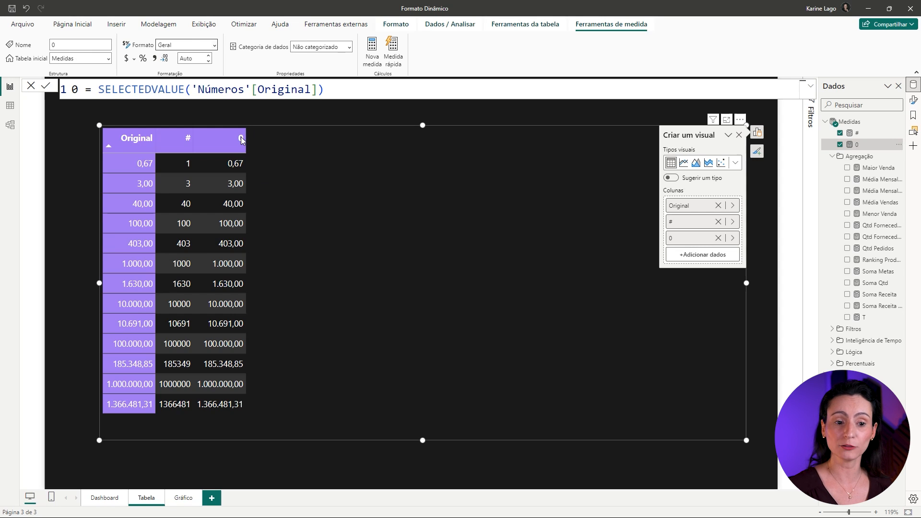
- Set the 0 measure's format to Dinâmico with the format string "0"
click(216, 46)
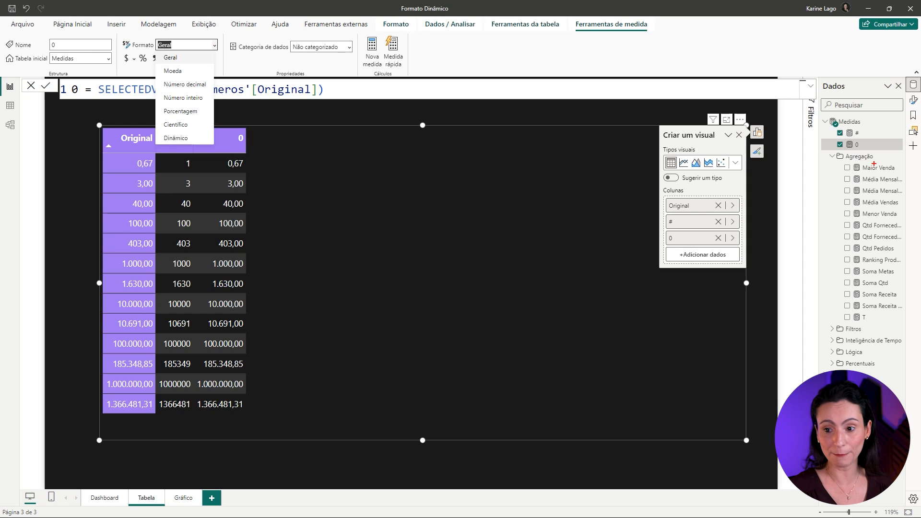
drag(870, 139, 806, 152)
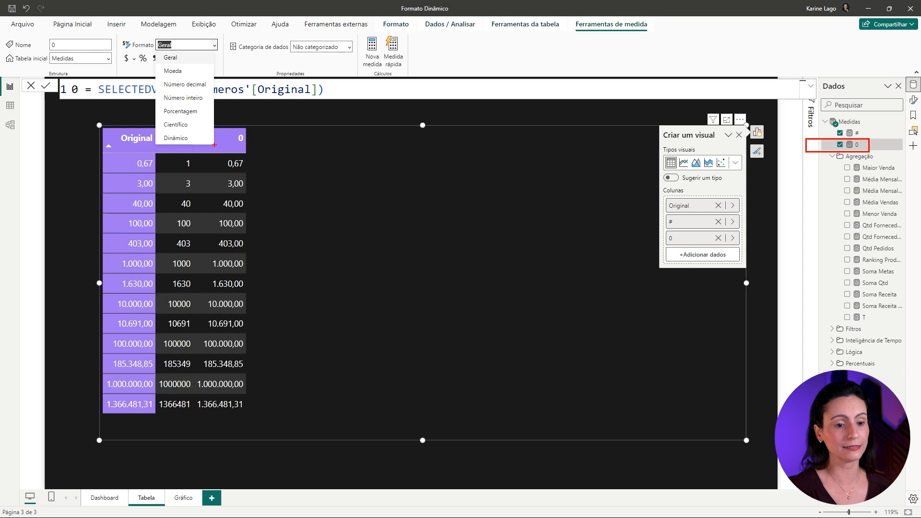
key(Escape)
click(192, 139)
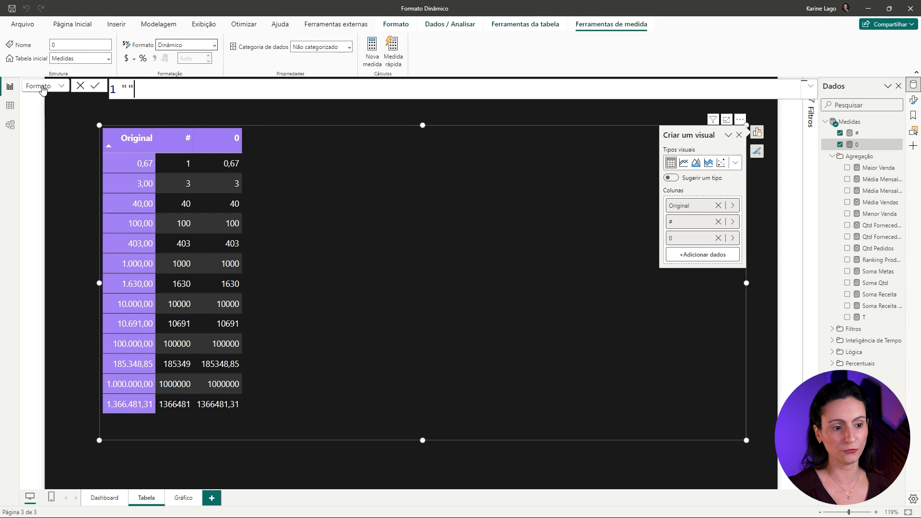
click(127, 89)
text(0)
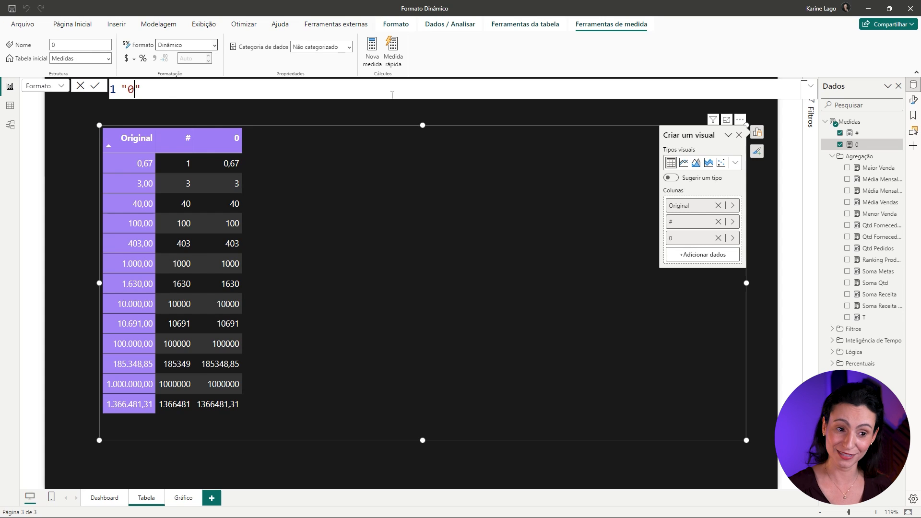
key(Return)
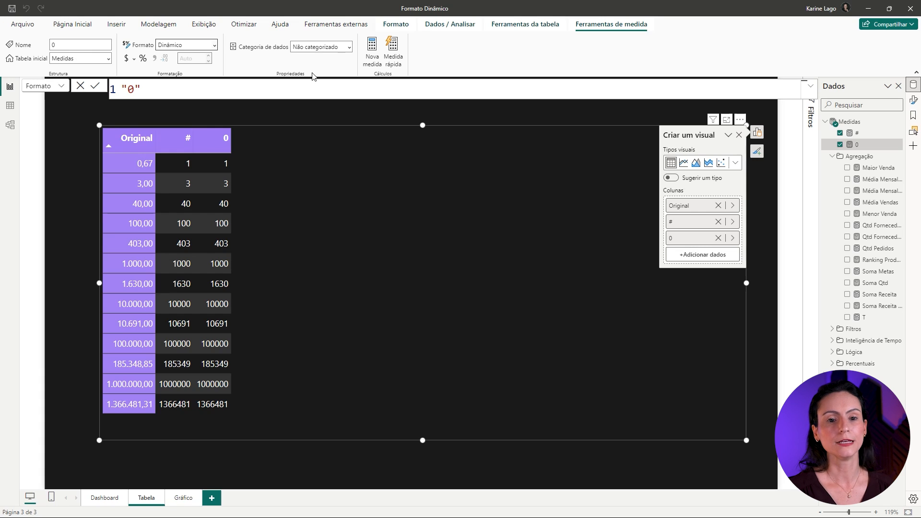
- Create a measure named ## in Medidas from the copied formula SELECTEDVALUE('Números'[Original])
right_click(845, 124)
key(Escape)
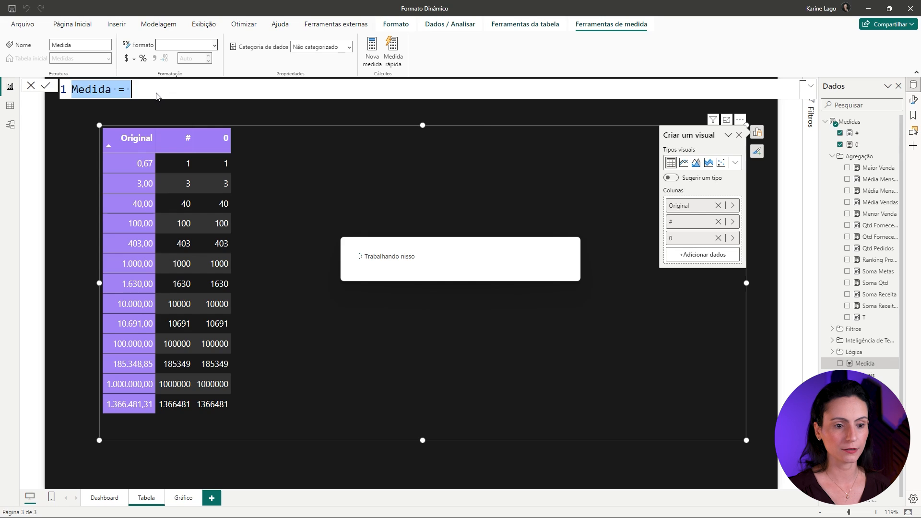
key(ctrl+v)
click(78, 89)
text(#)
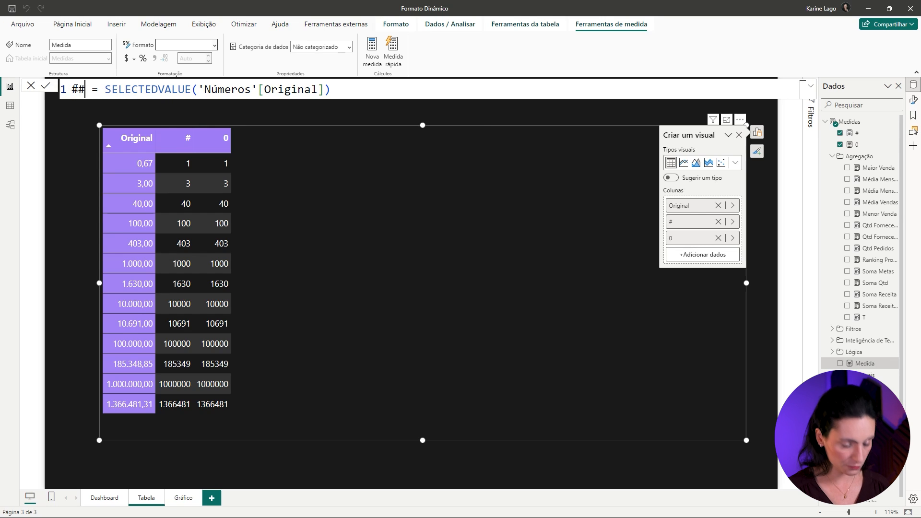
key(Return)
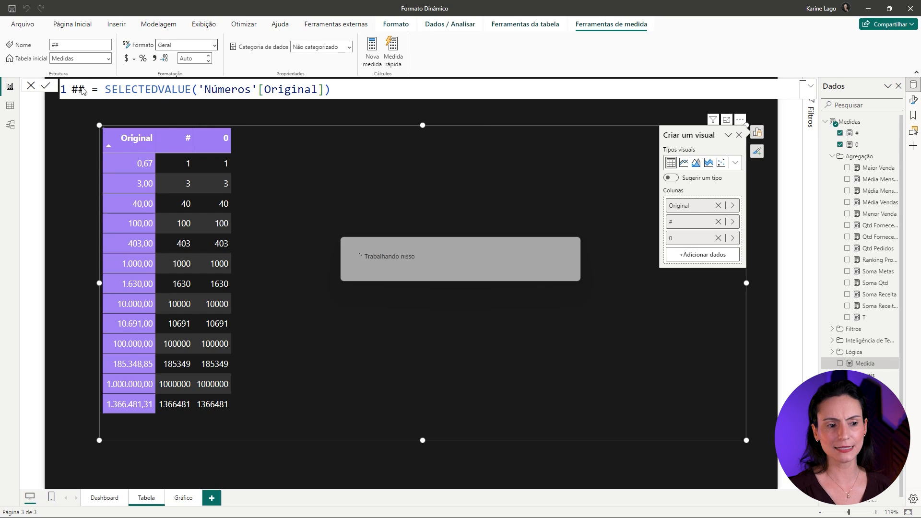
- Give the ## measure the Dinâmico format with the string "##" and add it to the table visual
click(187, 45)
click(176, 138)
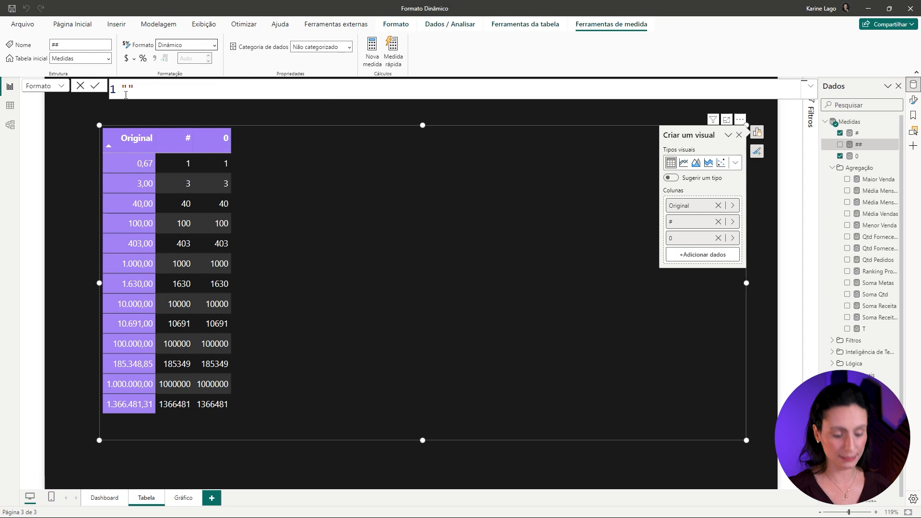
text(##)
key(Return)
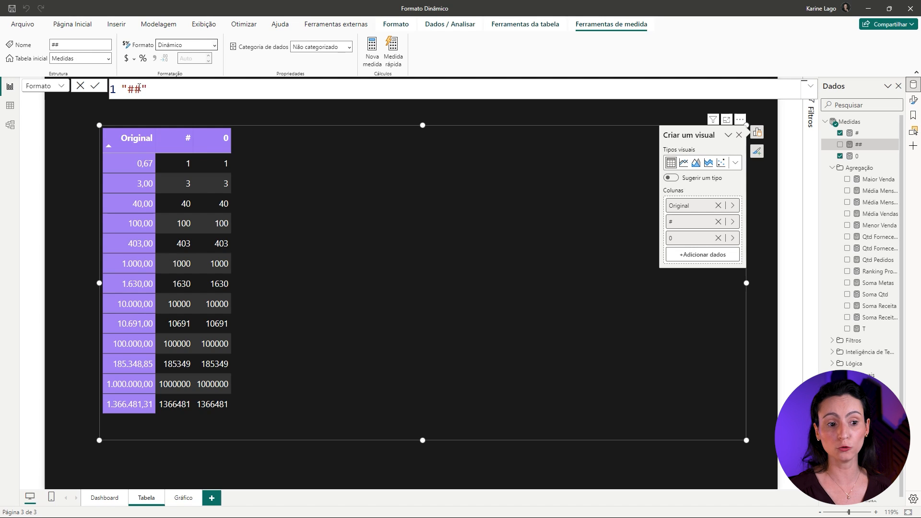
click(840, 144)
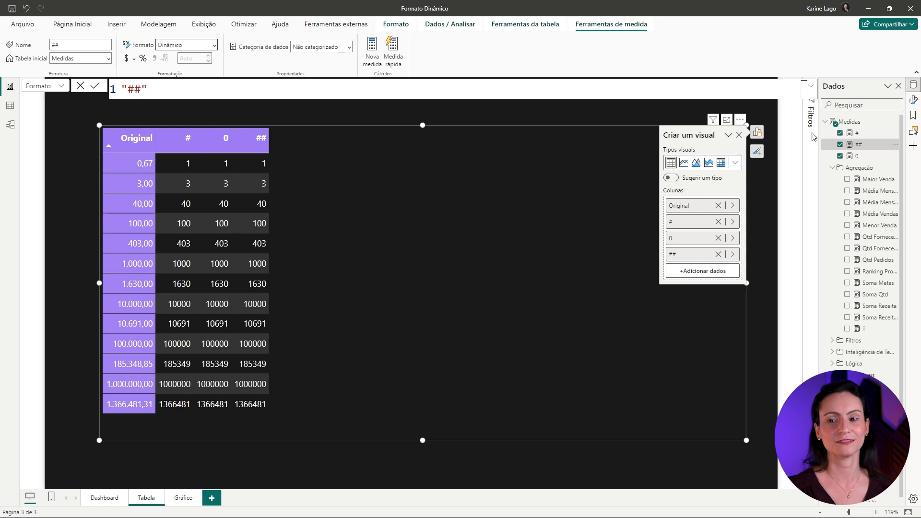
- Create a measure named 00 in Medidas with the formula SELECTEDVALUE('Números'[Original])
right_click(858, 124)
click(821, 136)
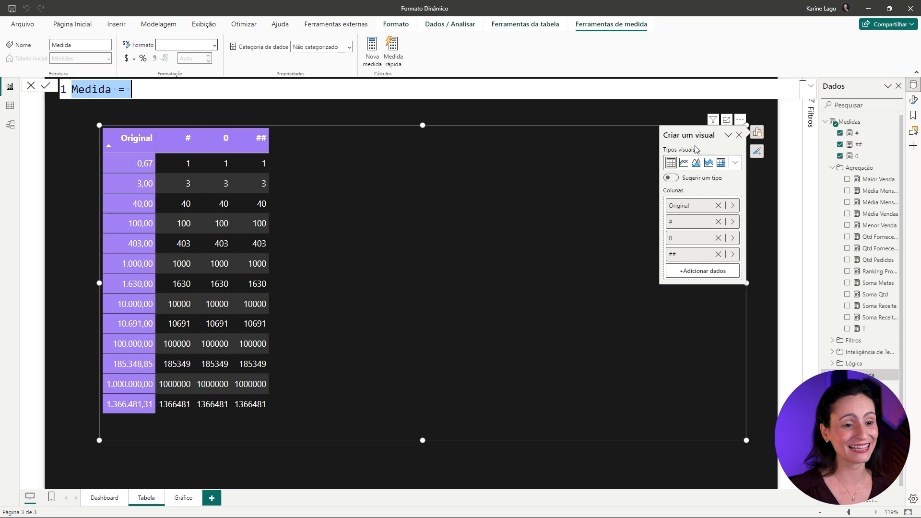
text(# = SELECTEDVALUE('Números'[Original]))
drag(79, 90, 62, 90)
text(00)
key(Return)
- Give the 00 measure the Dinâmico format with the string "00" and add it to the table visual
click(215, 45)
click(207, 138)
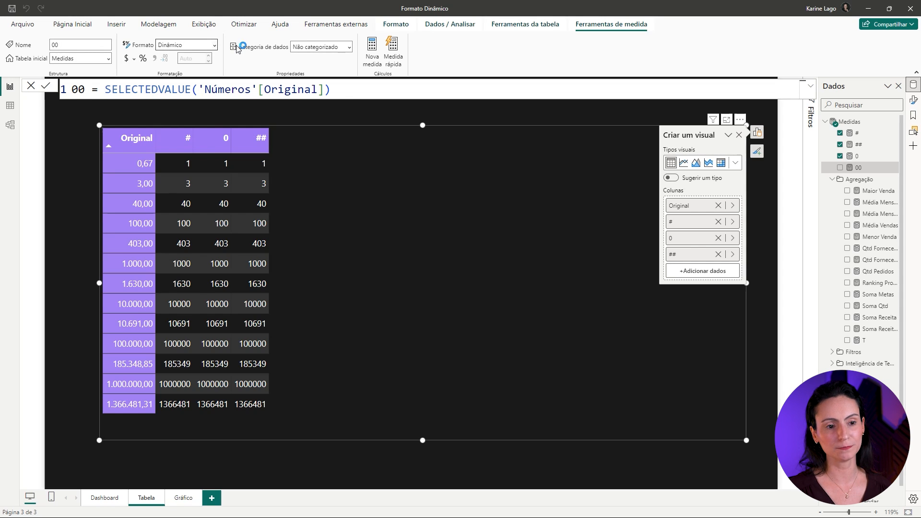
click(128, 96)
text(00)
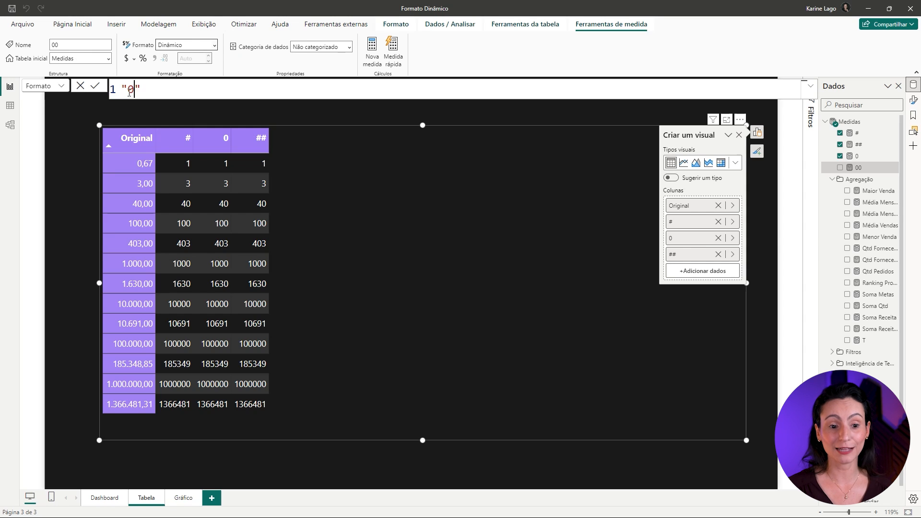
key(Return)
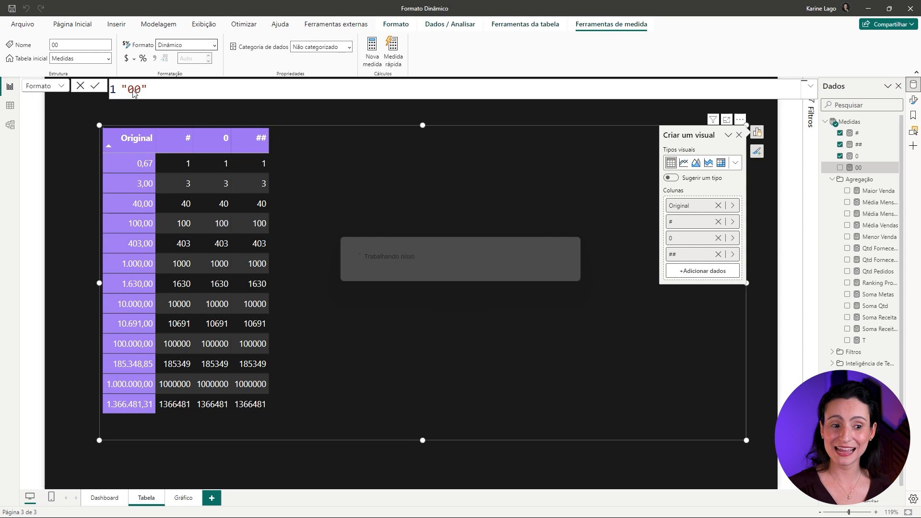
click(839, 168)
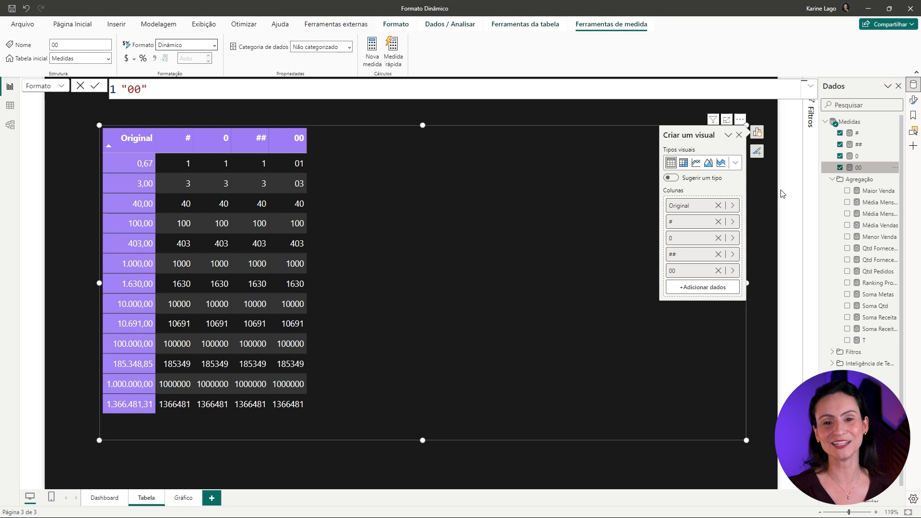
mouse_move(310, 156)
mouse_down()
mouse_move(289, 169)
mouse_move(309, 146)
mouse_up()
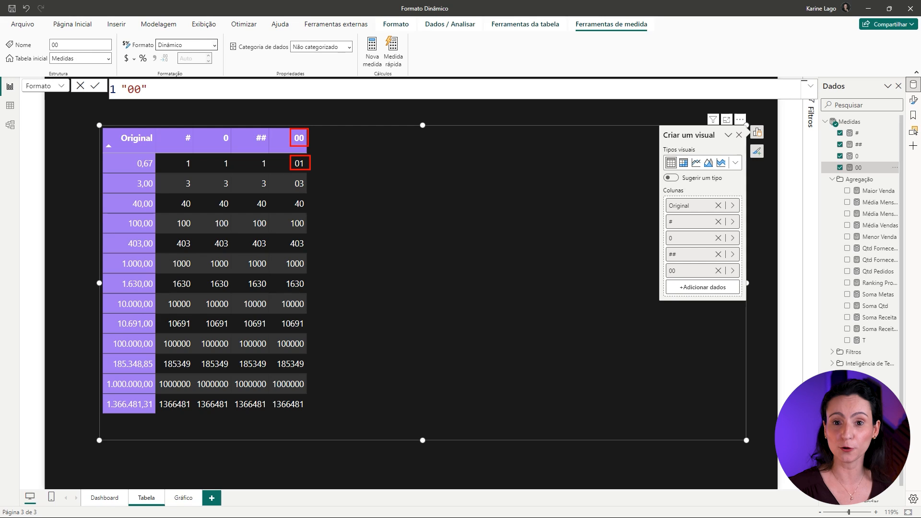
key(ctrl+z)
key(ctrl+z)
drag(226, 166, 212, 190)
key(ctrl+z)
drag(276, 192, 294, 168)
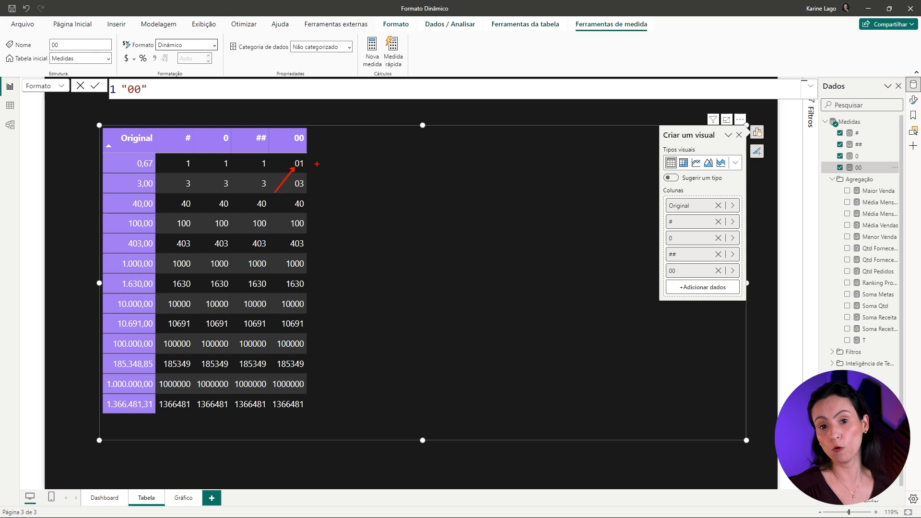
key(e)
drag(310, 157, 285, 212)
key(e)
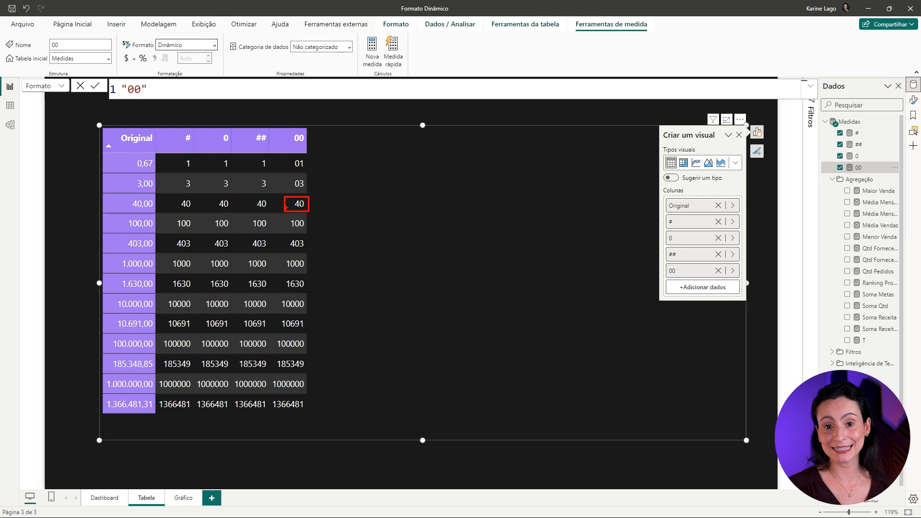
key(e)
drag(295, 205, 245, 238)
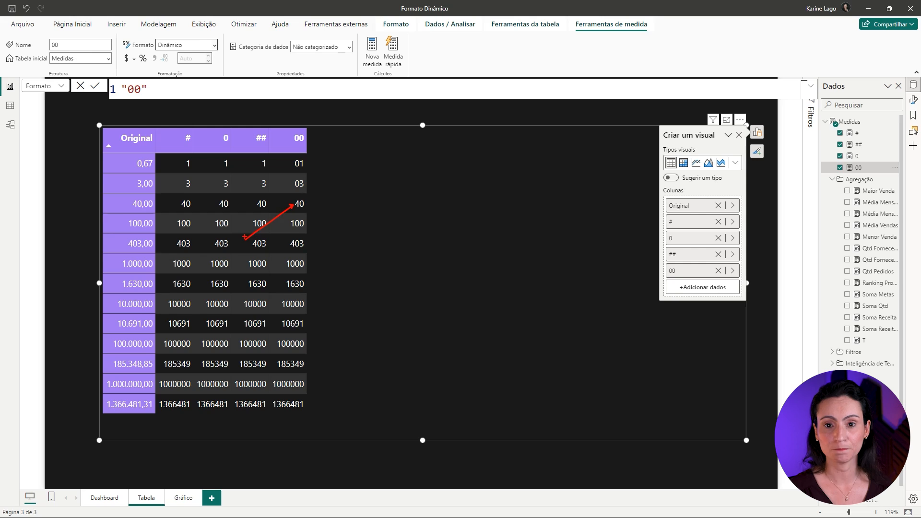
key(Escape)
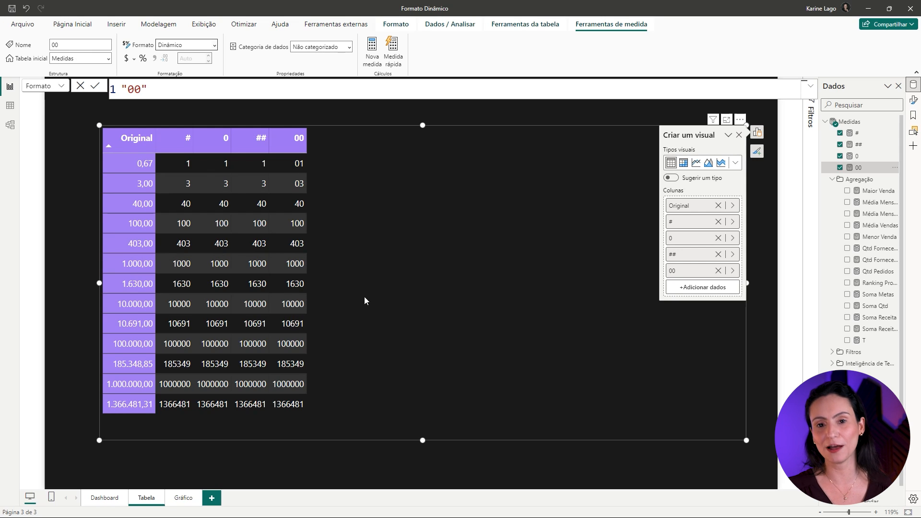
- Create a measure named #, in Medidas with the formula SELECTEDVALUE('Números'[Original])
right_click(847, 124)
click(826, 140)
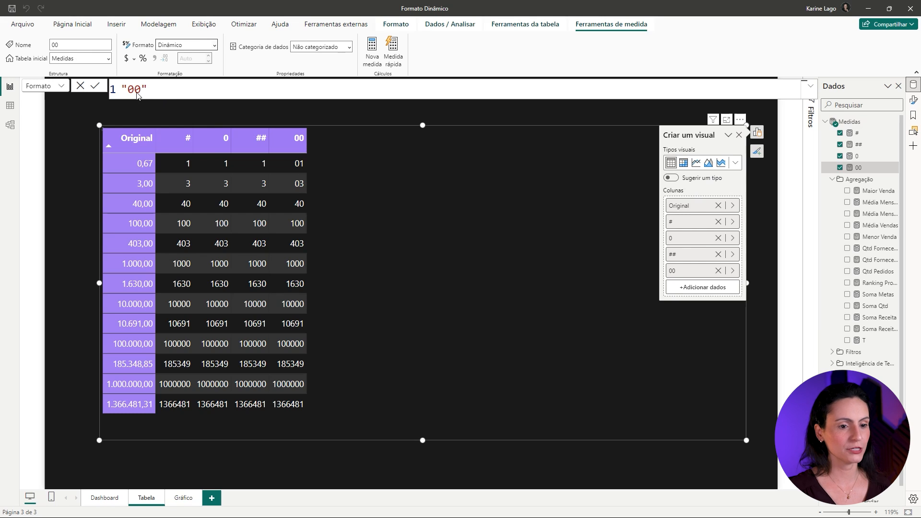
key(ctrl+a)
text(# = SELECTEDVALUE('Números'[Original]))
click(79, 89)
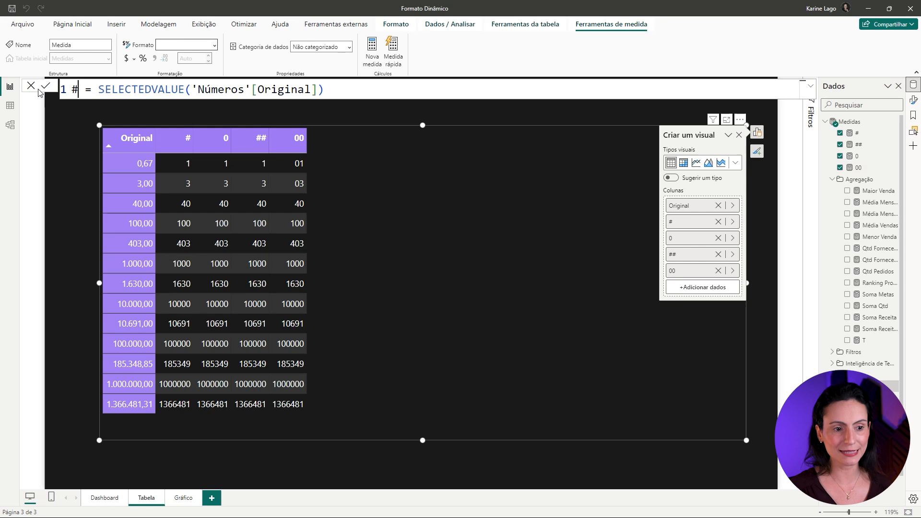
text(,)
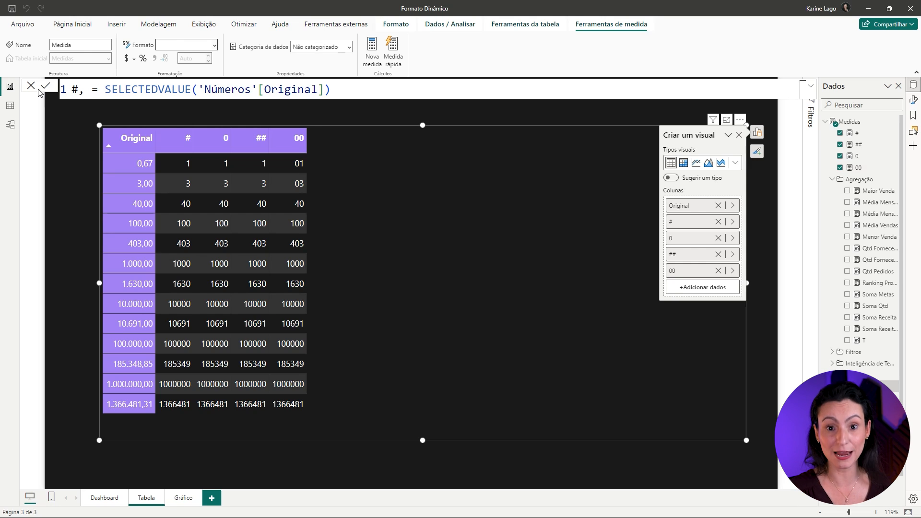
click(46, 86)
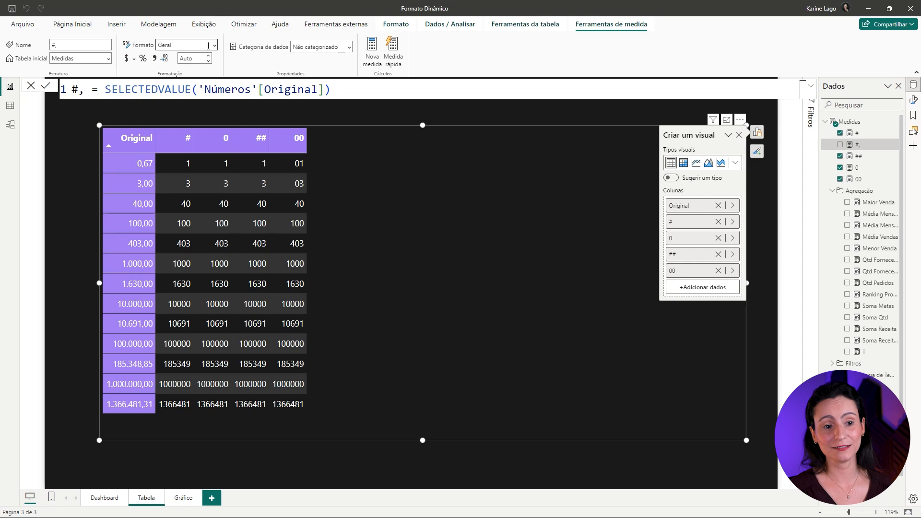
- Give the #, measure the Dinâmico format with the string "#," and add it to the table visual
click(215, 47)
click(193, 141)
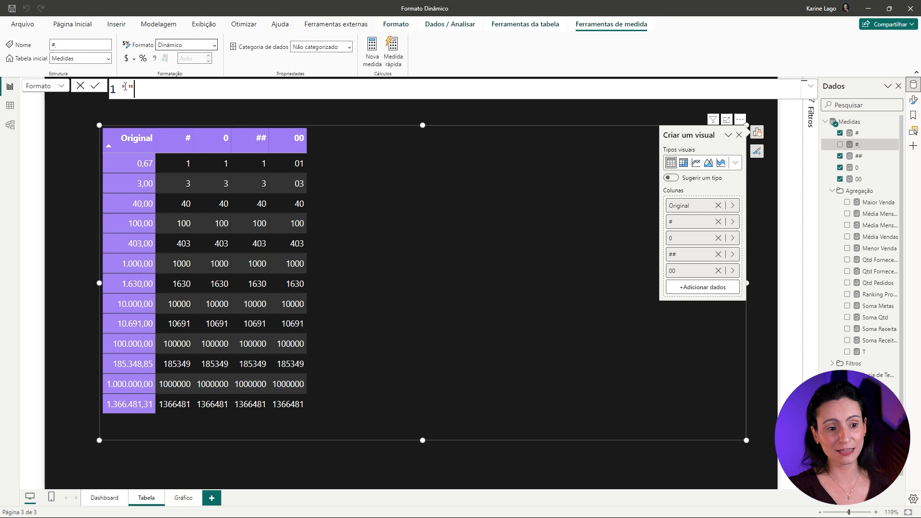
text(#,)
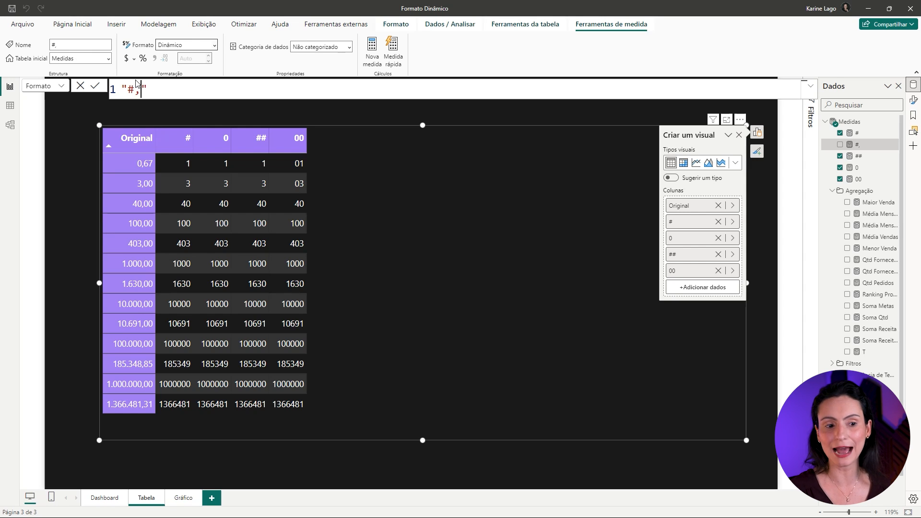
click(127, 90)
double_click(137, 91)
click(140, 91)
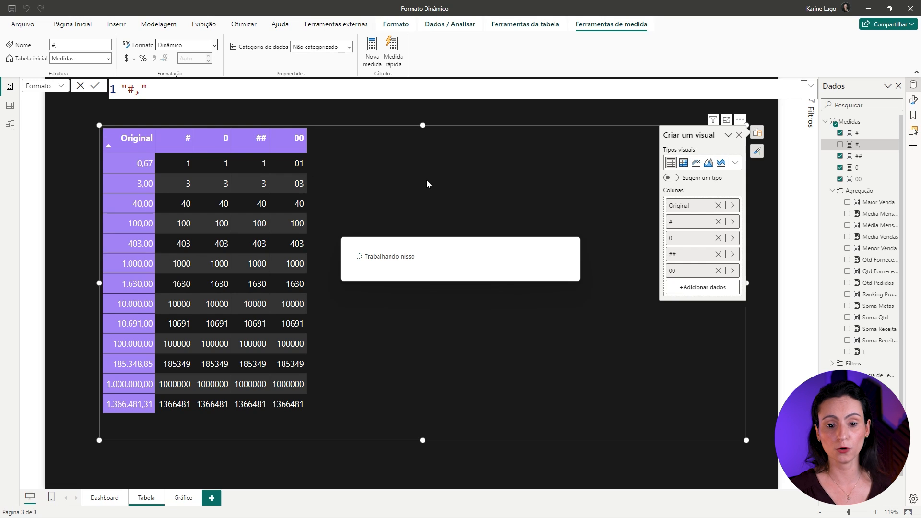
click(840, 144)
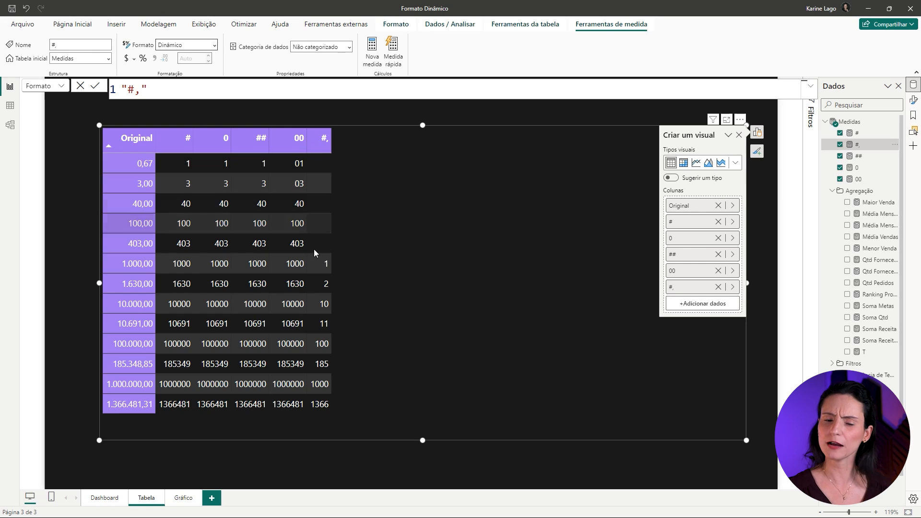
- Examine how the "#," format displays values below and above 1.000 compared with the Original column, marking the relevant cells
mouse_move(334, 155)
mouse_down()
mouse_move(316, 192)
mouse_move(319, 306)
mouse_move(307, 411)
mouse_up()
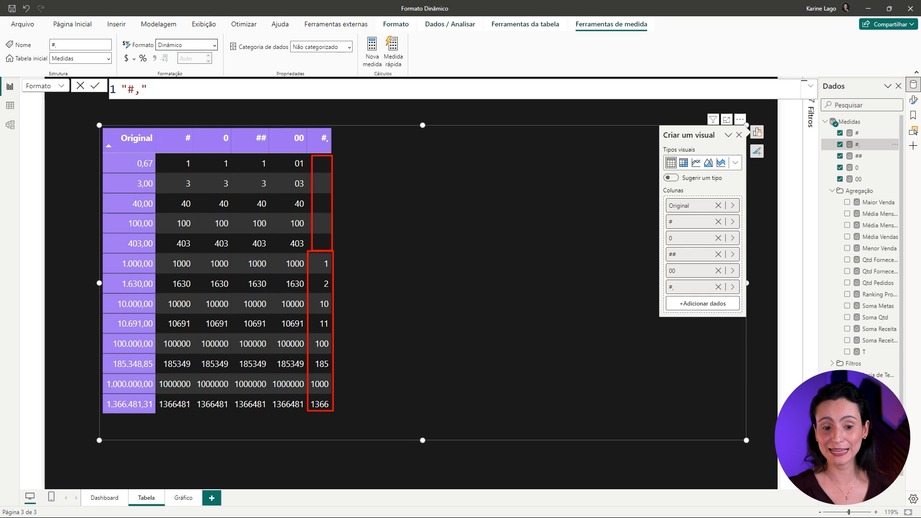
key(e)
drag(135, 83, 167, 66)
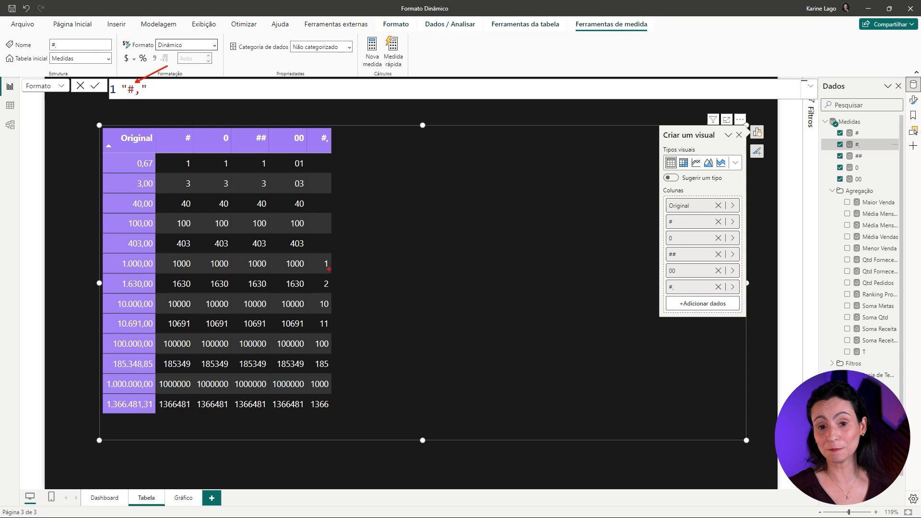
drag(336, 256, 319, 273)
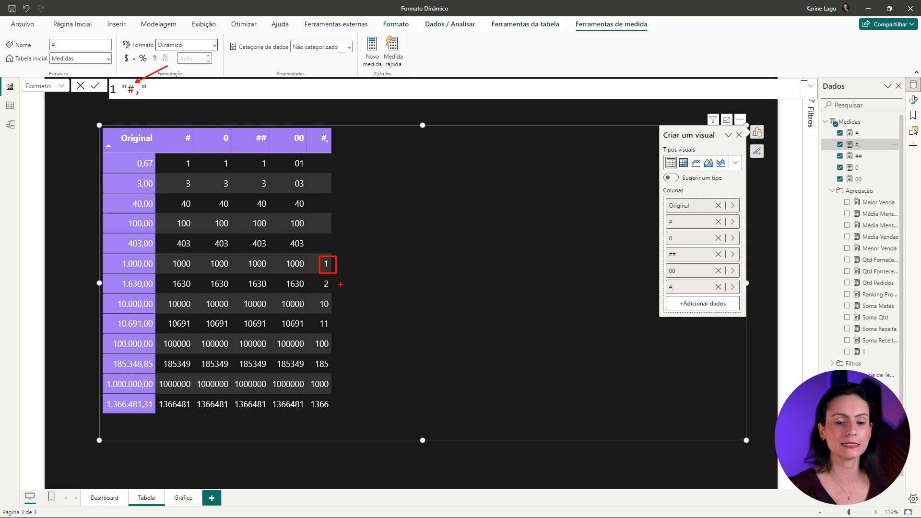
drag(334, 277, 312, 293)
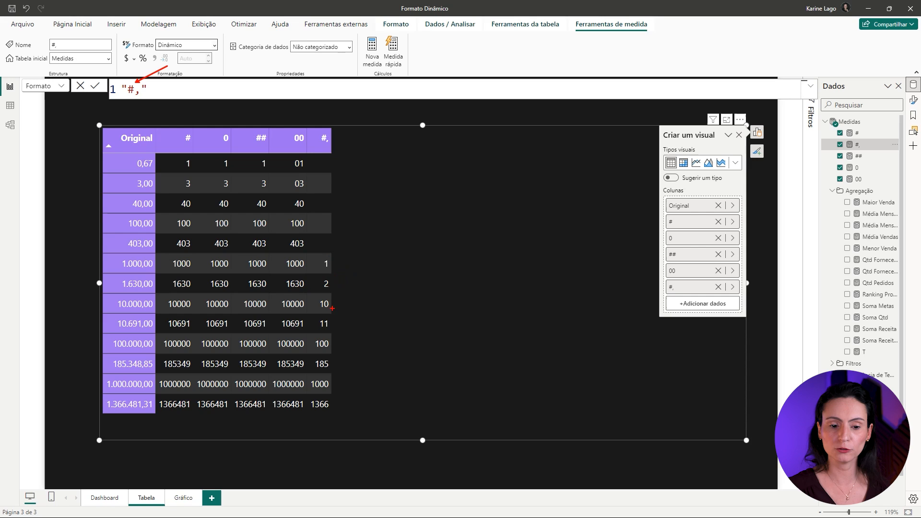
drag(337, 397, 308, 413)
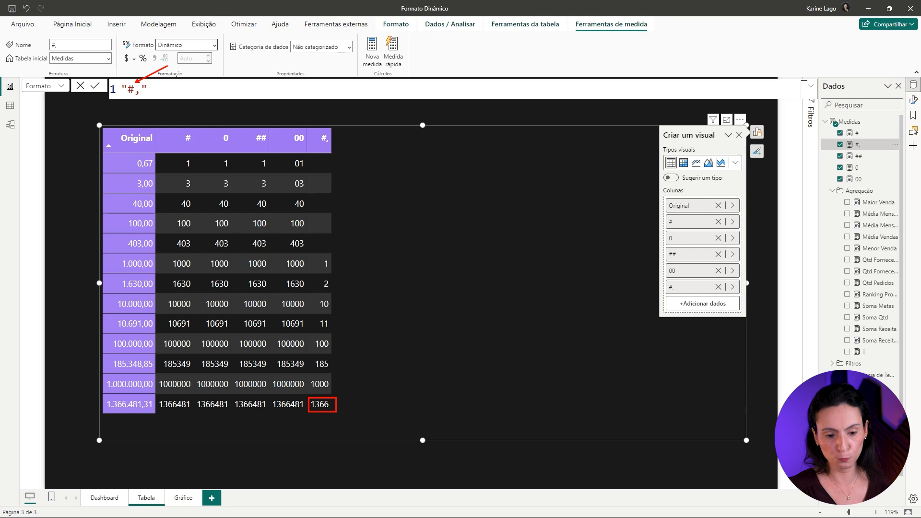
mouse_move(339, 153)
mouse_down()
mouse_move(313, 207)
mouse_move(310, 252)
mouse_up()
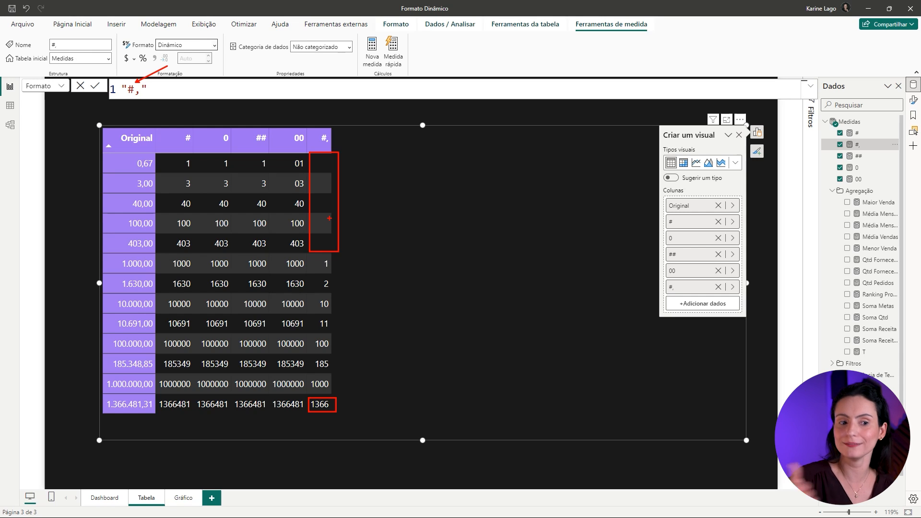
key(ctrl+z)
drag(340, 296, 319, 313)
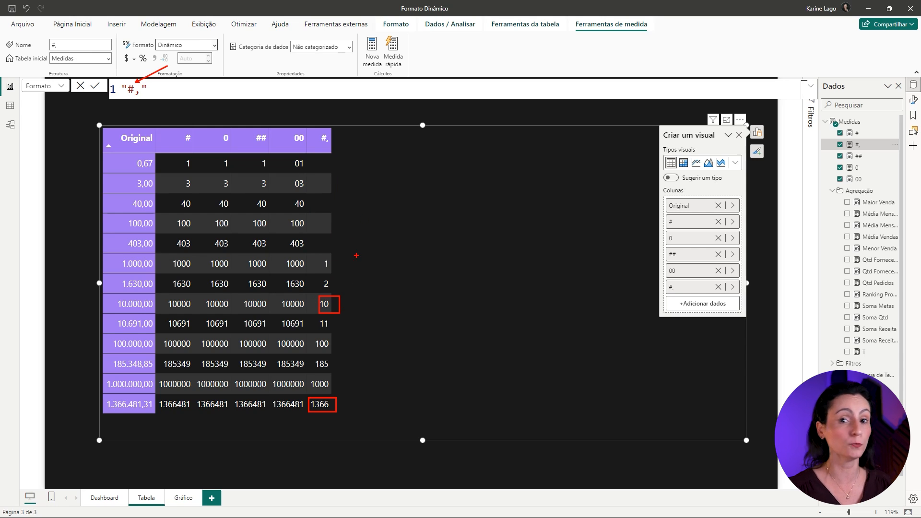
key(Escape)
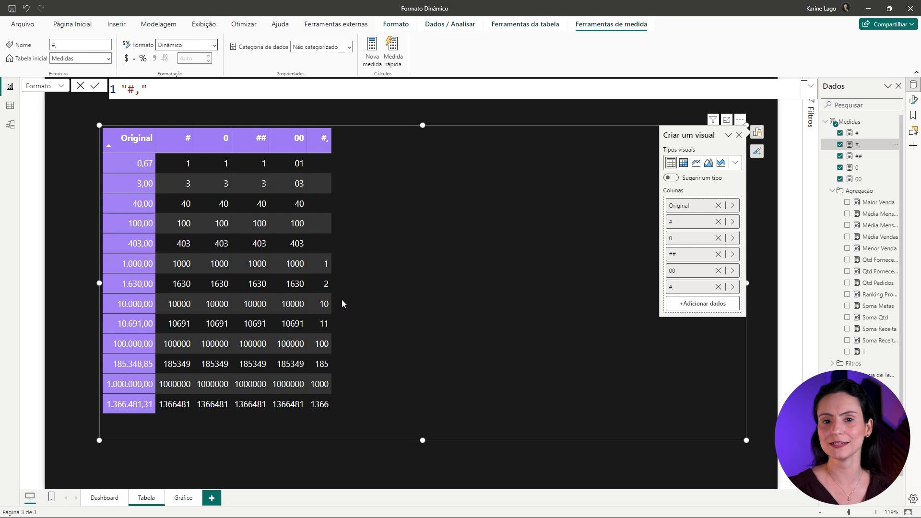
- Create a measure named 0, in Medidas with the formula SELECTEDVALUE('Números'[Original])
right_click(859, 122)
click(826, 140)
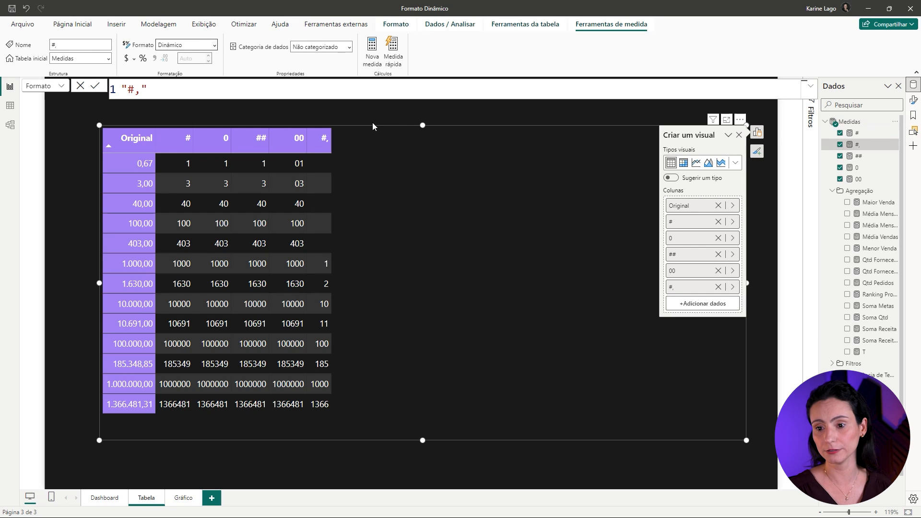
text(# = SELECTEDVALUE('Números'[Original]))
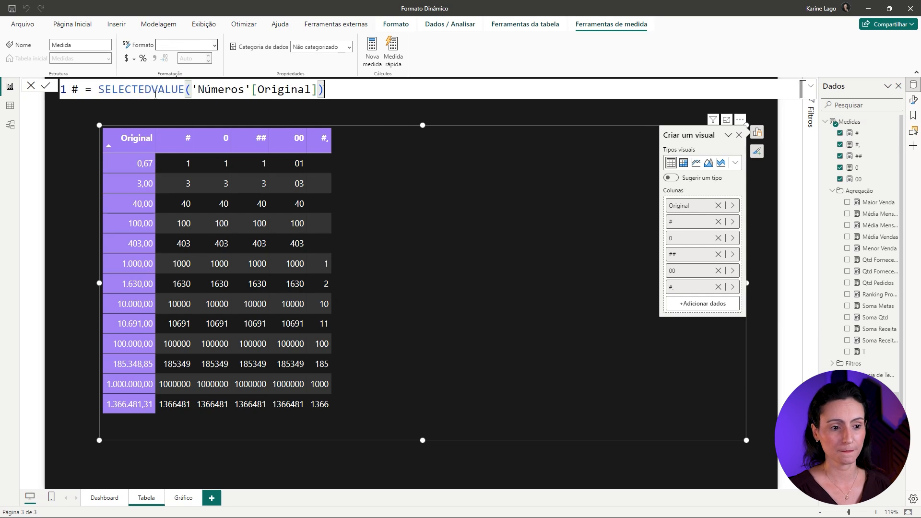
click(74, 90)
key(BackSpace)
text(0,)
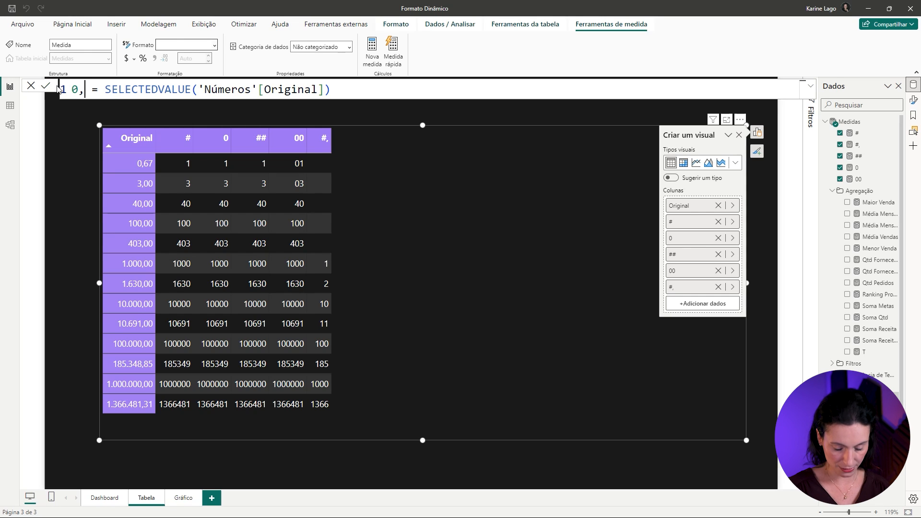
key(Return)
- Give the 0, measure the Dinâmico format with the string "0," and add it to the table visual
click(215, 46)
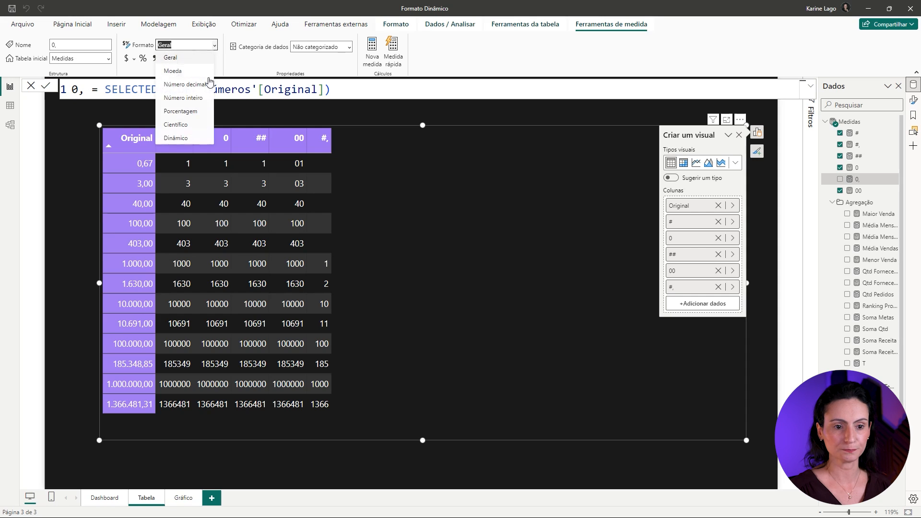
click(188, 138)
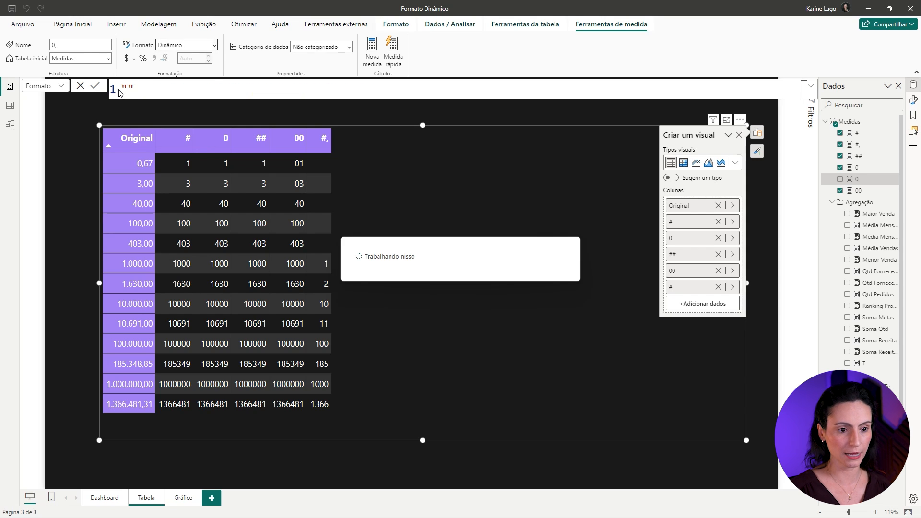
text(0,)
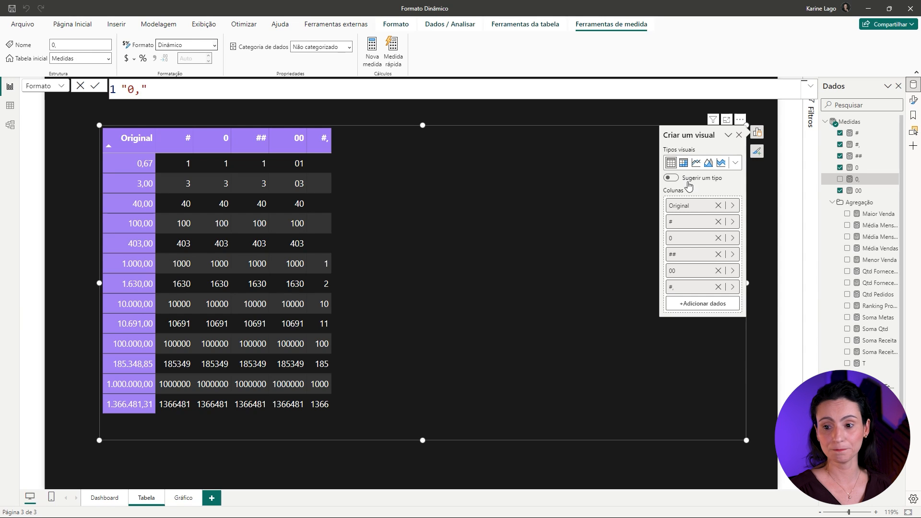
click(840, 180)
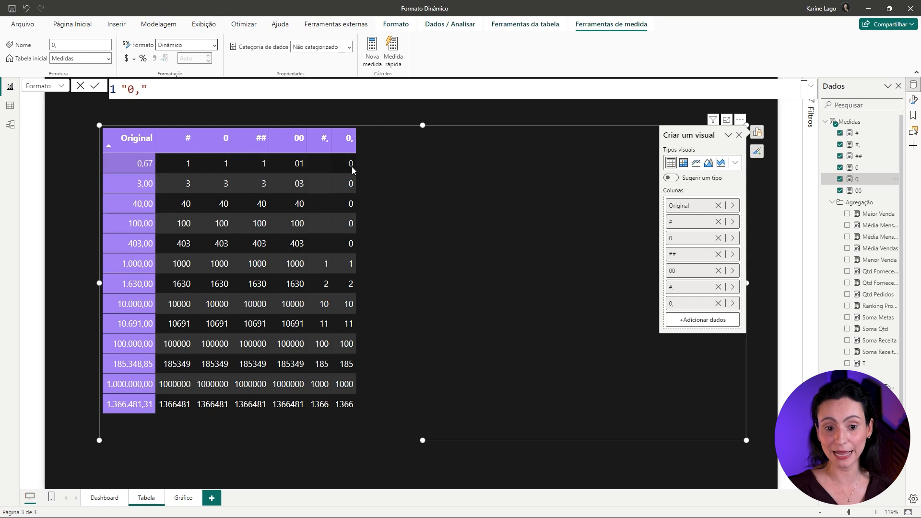
- Compare the 0, and #, columns in the rows from 1.000,00 upward, marking the rows in the table
key(ctrl+2)
drag(361, 256, 280, 273)
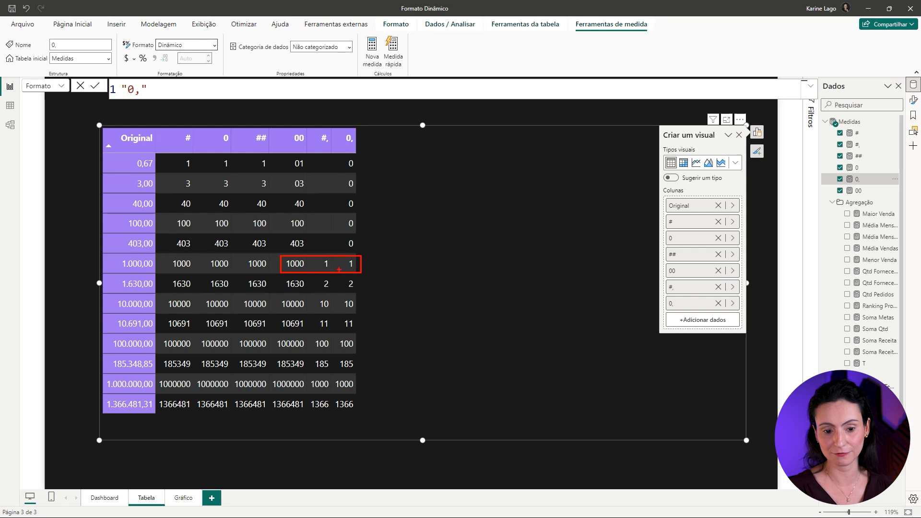
key(e)
drag(355, 268, 413, 310)
key(e)
drag(361, 420, 361, 253)
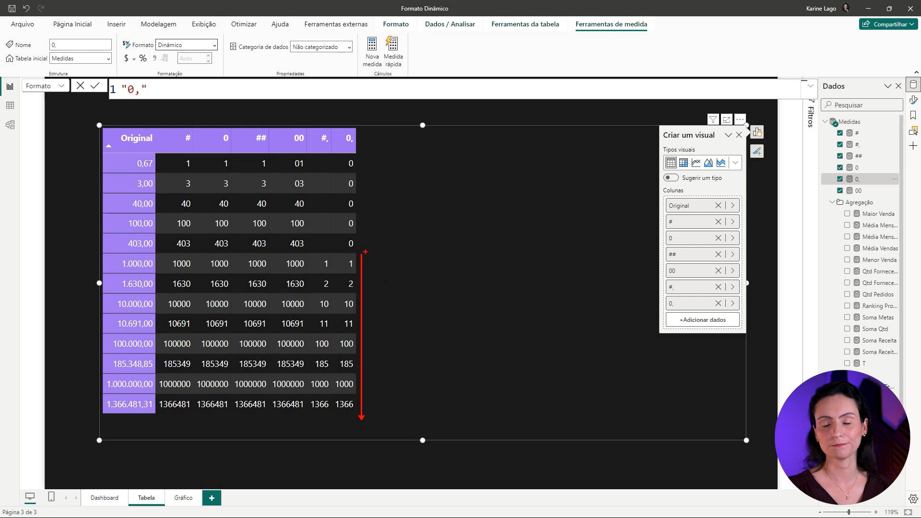
key(Escape)
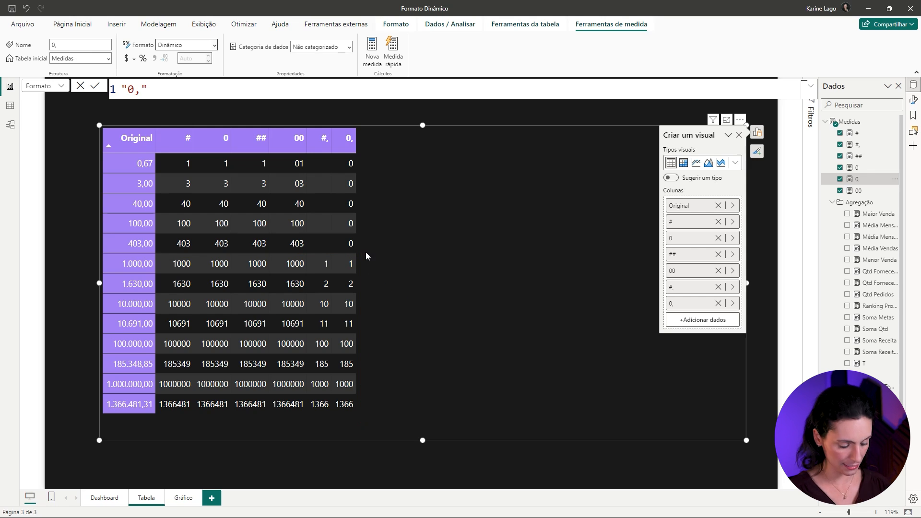
- Switch to Excel and select the Personalizado number format #.##0 in the Formatar Células dialog
drag(326, 127, 362, 95)
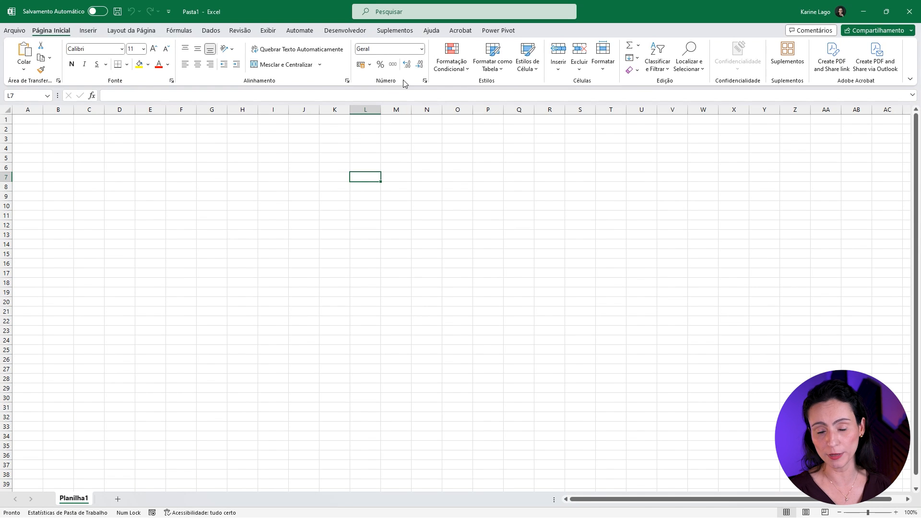
click(425, 83)
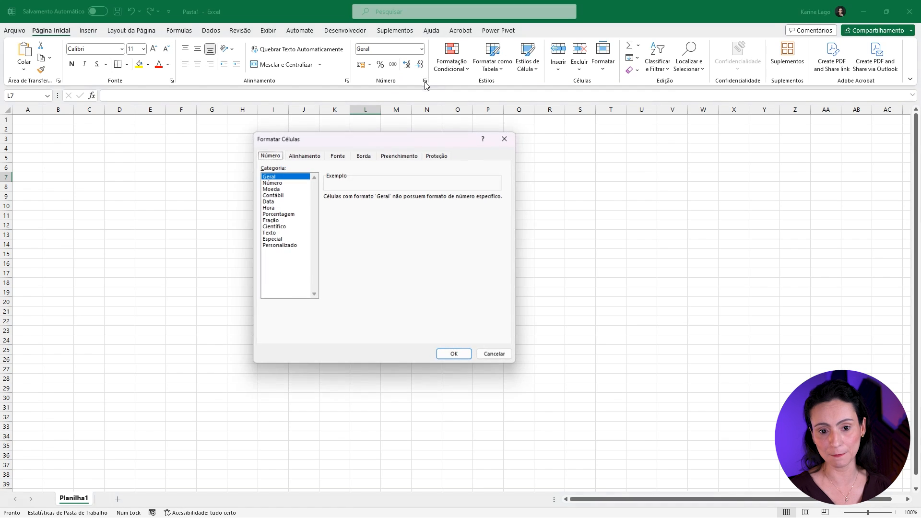
click(301, 197)
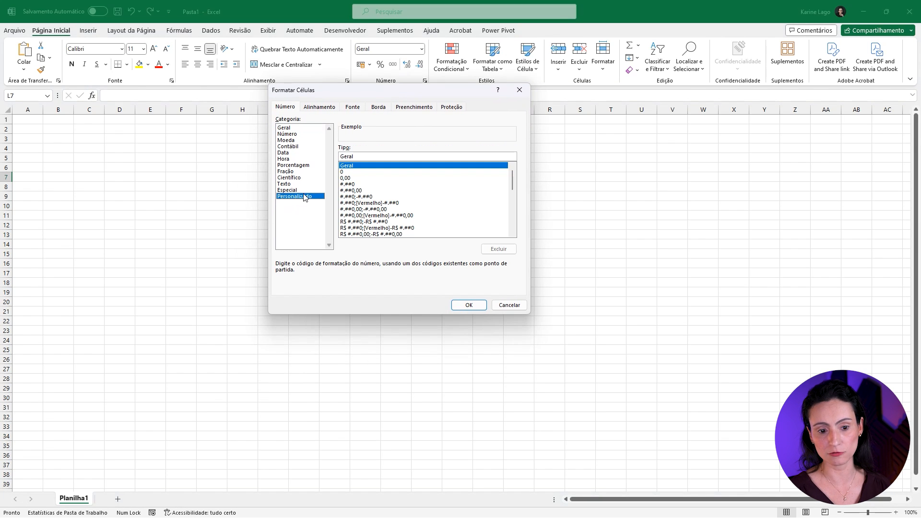
click(358, 184)
click(355, 191)
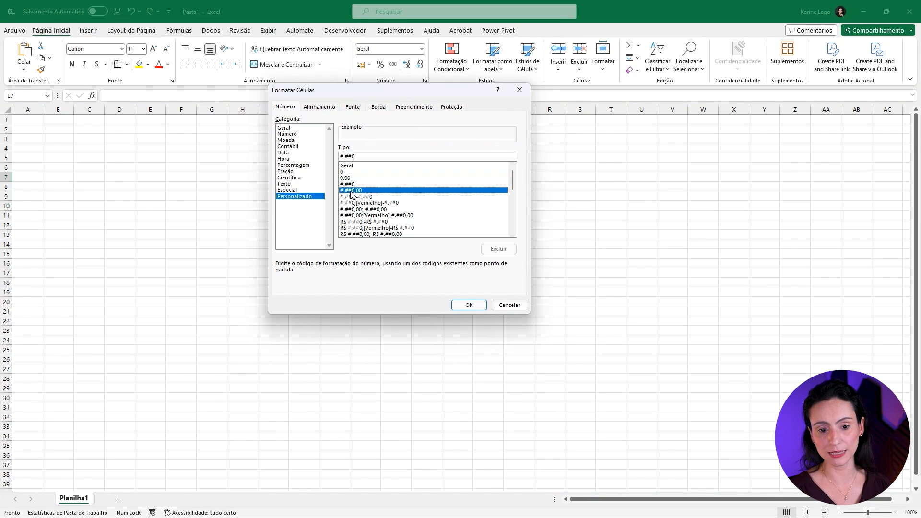
click(345, 185)
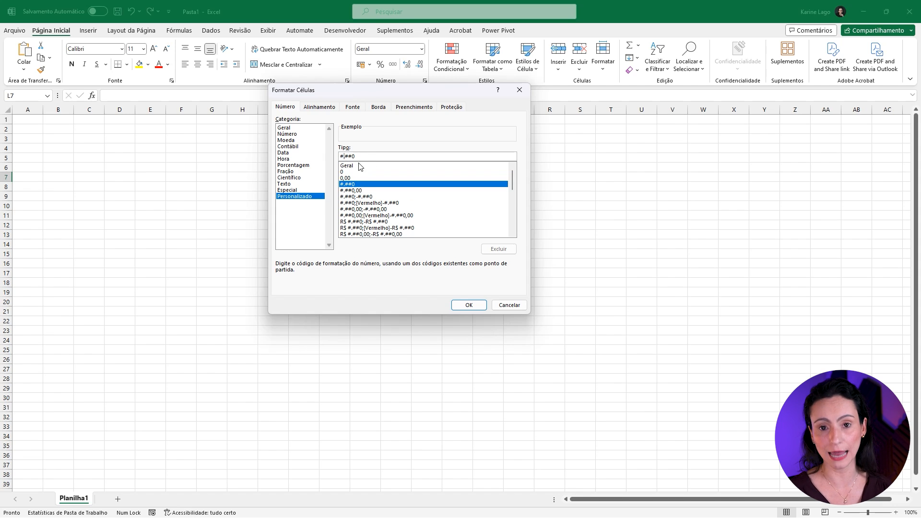
- Examine the thousands separator and the placeholders following it in #.##0, and close Formatar Células without applying it
drag(356, 156, 344, 157)
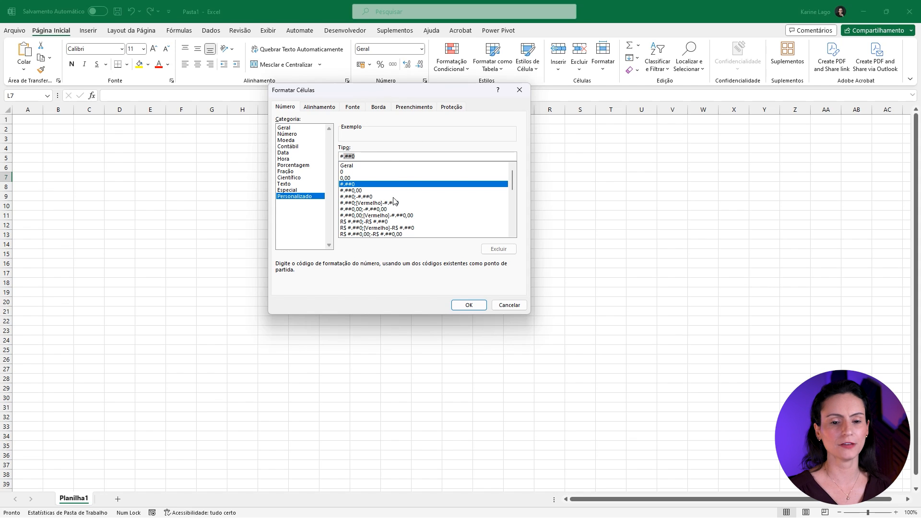
click(356, 156)
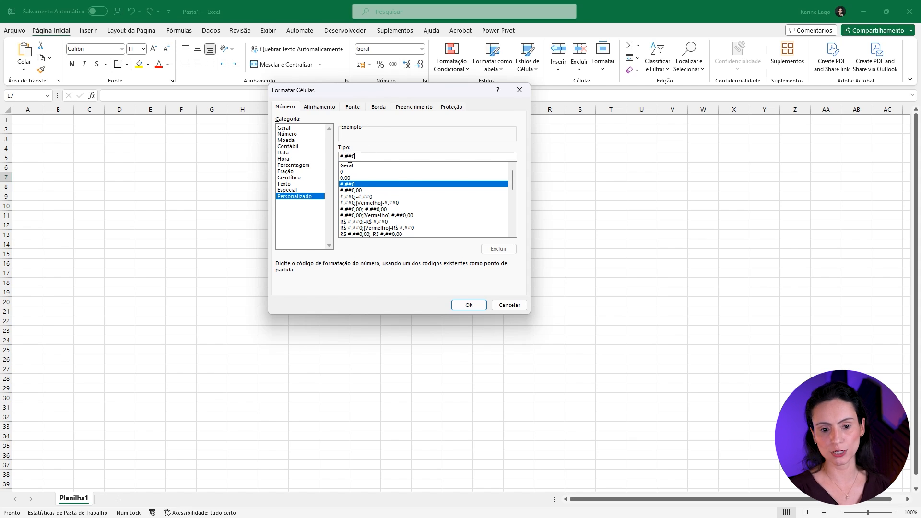
drag(345, 157, 365, 156)
click(354, 156)
drag(344, 157, 381, 163)
click(520, 308)
click(521, 311)
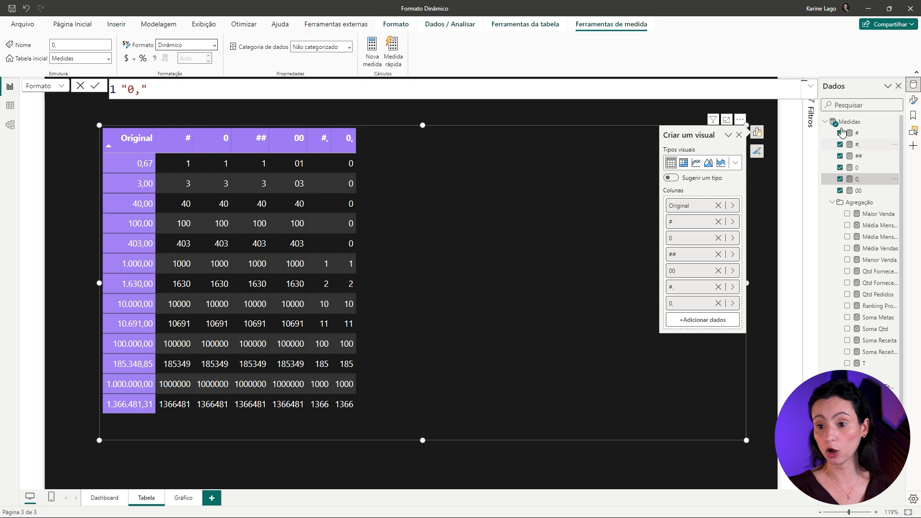
- Create the measure #,### = SELECTEDVALUE('Números'[Original]) in the Medidas table
right_click(849, 121)
key(Escape)
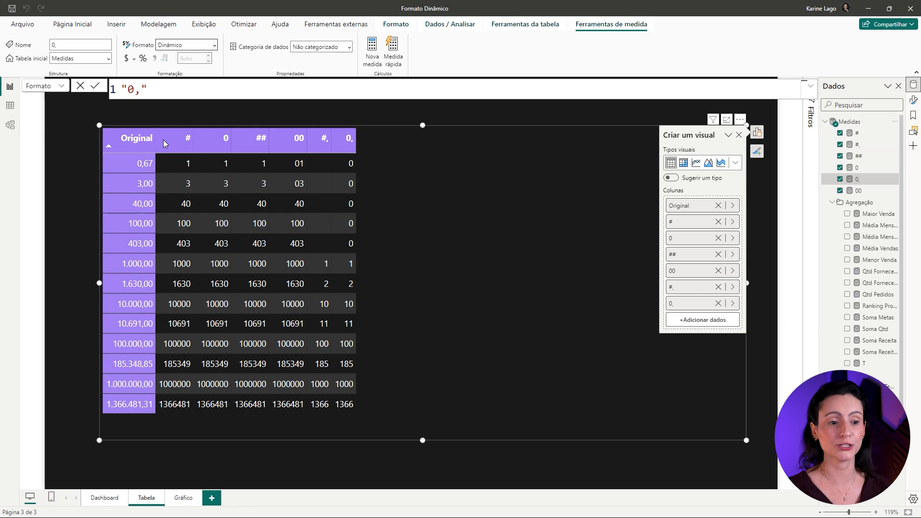
text(# = SELECTEDVALUE('Números'[Original]))
click(78, 90)
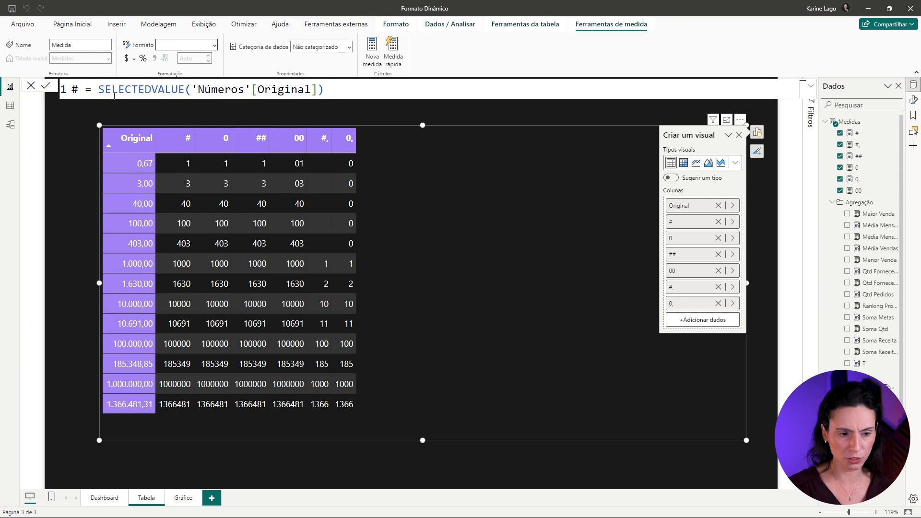
text(,0)
key(BackSpace)
text(###)
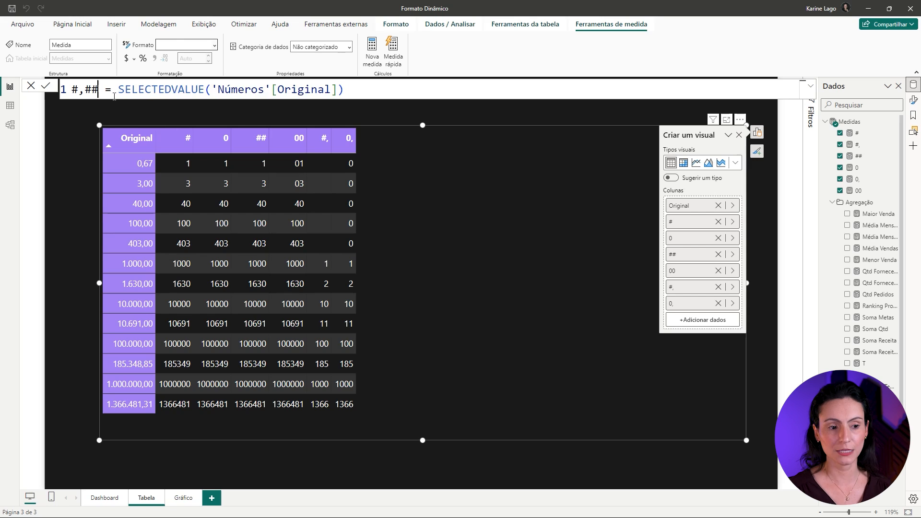
drag(79, 89, 79, 90)
key(Return)
- Give the #,### measure the Dinâmico format with the string "#,###" and add it to the table visual
click(215, 46)
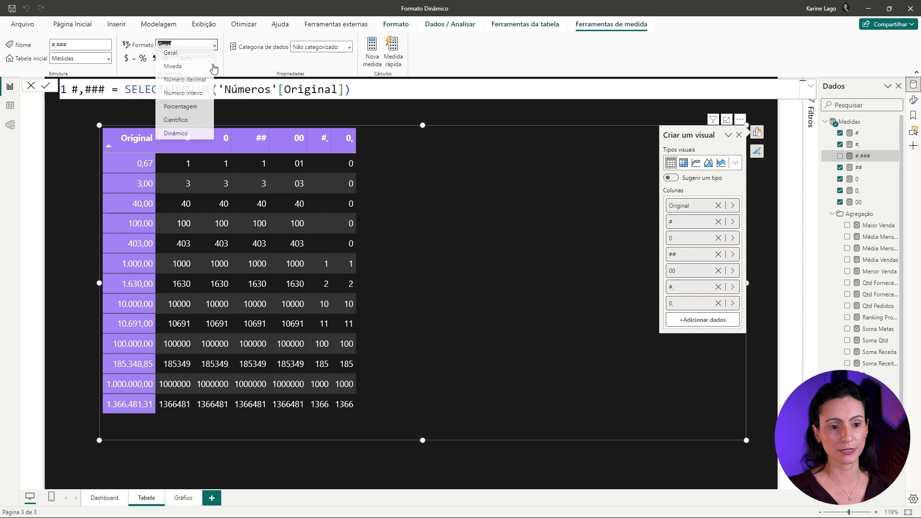
key(Escape)
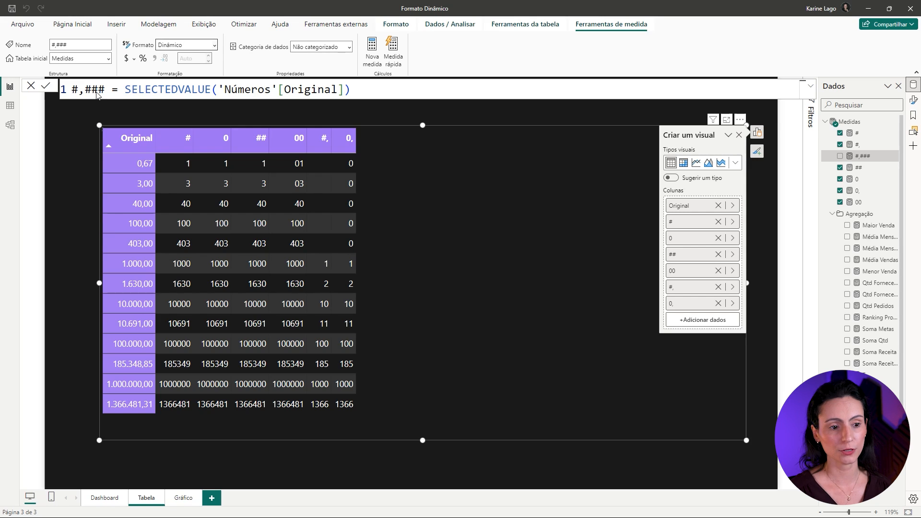
click(127, 91)
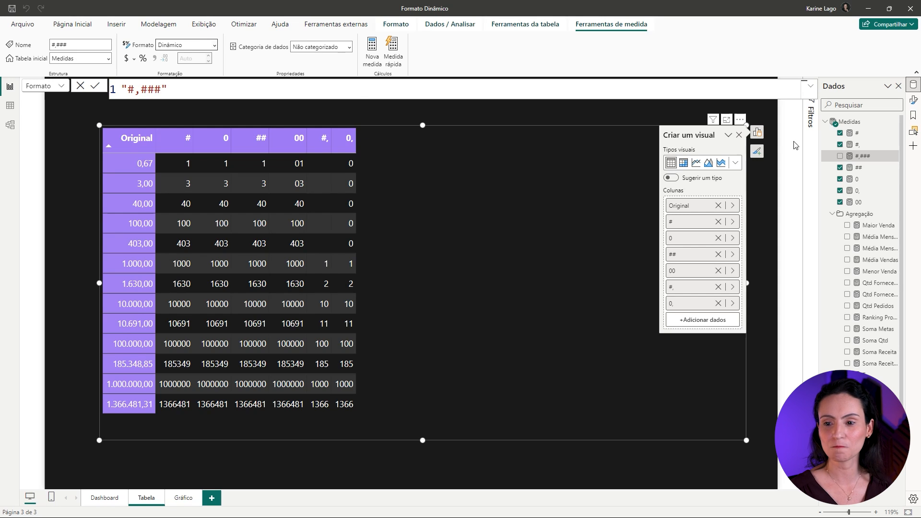
click(839, 156)
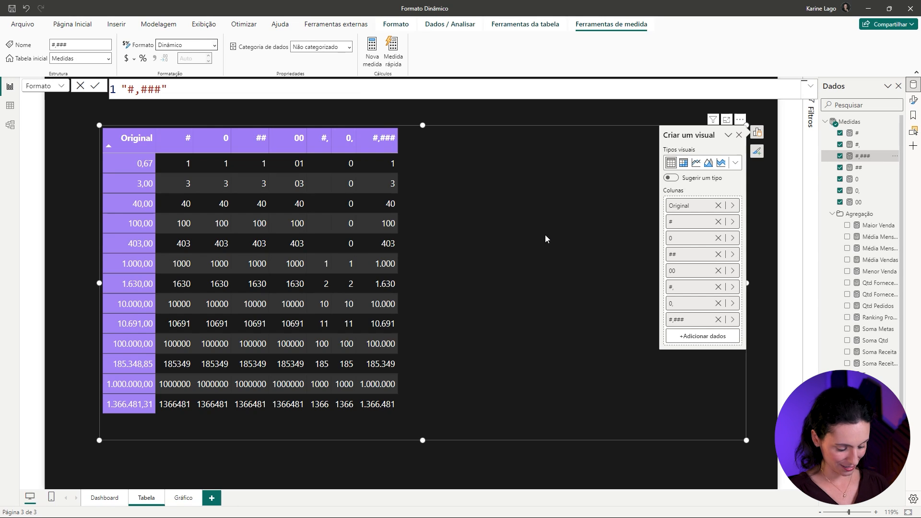
- Compare the 0,67 row's values in the Original and #,### columns, marking both cells and the #,### header
drag(403, 155, 382, 175)
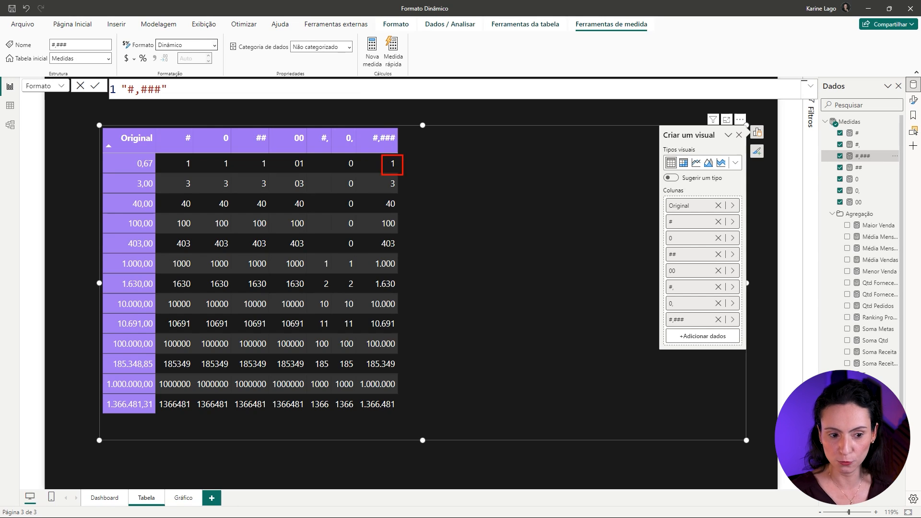
drag(133, 153, 157, 173)
drag(398, 149, 399, 138)
key(ctrl+z)
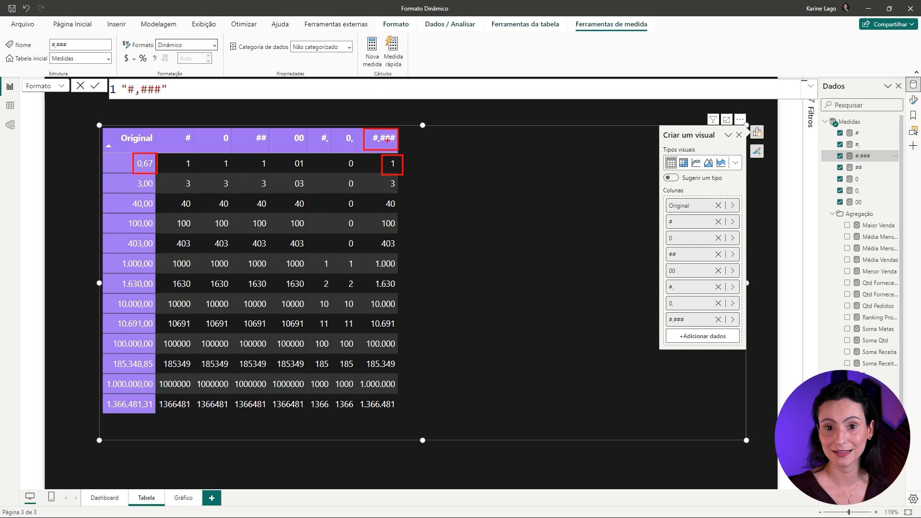
key(ctrl+z)
key(ctrl+z)
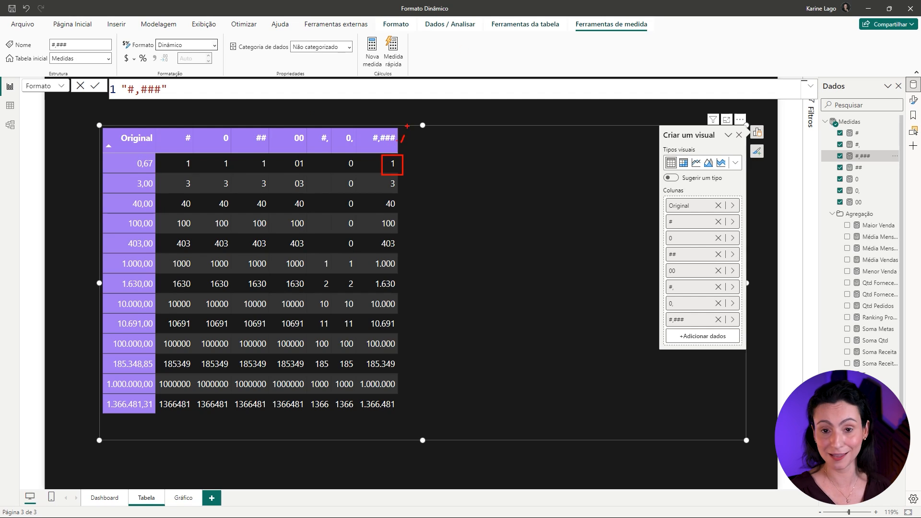
key(ctrl+z)
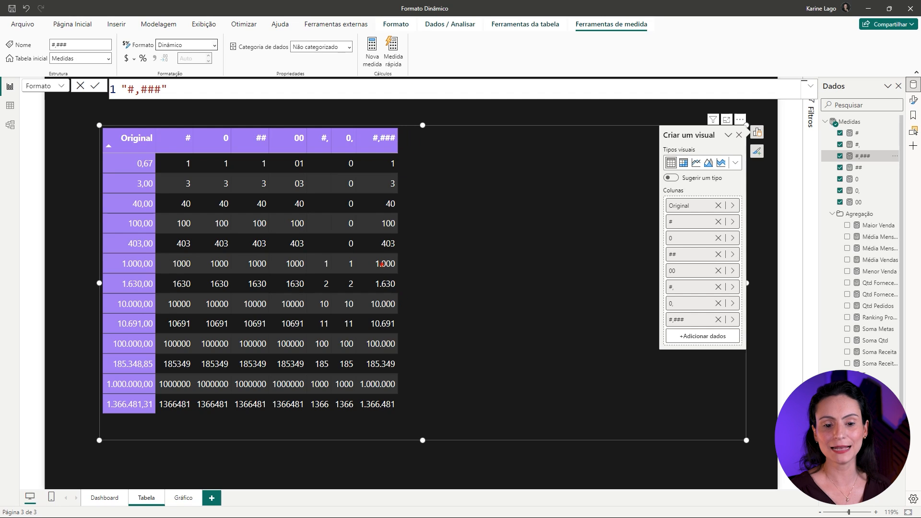
- Examine the #,### column's thousands separators in the 1.000,00 and 1.366.481,31 rows against the placeholders in the format string
drag(369, 255, 404, 274)
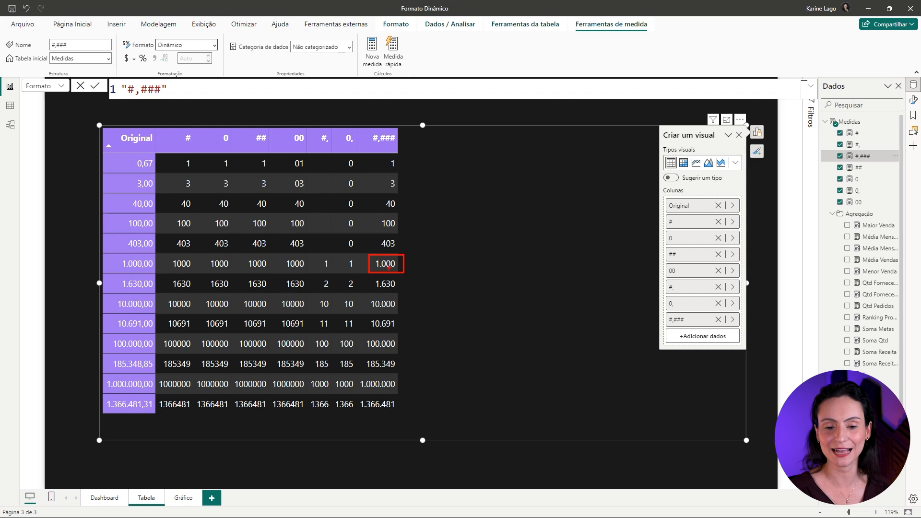
key(ctrl+z)
mouse_move(376, 431)
mouse_down()
mouse_move(386, 407)
mouse_move(357, 446)
mouse_up()
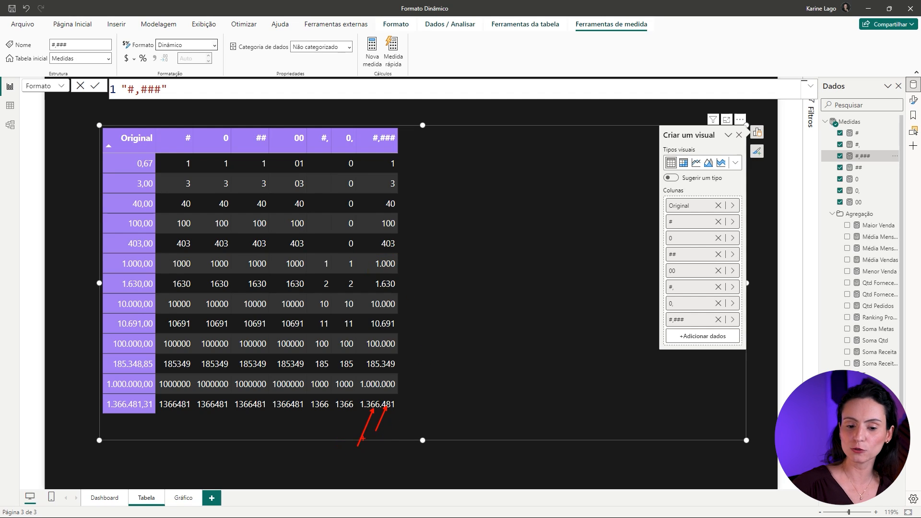
key(ctrl+z)
key(ctrl+z)
drag(137, 81, 164, 98)
drag(363, 396, 479, 425)
key(Escape)
- Shorten the #,### measure's dynamic format string to "#,#" and apply it
drag(161, 90, 148, 90)
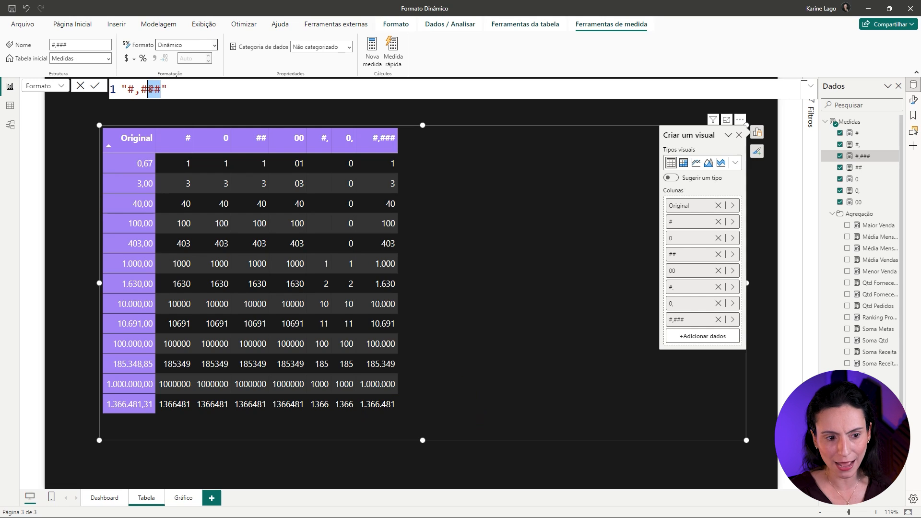
key(BackSpace)
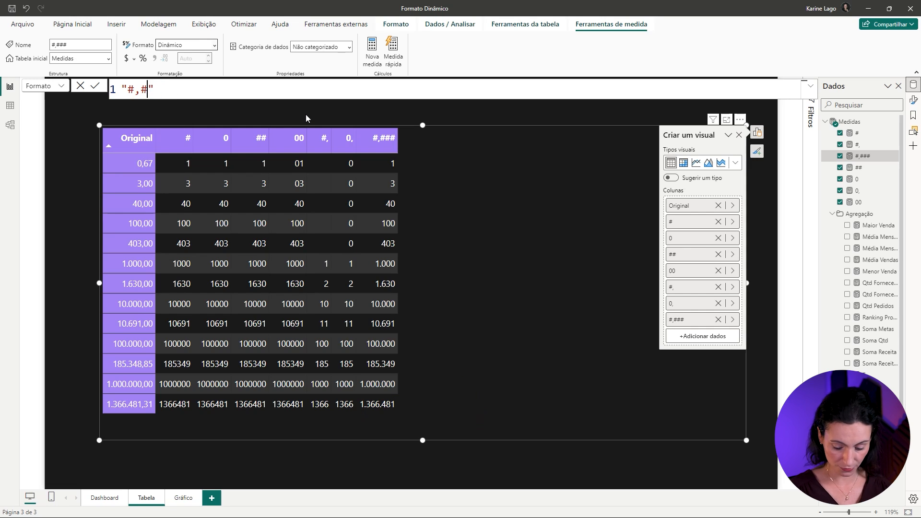
key(Return)
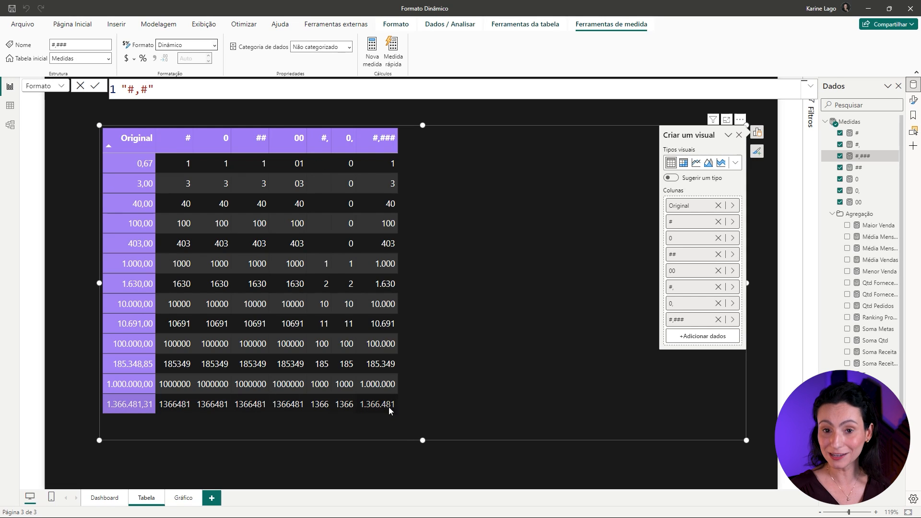
- Mark the comma and the # following it in the format string, and restore the string to "#,###"
drag(140, 82, 148, 96)
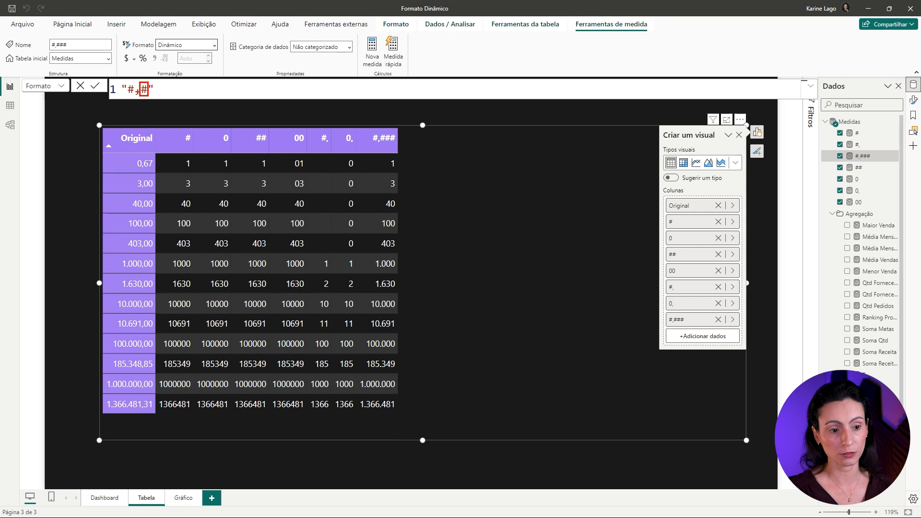
drag(182, 99, 136, 99)
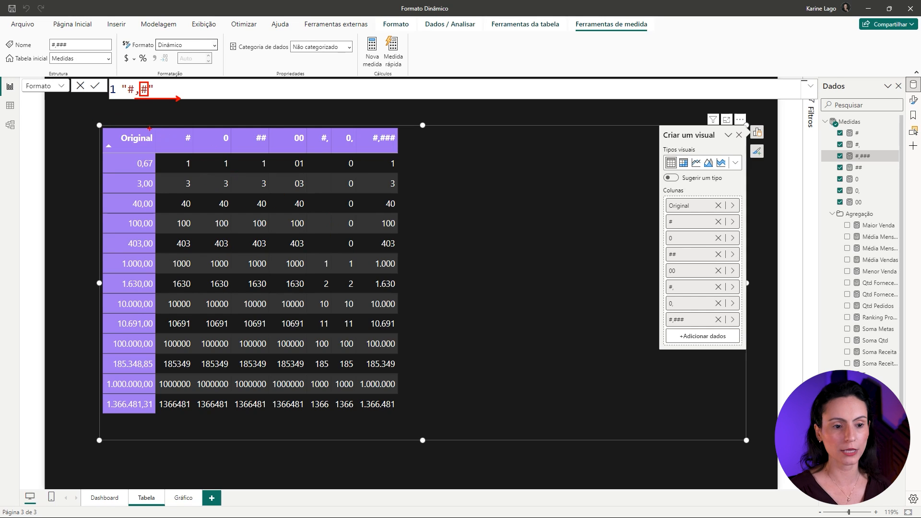
drag(135, 98, 118, 125)
key(Escape)
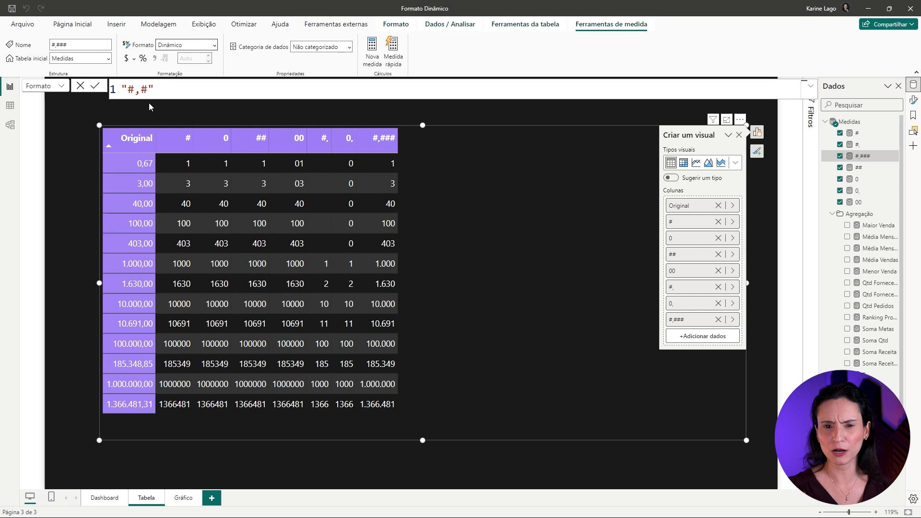
text(##)
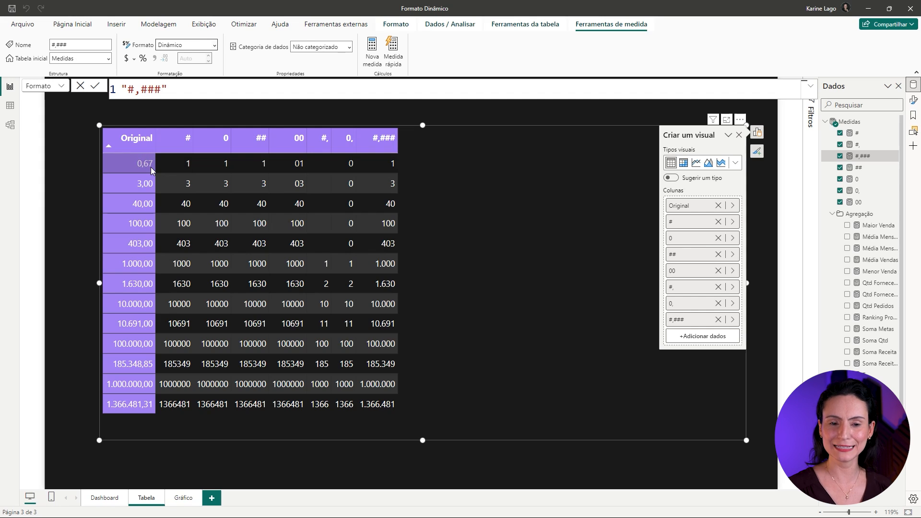
- Create the measure #,###.## = SELECTEDVALUE('Números'[Original]) in the Medidas table
right_click(856, 124)
click(817, 140)
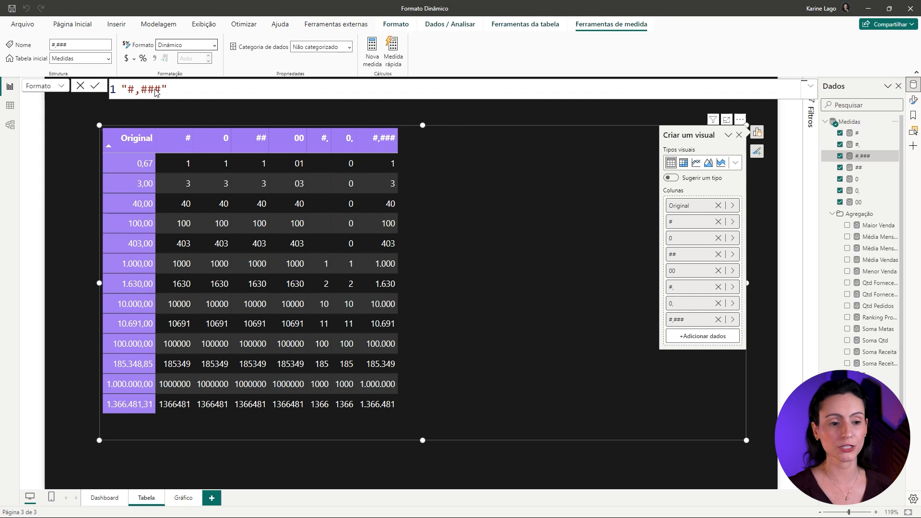
text(# = SELECTEDVALUE('Números'[Original]))
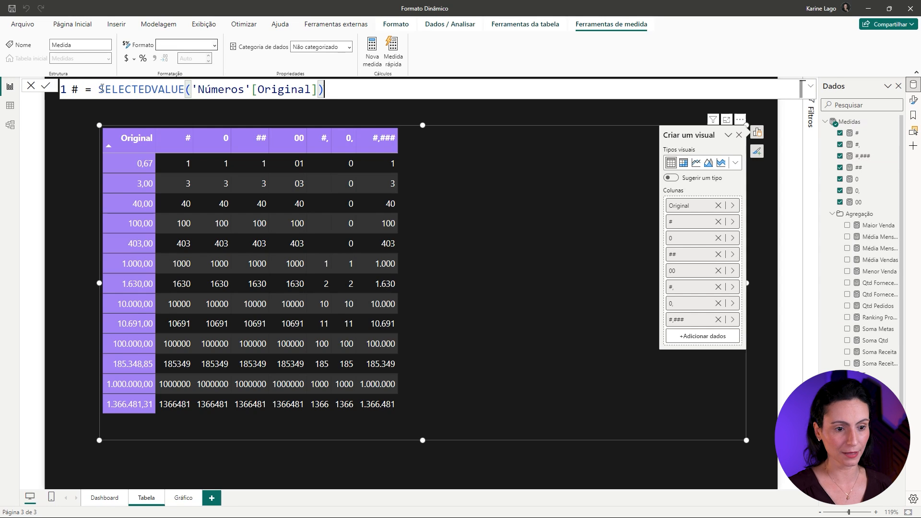
click(77, 90)
text(,)
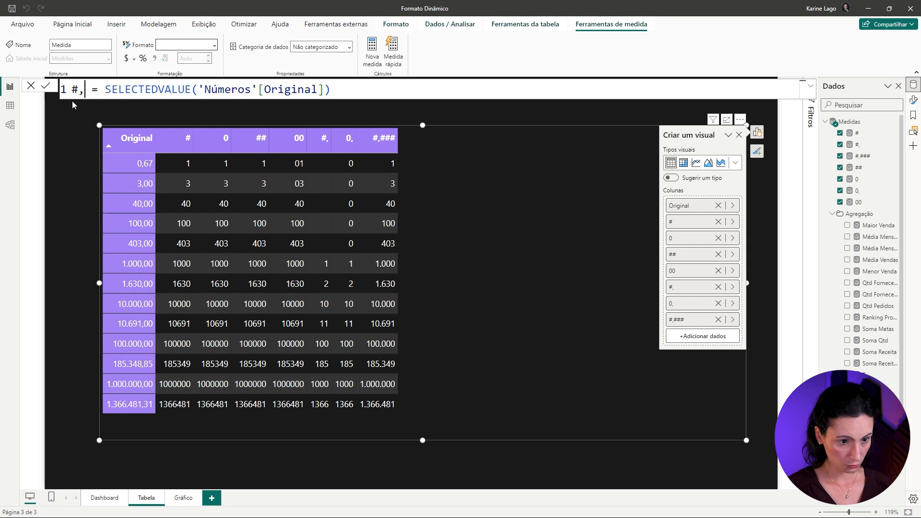
text(###)
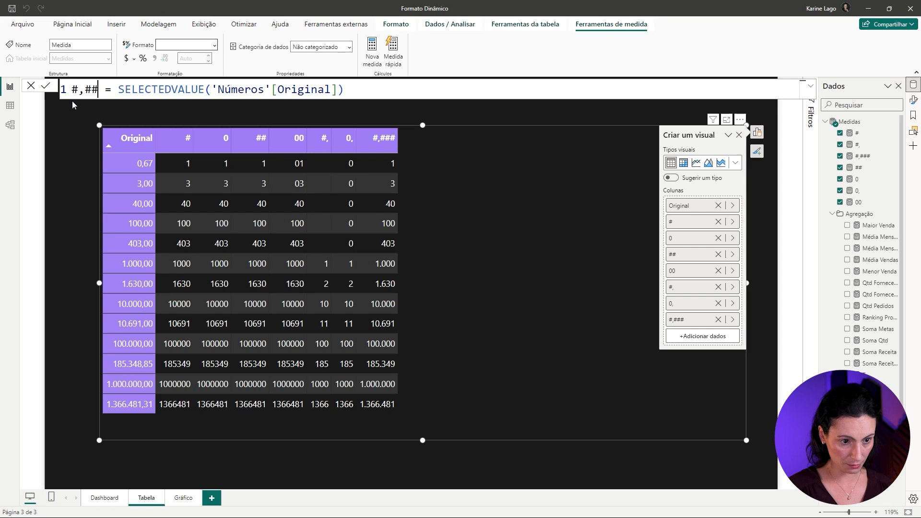
text(.##)
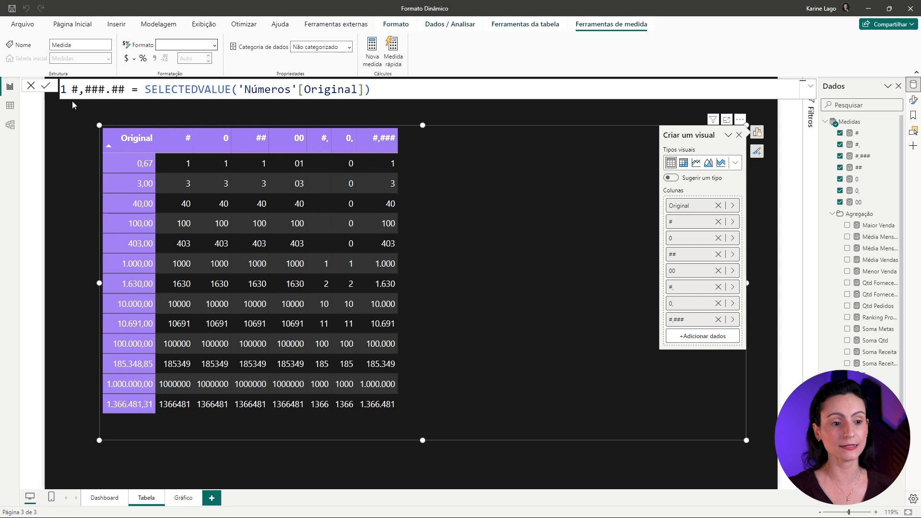
click(81, 90)
drag(104, 90, 111, 91)
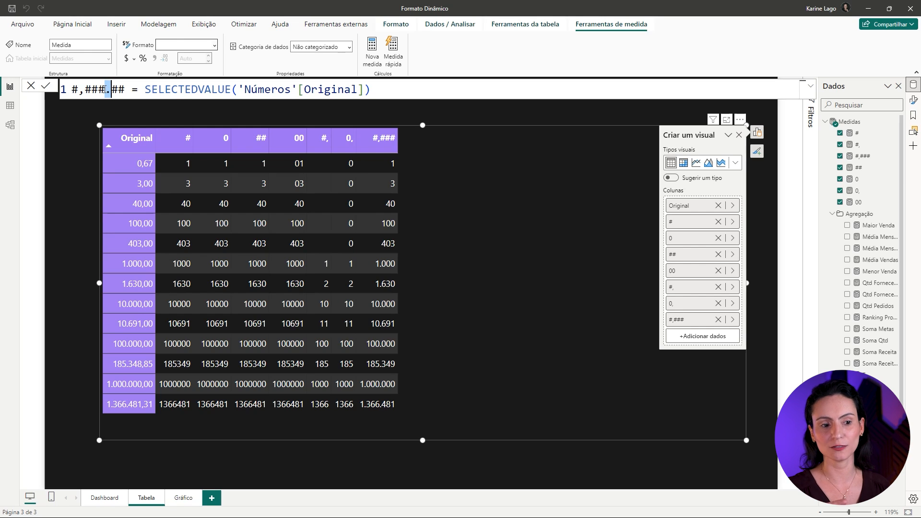
click(372, 90)
key(Return)
- Give the #,###.## measure the Dinâmico format with the string "#,###.##" and add it to the table visual
click(214, 46)
click(195, 133)
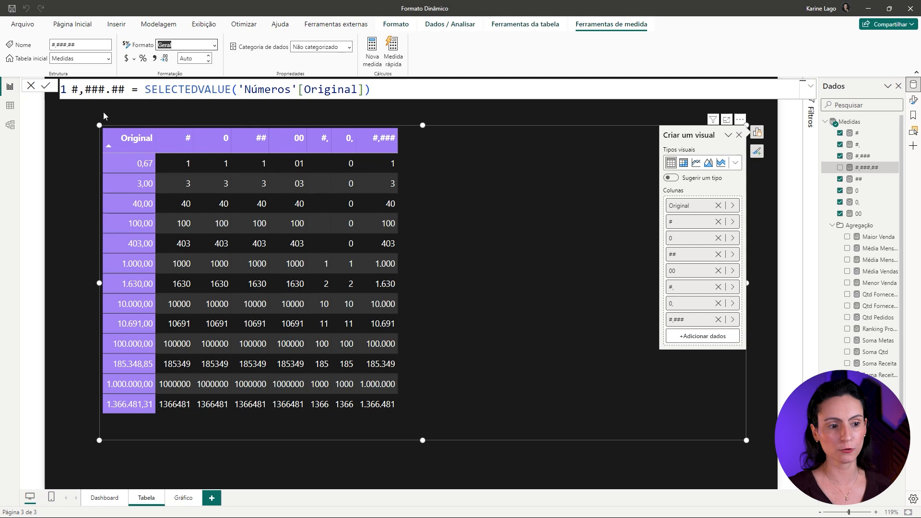
click(126, 86)
text(#)
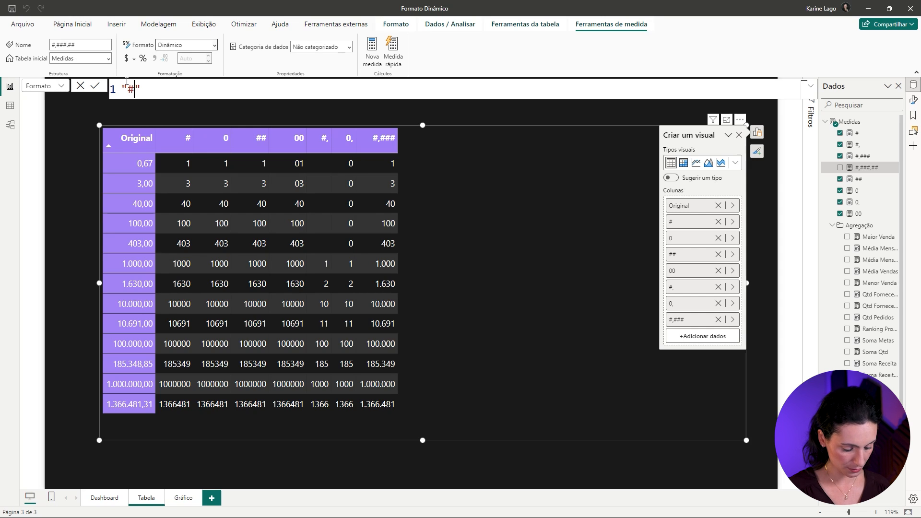
text(,##)
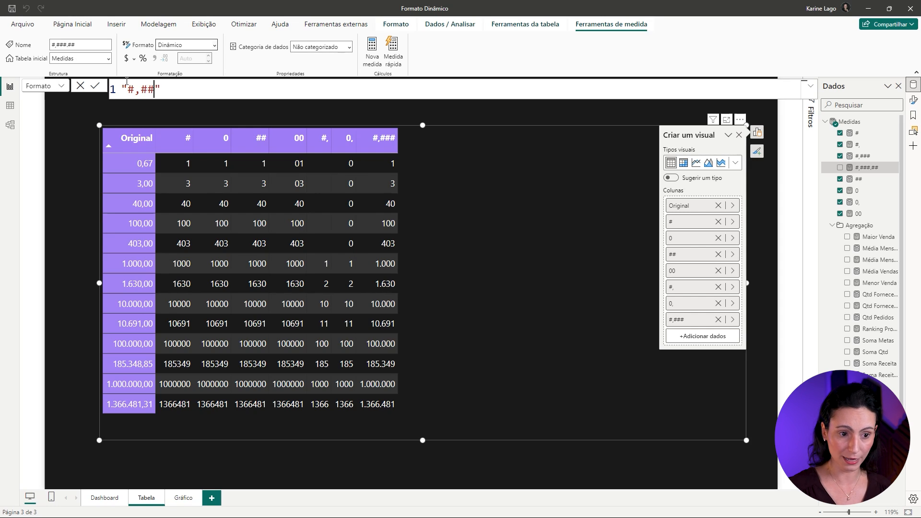
text(#.##)
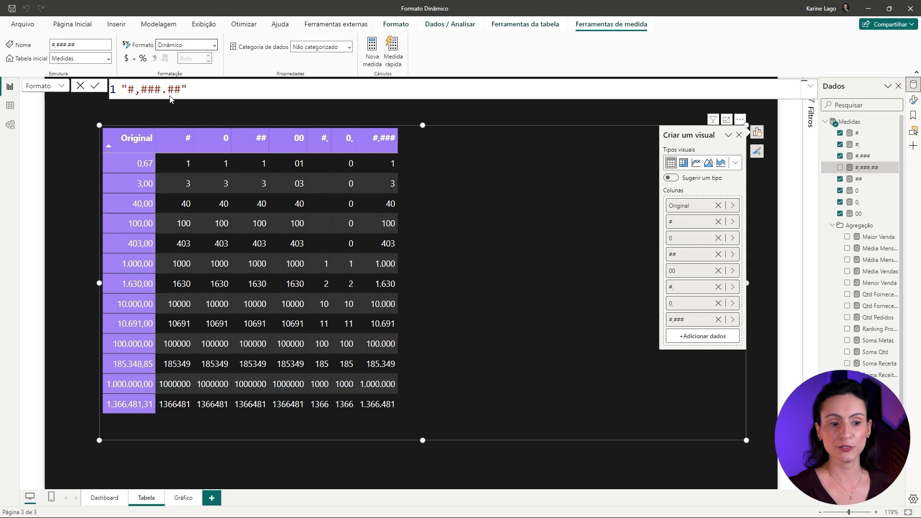
key(Return)
click(840, 168)
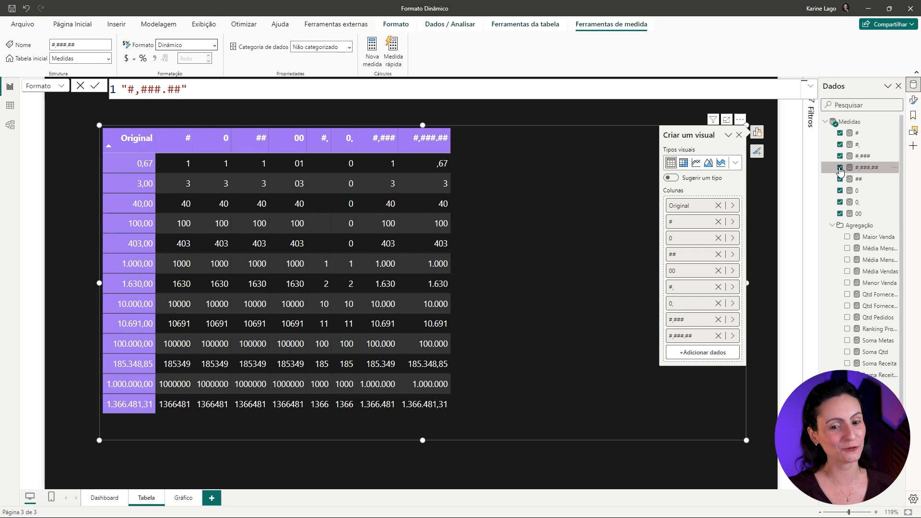
- Examine the decimals in the #,###.## column, marking the 0,67 and 185.348,85 rows and the format string
drag(452, 153, 429, 172)
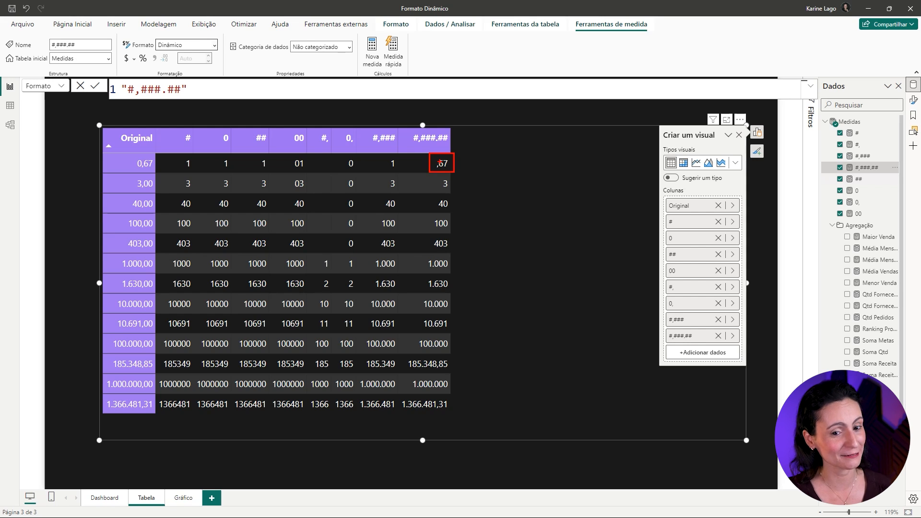
drag(157, 78, 187, 43)
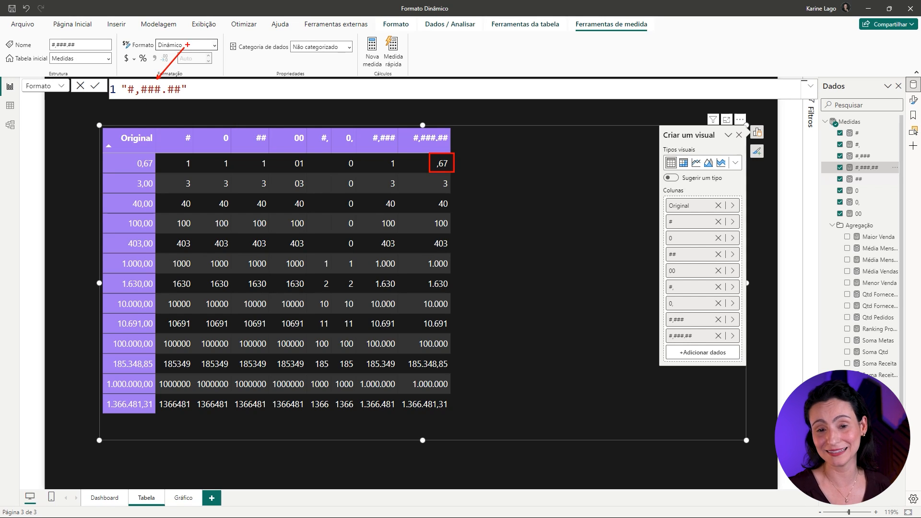
key(ctrl+z)
key(ctrl+z)
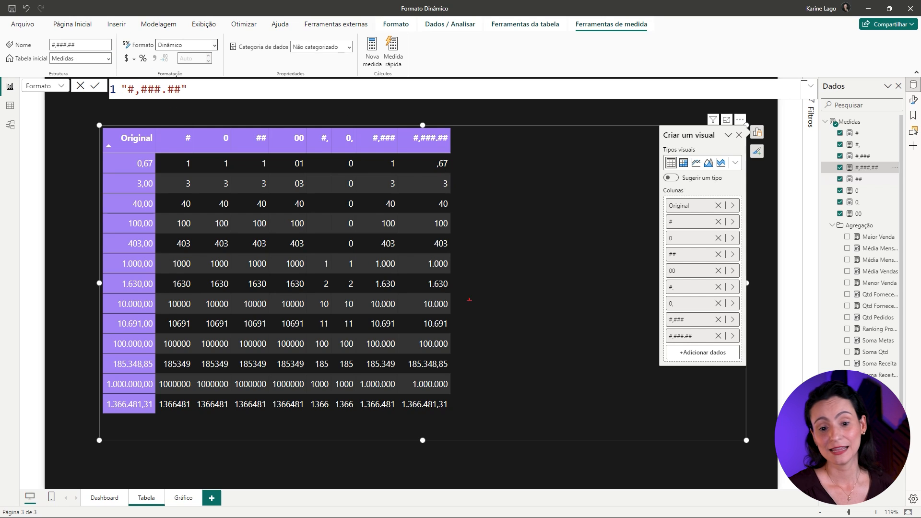
drag(463, 404, 462, 175)
key(ctrl+z)
drag(402, 355, 464, 372)
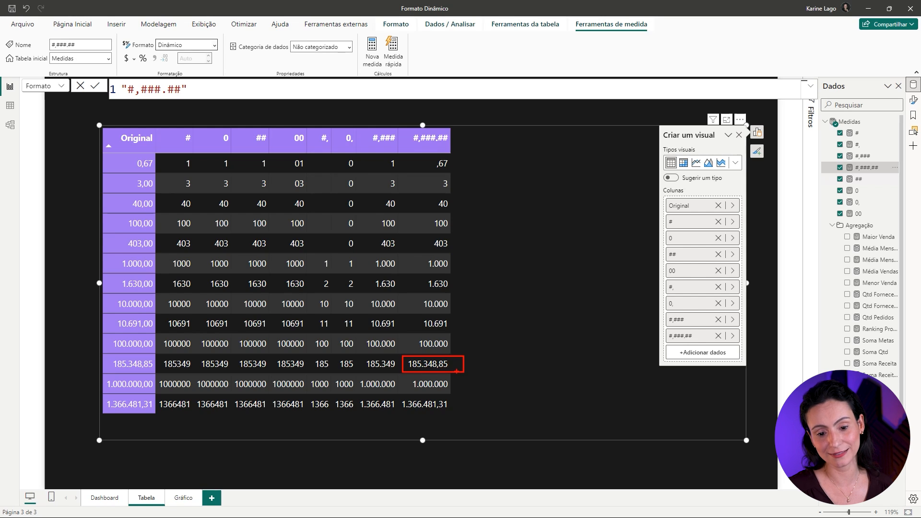
- Compare the 185.348,85 and 100.000 rows of the #,###.## column by marking them, and point to the column header
key(e)
drag(398, 358, 389, 370)
key(e)
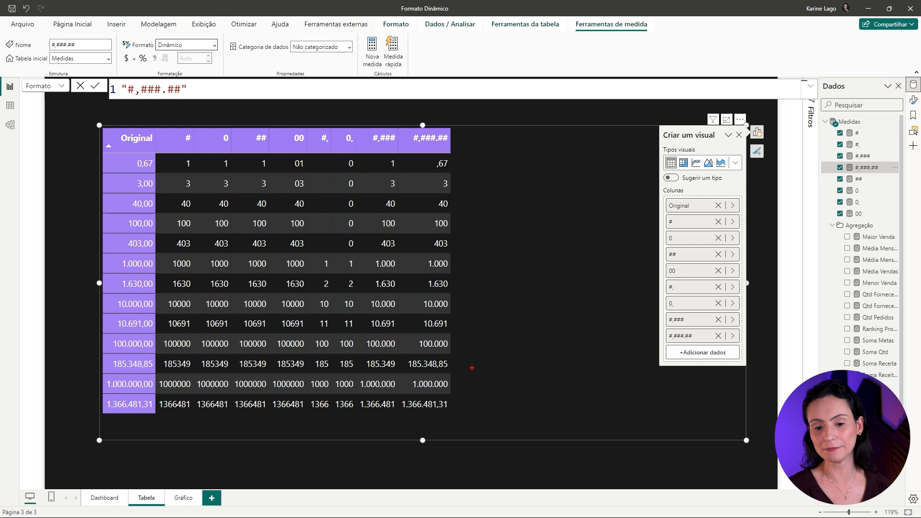
mouse_move(415, 337)
mouse_down()
mouse_move(449, 352)
mouse_move(466, 344)
mouse_up()
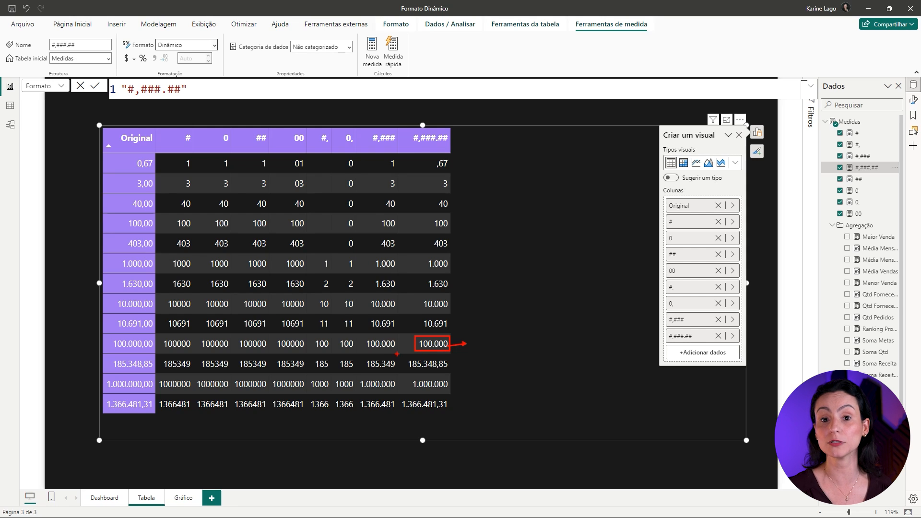
key(Escape)
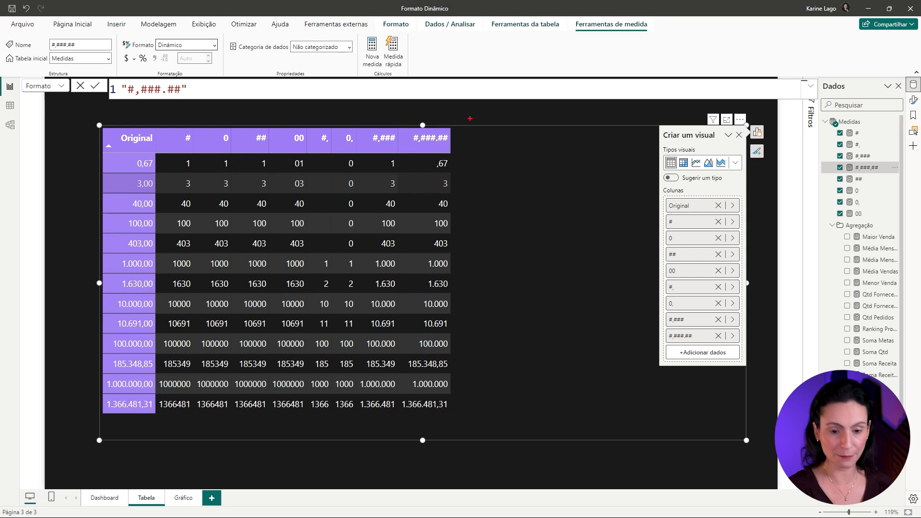
drag(443, 128, 462, 103)
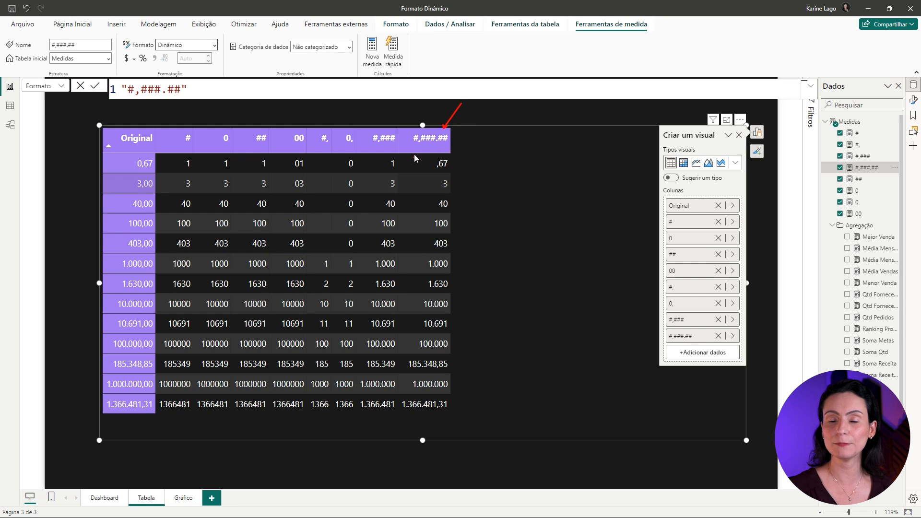
key(Escape)
- Create the measure #,###.00 = SELECTEDVALUE('Números'[Original]) in the Medidas table
right_click(857, 122)
key(Escape)
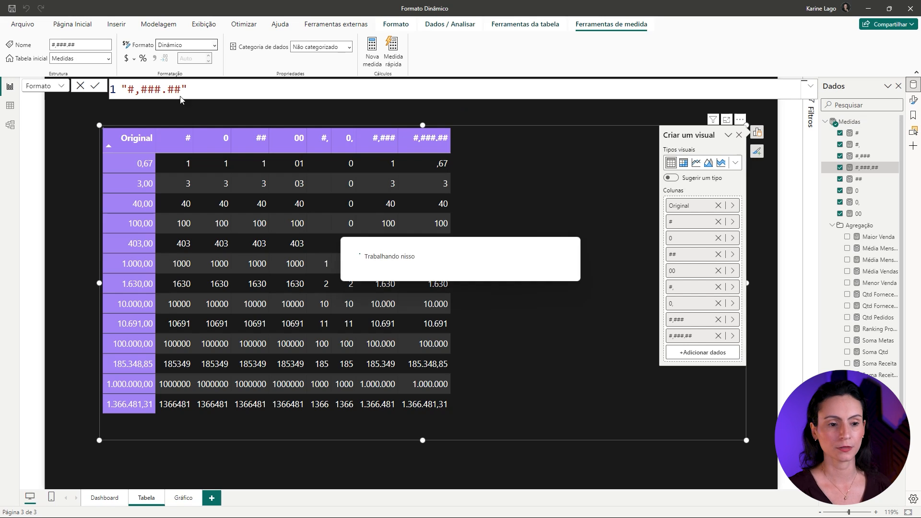
text(# = SELECTEDVALUE('Números'[Original]))
click(79, 91)
text(,#)
text(.00)
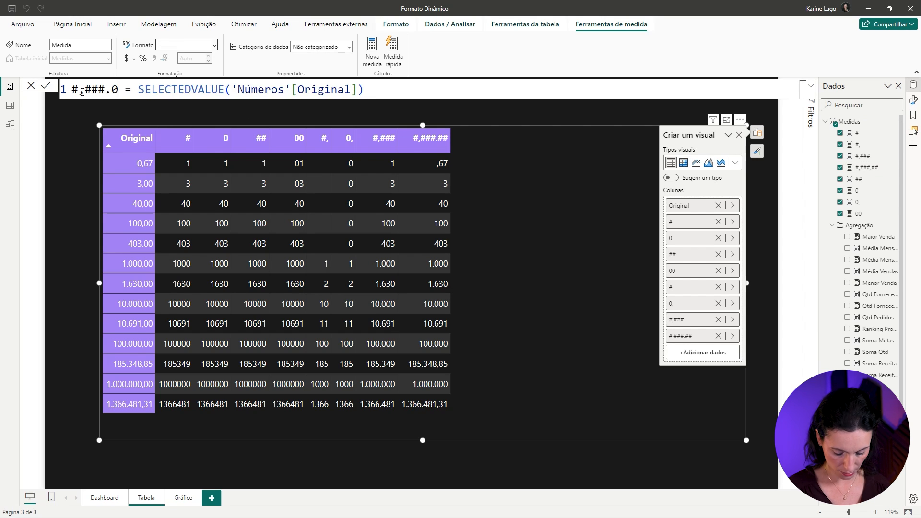
key(Return)
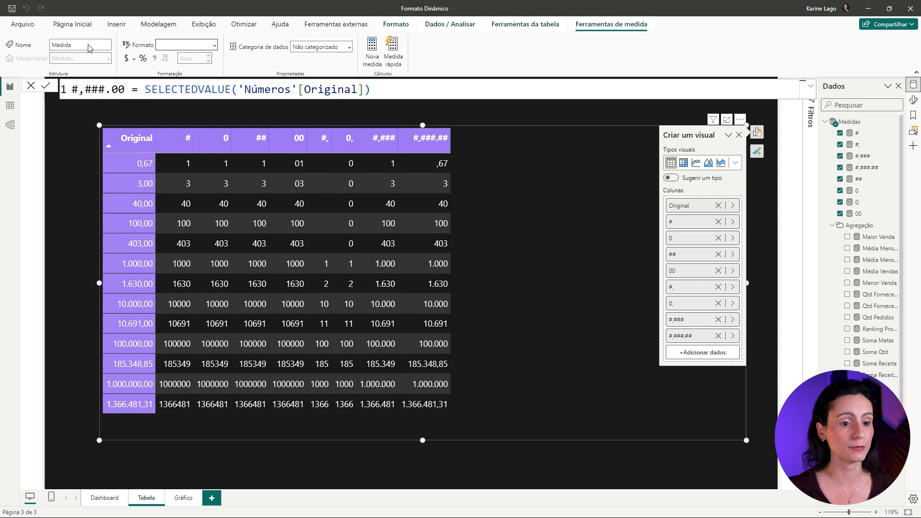
- Give the #,###.00 measure the Dinâmico format with the string "#,###.00" and add it to the table visual
click(215, 45)
click(94, 94)
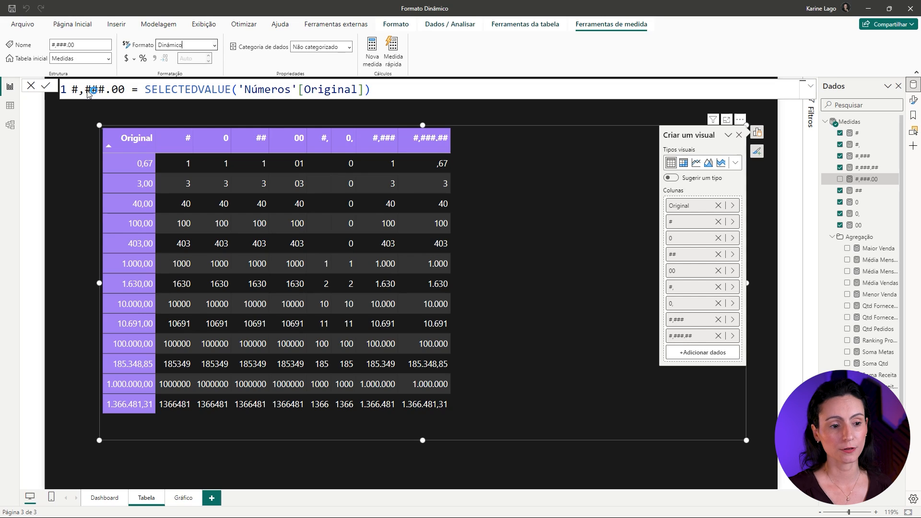
key(Left)
text(#,##)
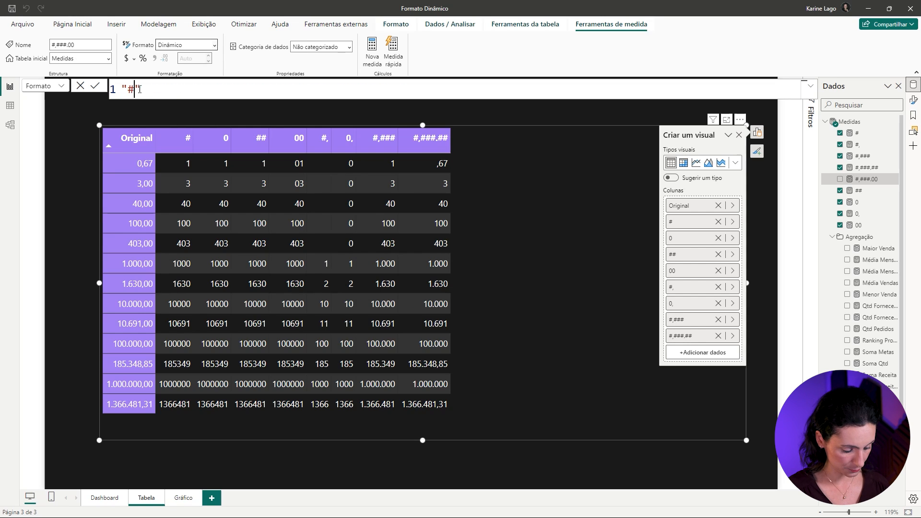
text(#.00)
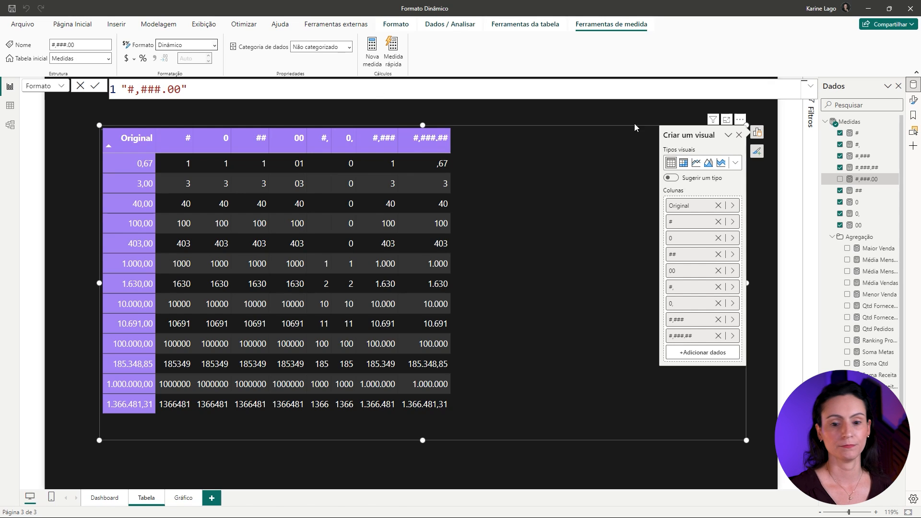
key(Return)
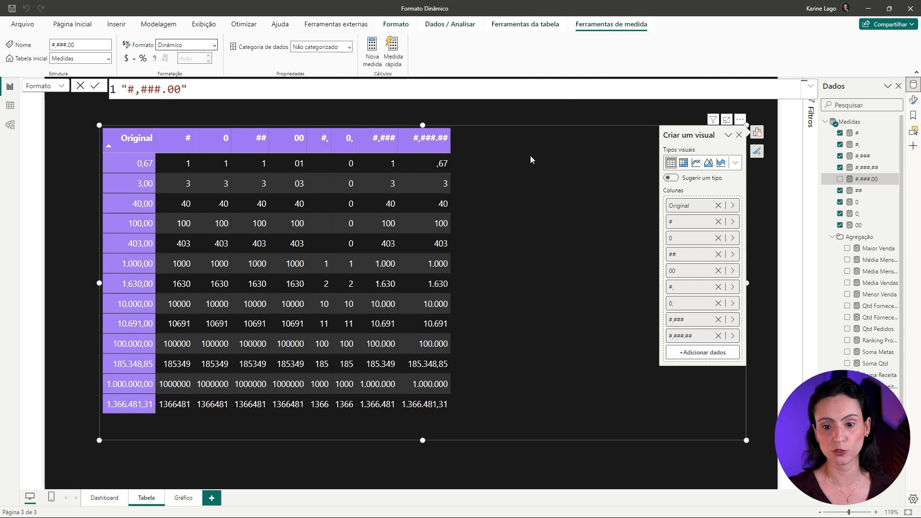
click(840, 179)
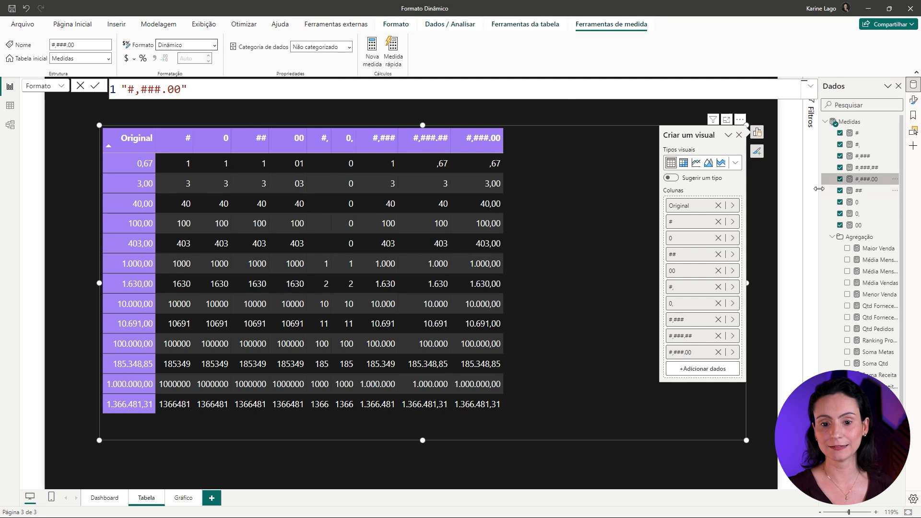
- Examine the decimals in the #,###.00 column against the #,###.## column, marking the decimal digits and the 0,67 row
mouse_move(506, 173)
mouse_down()
mouse_move(480, 341)
mouse_move(486, 417)
mouse_move(435, 399)
mouse_move(435, 357)
mouse_up()
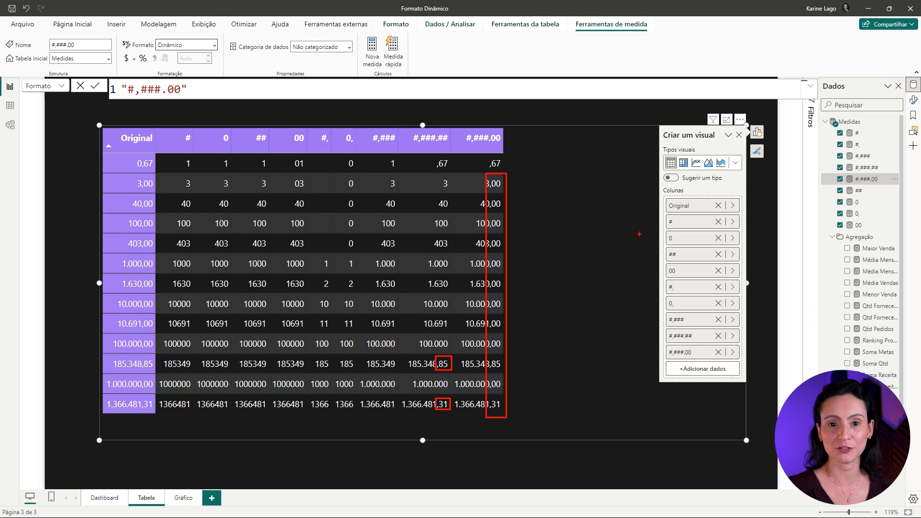
key(ctrl+z)
key(ctrl+z)
key(ctrl+z)
drag(485, 161, 462, 112)
key(Escape)
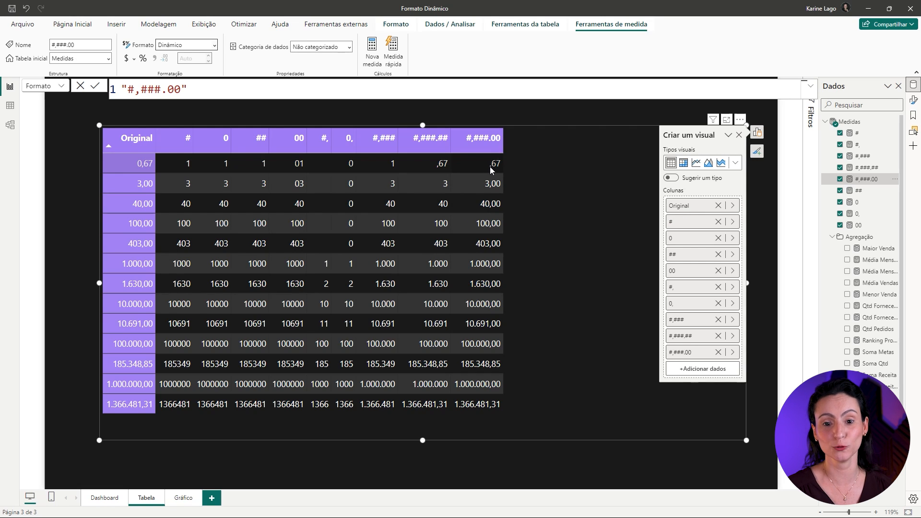
- Change the #,###.00 measure's dynamic format string to "#,##0.00"
drag(161, 90, 154, 89)
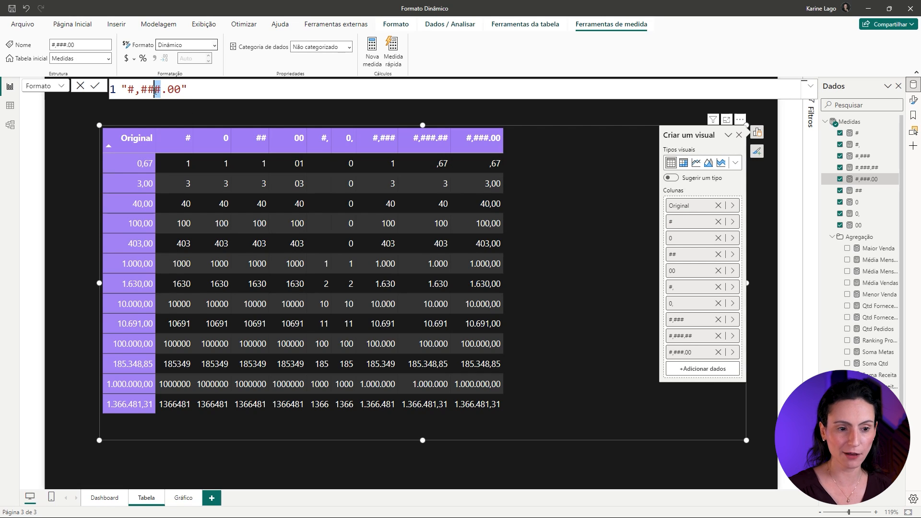
text(0)
drag(134, 89, 155, 89)
click(195, 92)
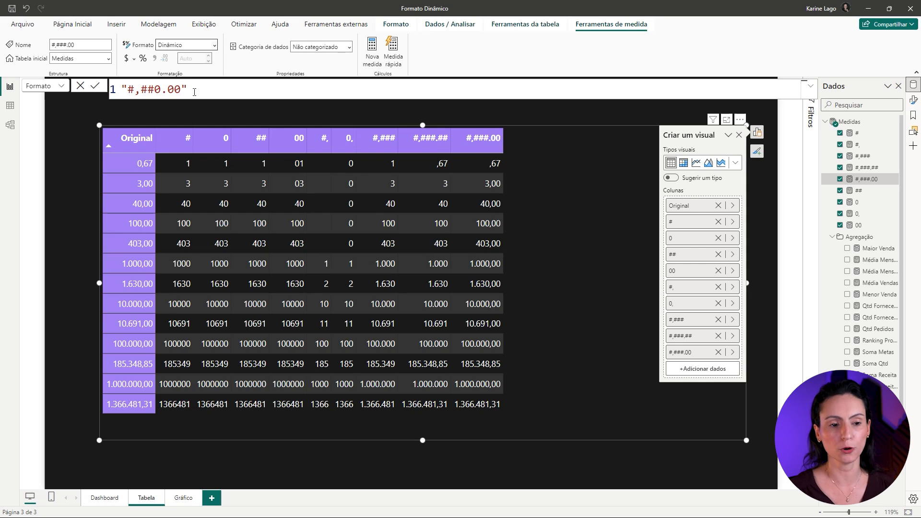
key(Return)
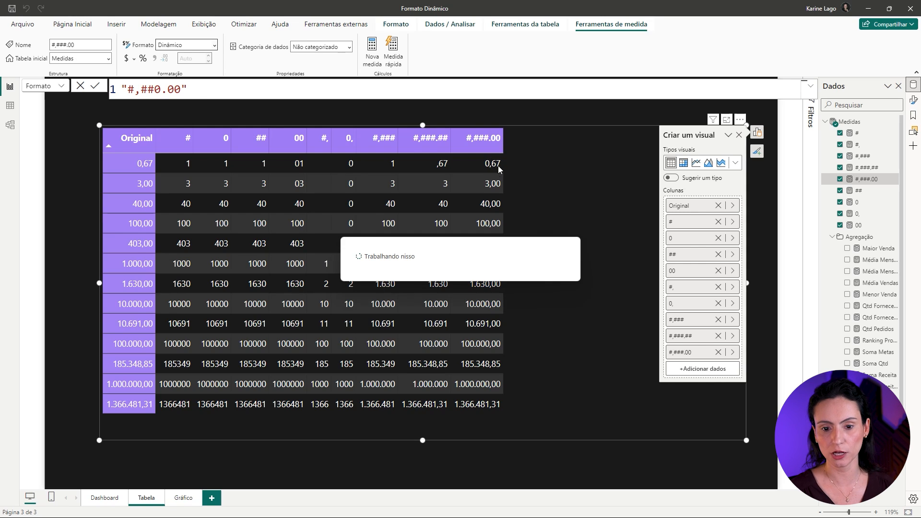
- Rename the #,###.00 measure to #,##0.00 in its formula
click(866, 178)
drag(148, 90, 152, 90)
text(0)
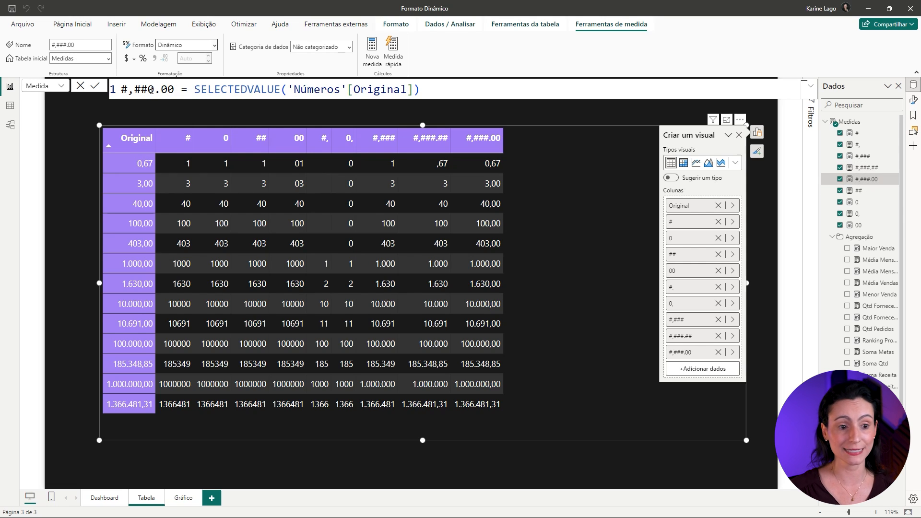
key(Return)
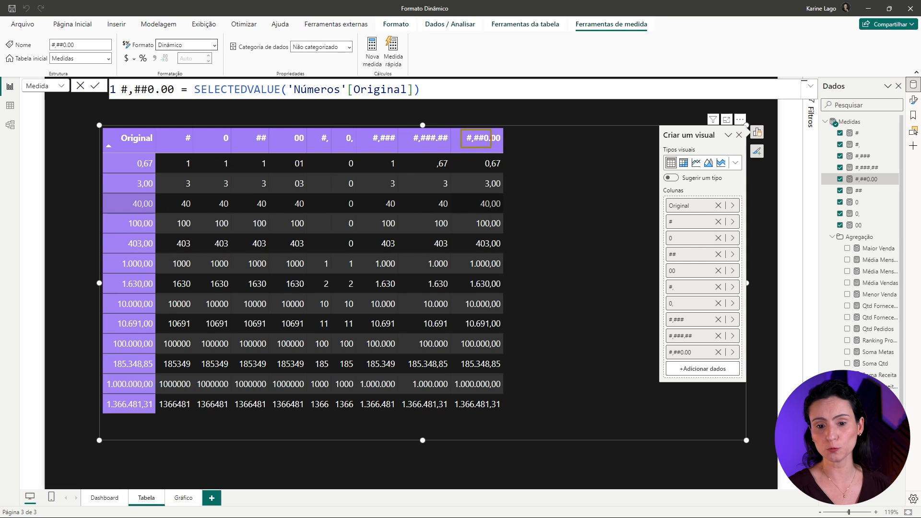
- Point to the #,##0.00 header, and annotate the canvas with the boxed examples 1.000 and 1K
drag(496, 144, 484, 173)
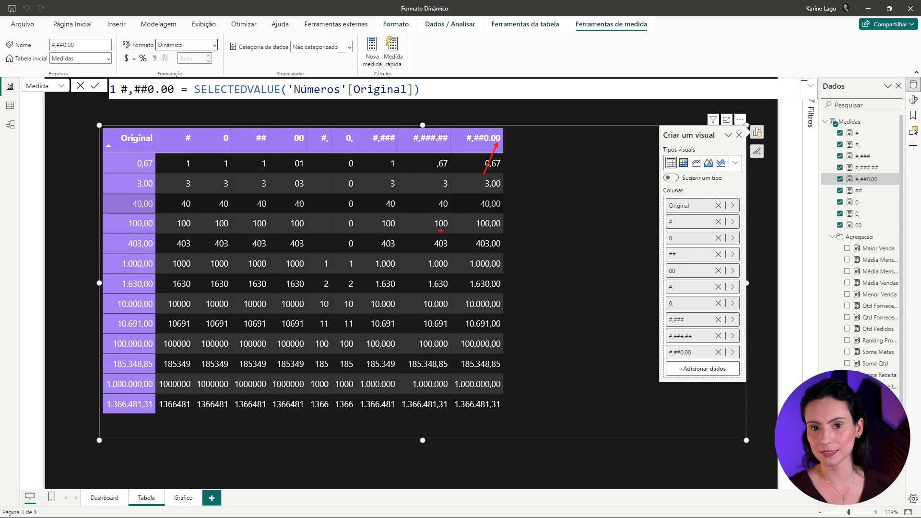
key(Escape)
key(ctrl+2)
text(t)
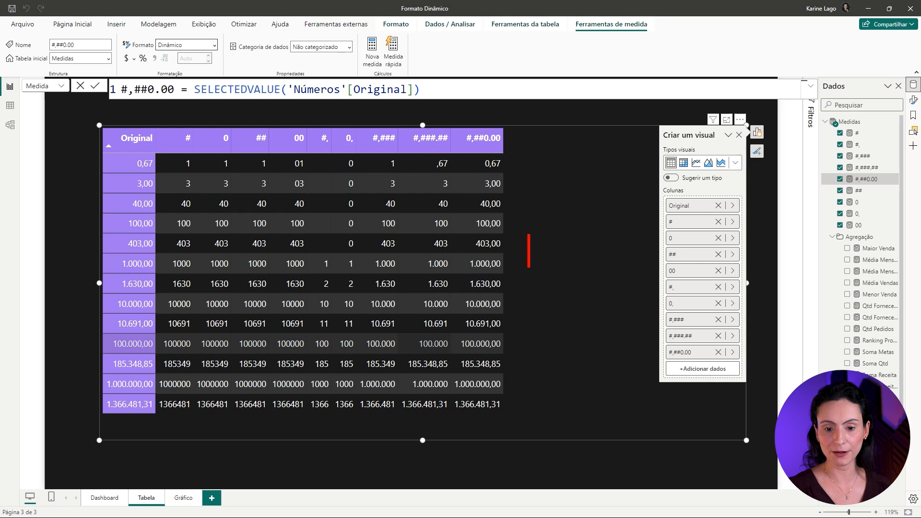
text(1.000)
key(Return)
text(1K)
key(Escape)
drag(522, 253, 573, 303)
drag(515, 214, 622, 250)
- Annotate the canvas with the examples 1.000.000 and 1M, point to 1K, and clear the annotations
key(t)
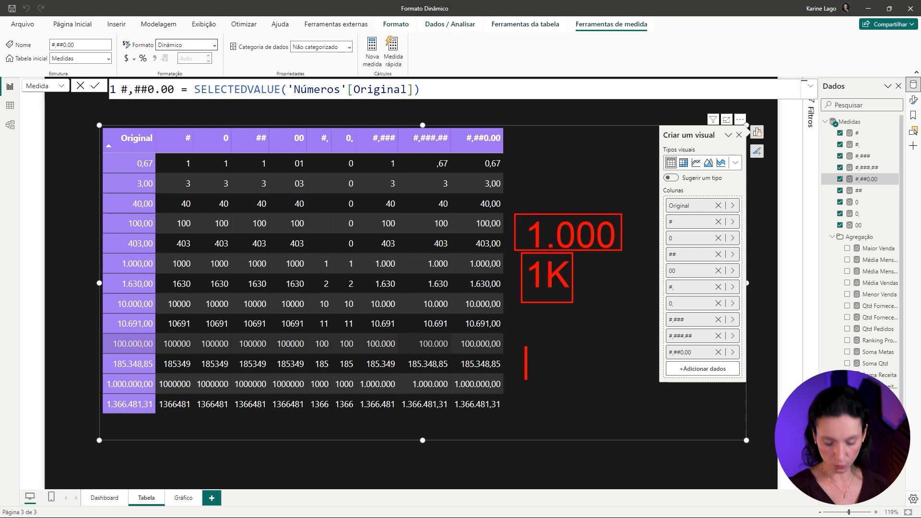
text(1.000.000)
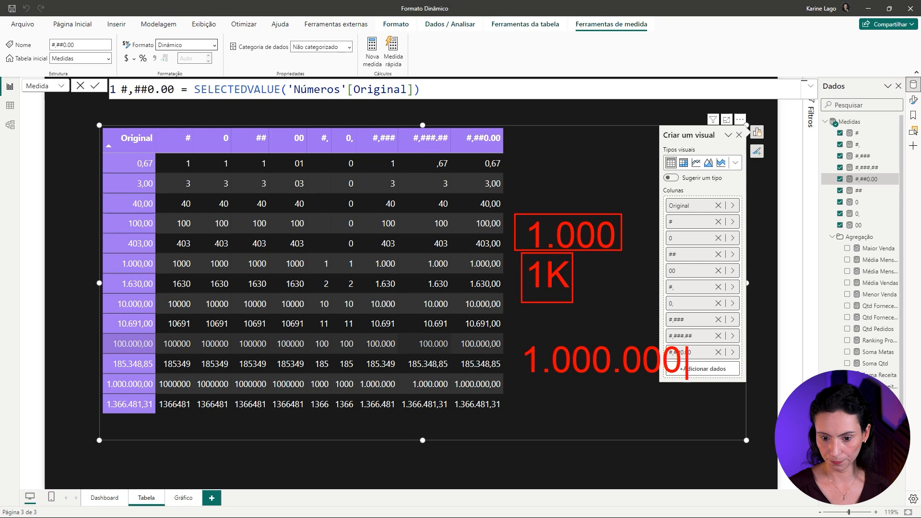
key(Return)
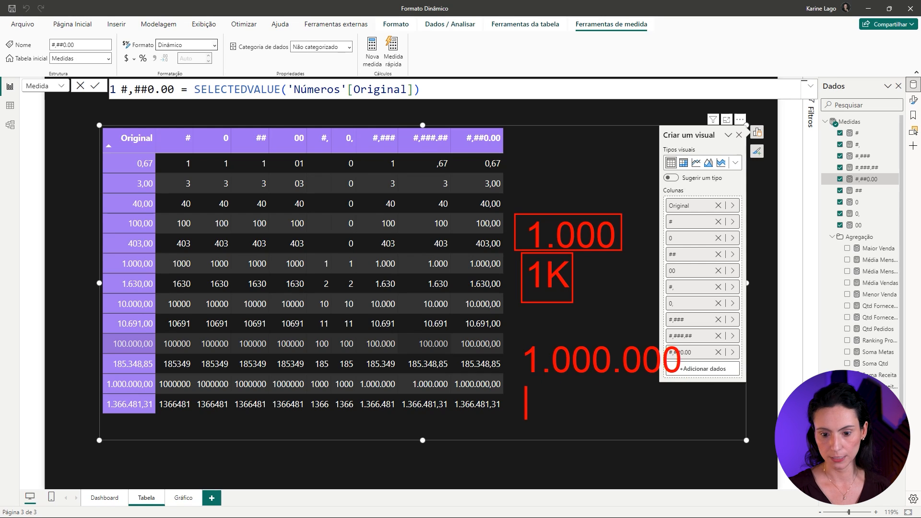
text(1M)
key(Escape)
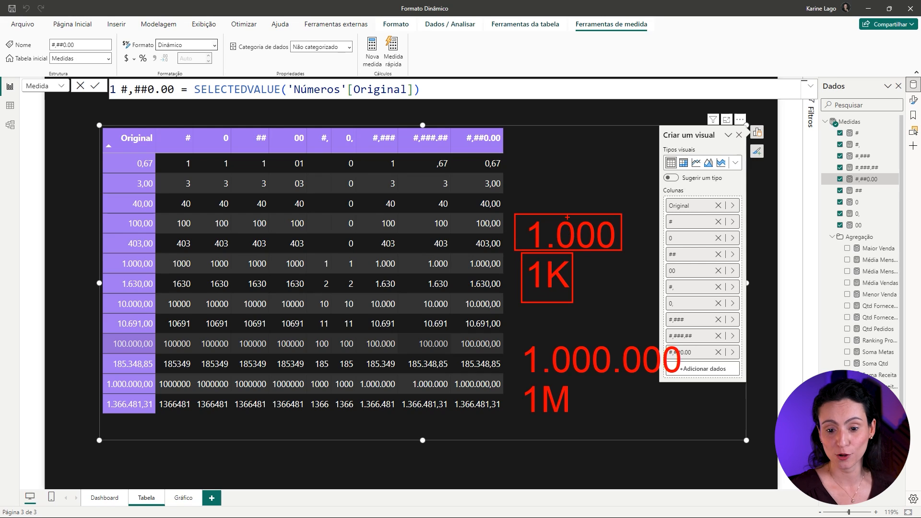
drag(583, 280, 631, 301)
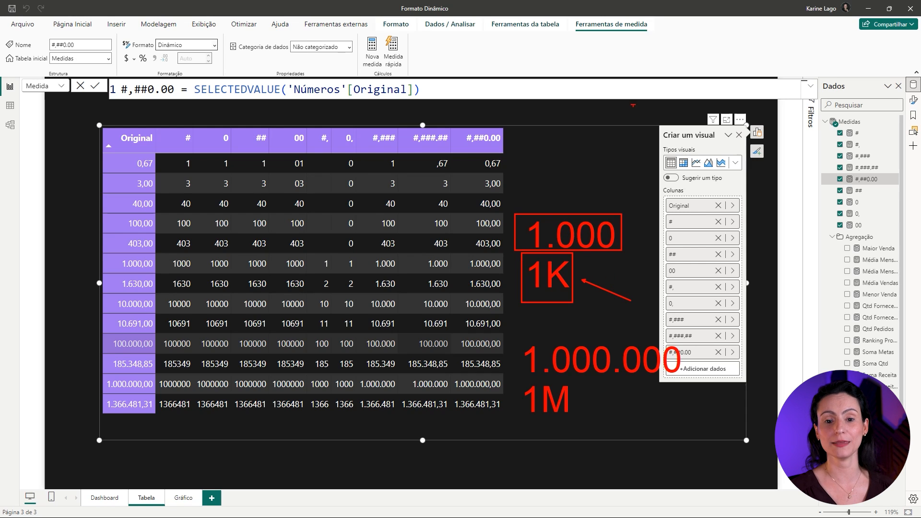
key(Escape)
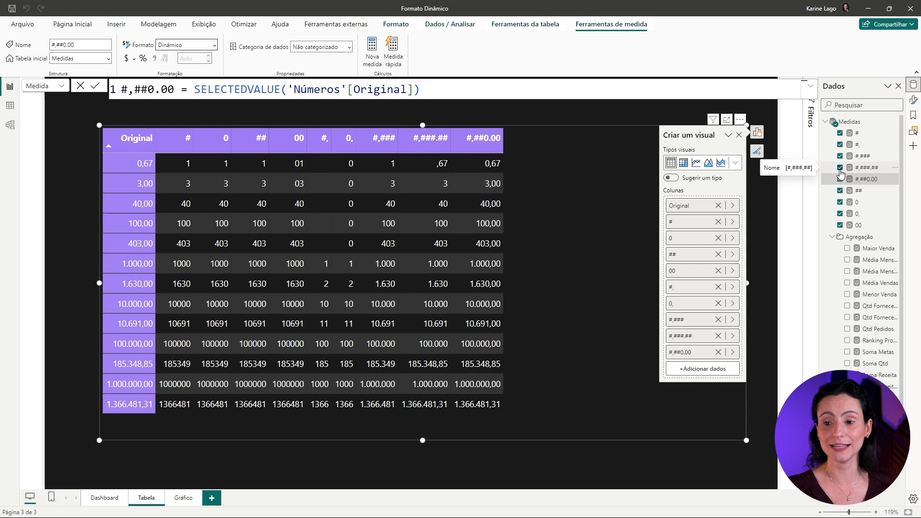
- Create the measure #,##0,. = SELECTEDVALUE('Números'[Original]) in the Medidas table
right_click(847, 124)
click(833, 138)
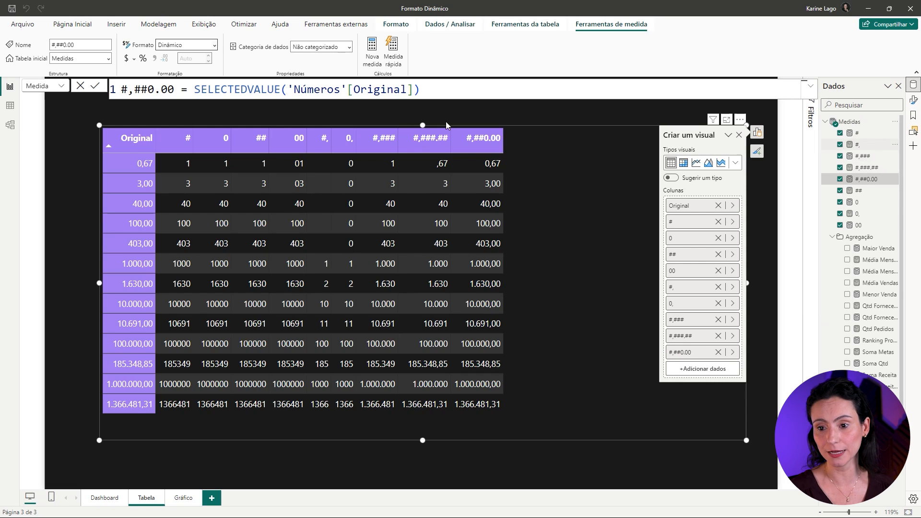
text(# = SELECTEDVALUE('Números'[Original]))
click(79, 89)
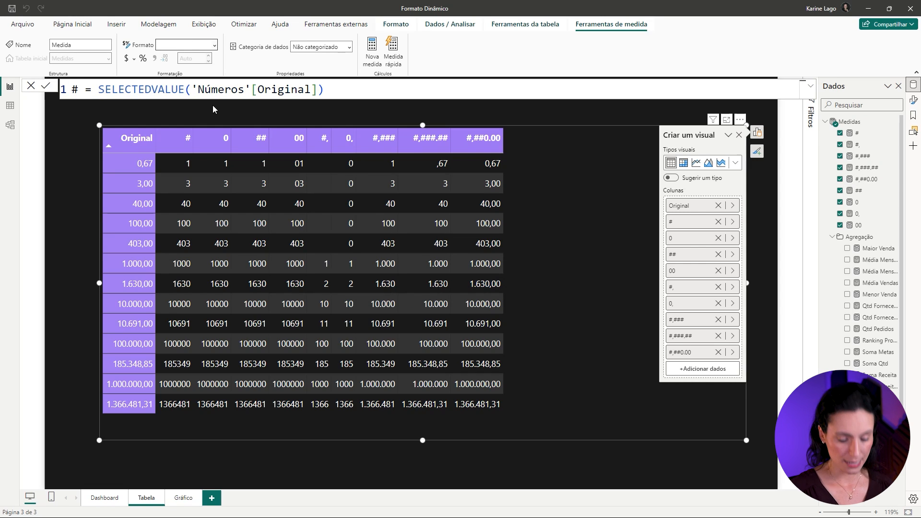
text(,)
text(##0,)
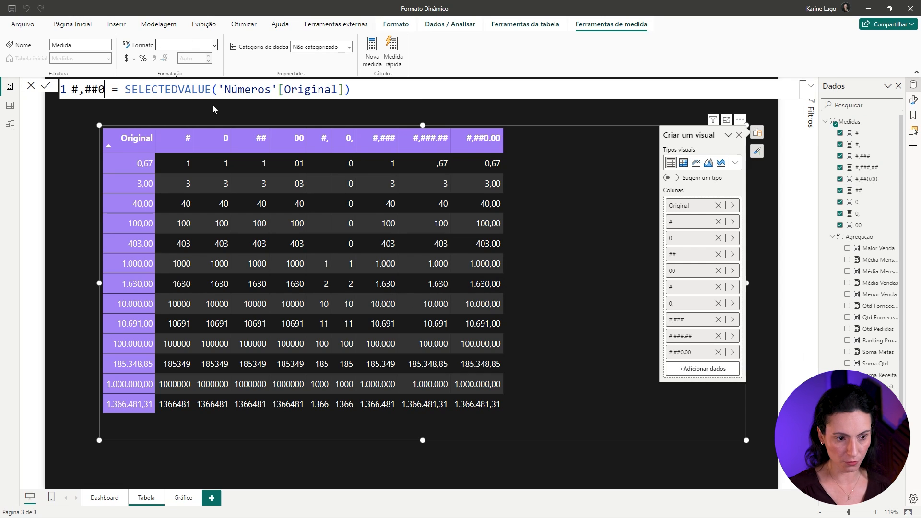
text(.)
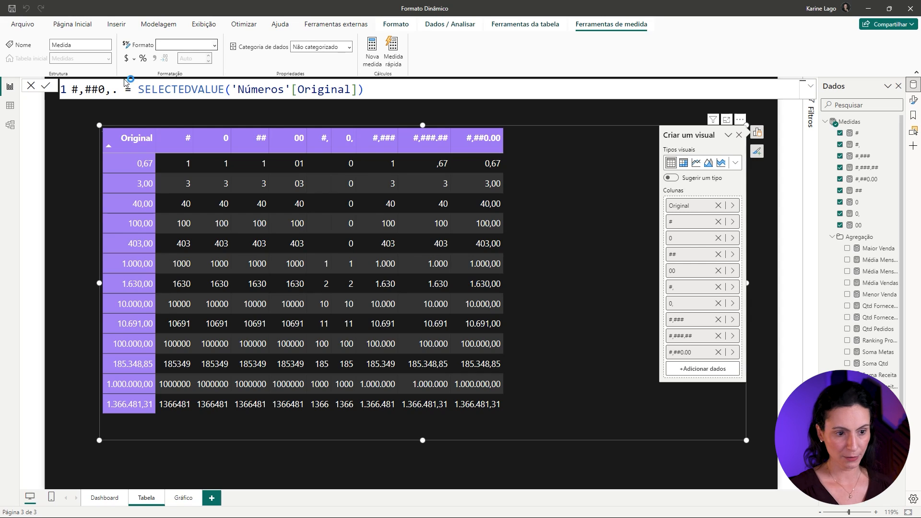
key(Return)
- Give the #,##0,. measure the dynamic format string "#,##0 K" and add it to the table
click(215, 45)
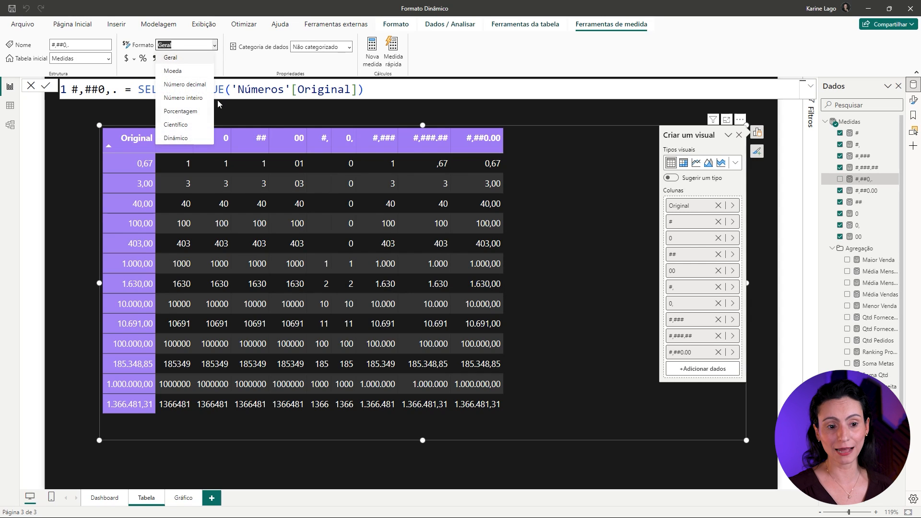
click(195, 135)
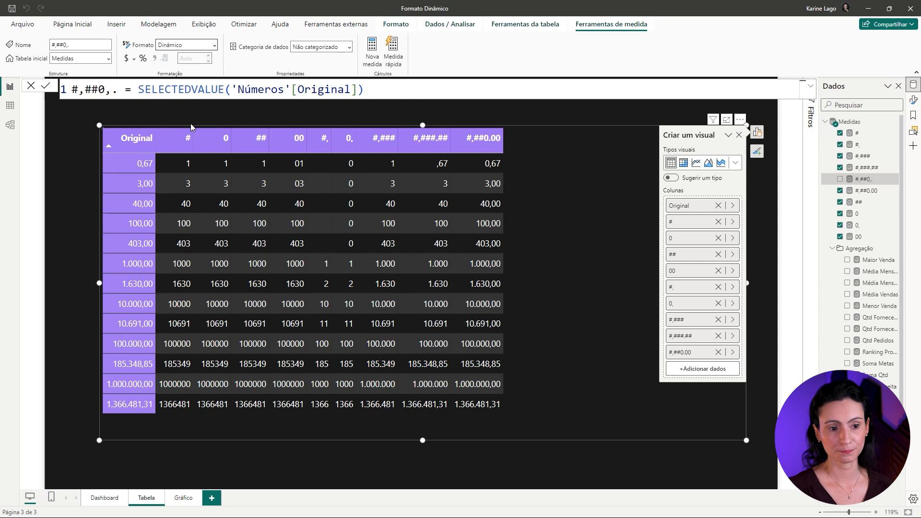
text(#,##)
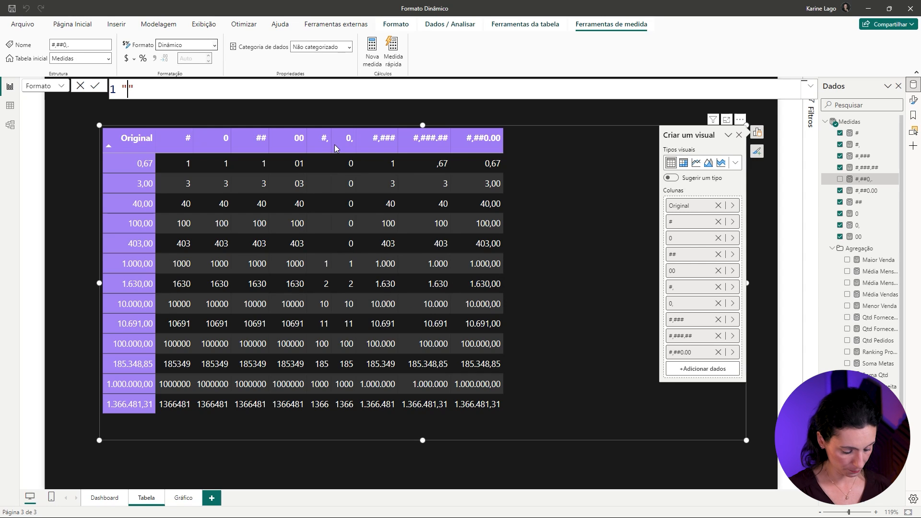
text(0 K)
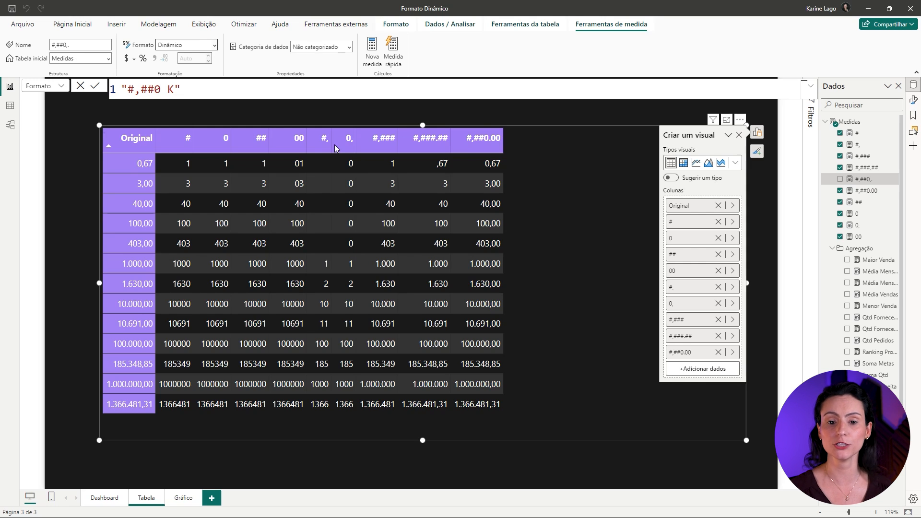
key(Return)
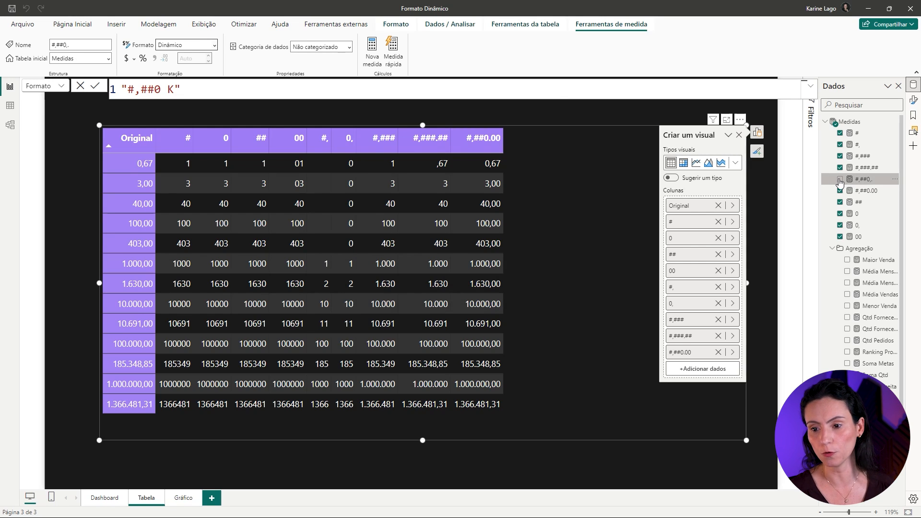
click(840, 180)
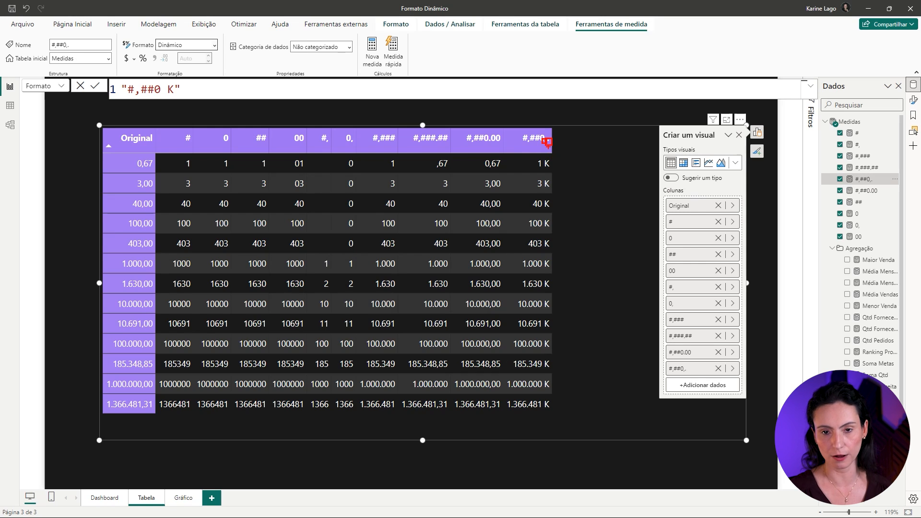
- Annotate the "#,##0 K" format string, its table column and the cells in the 0,67 and 1.000,00 rows, and clear the annotations
mouse_move(124, 81)
mouse_down()
mouse_move(178, 100)
mouse_move(170, 117)
mouse_up()
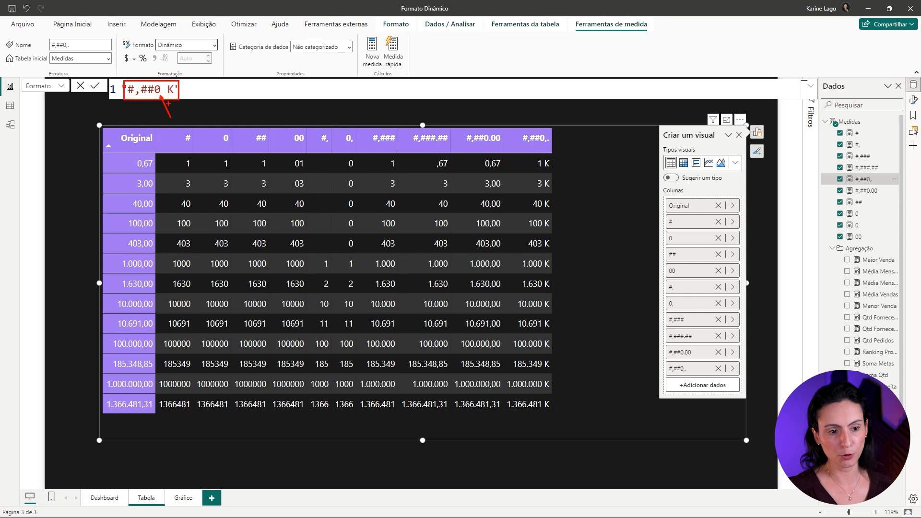
key(e)
drag(563, 155, 503, 419)
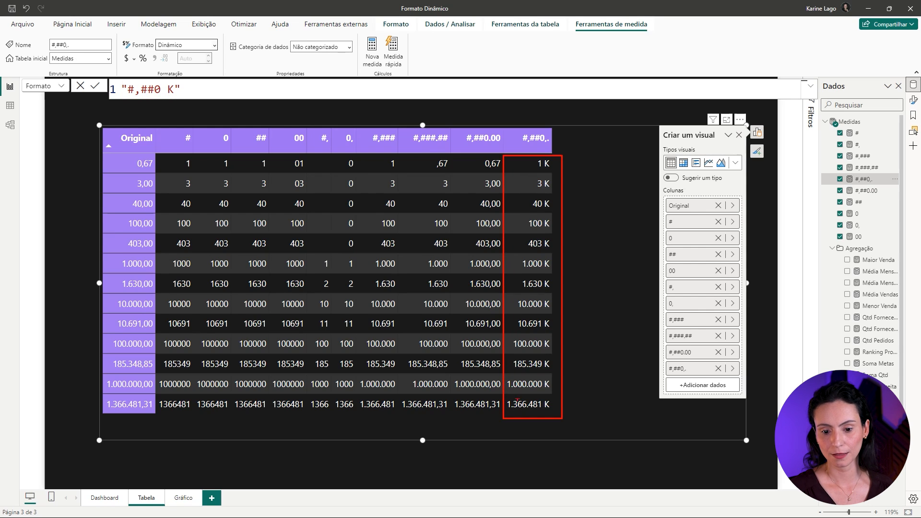
key(e)
drag(562, 154, 528, 171)
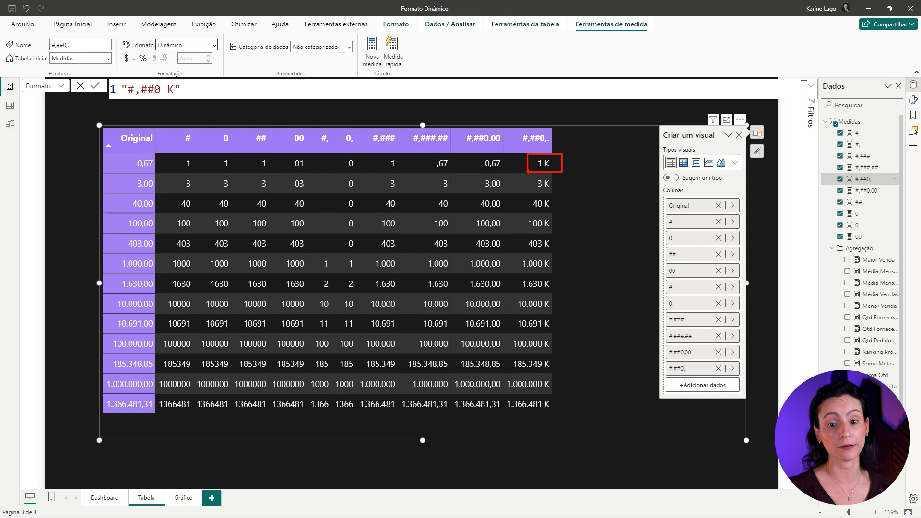
key(e)
drag(193, 254, 165, 272)
drag(559, 257, 518, 274)
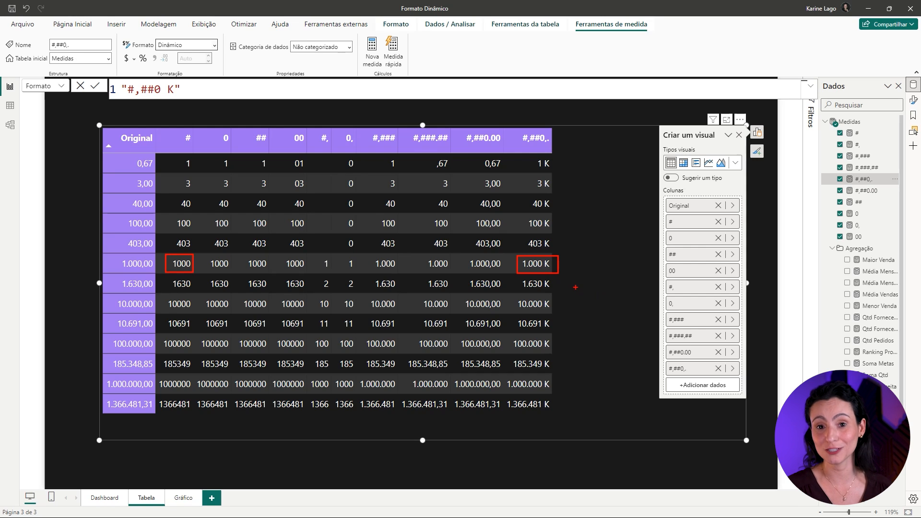
key(Escape)
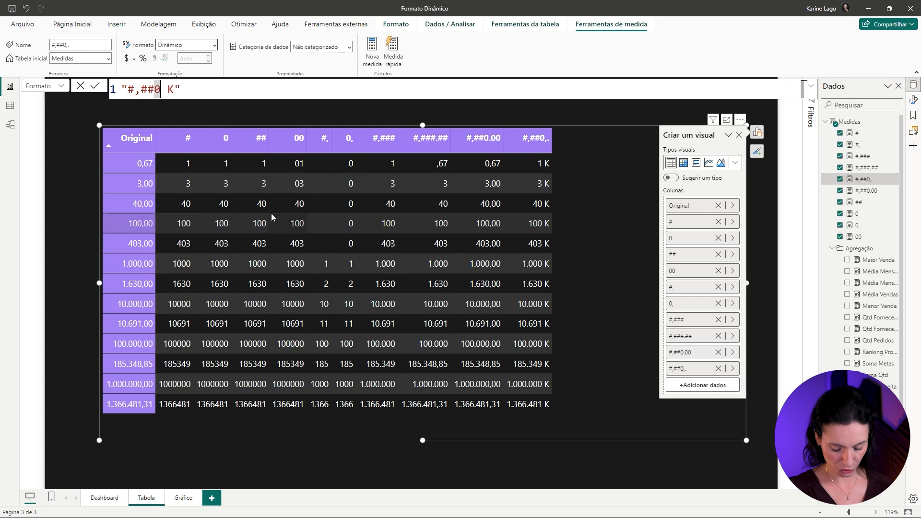
- Change the #,##0,. measure's dynamic format string to "#,##0,. K"
text(,)
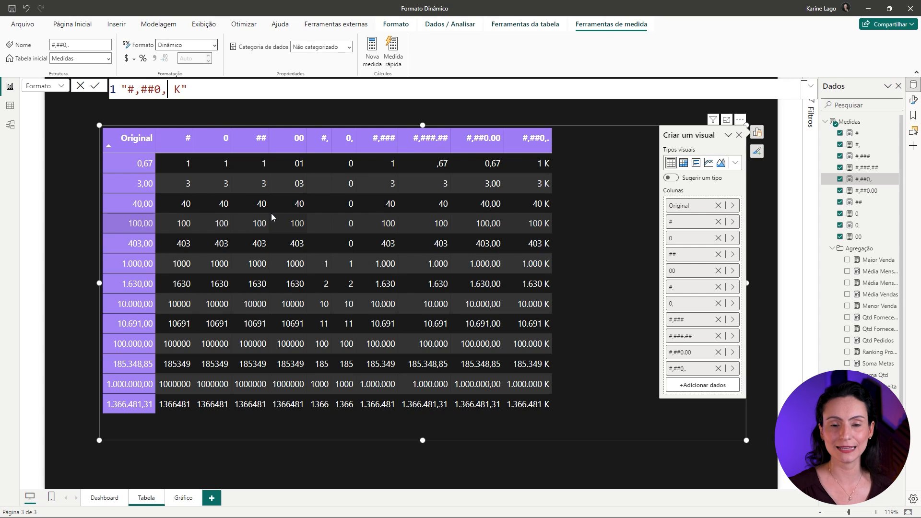
key(Return)
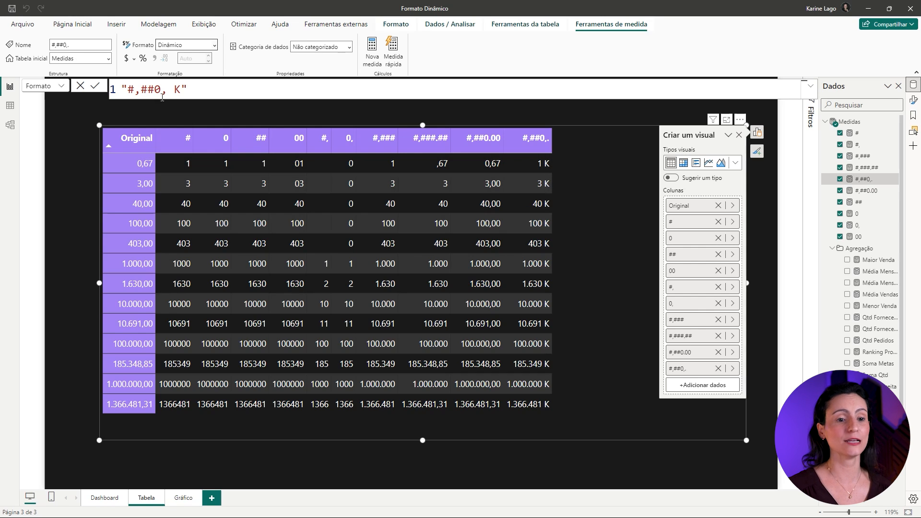
click(167, 91)
text(.)
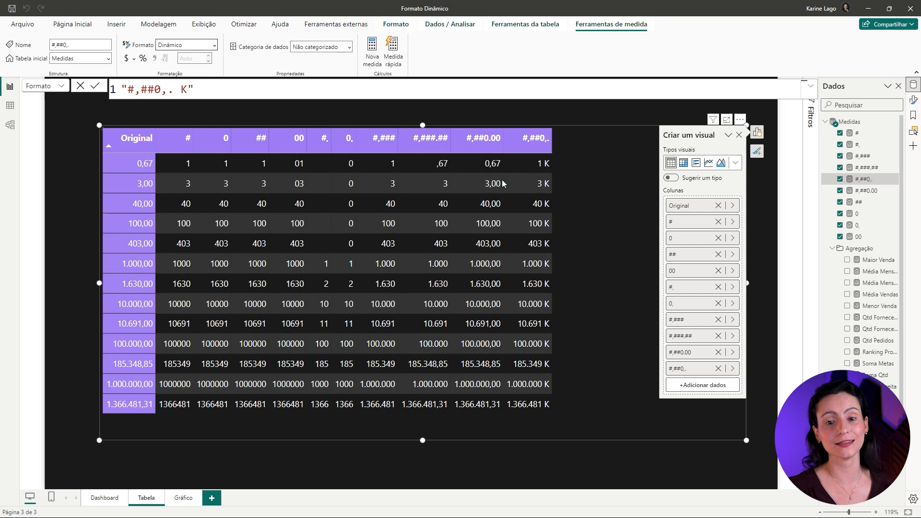
key(Return)
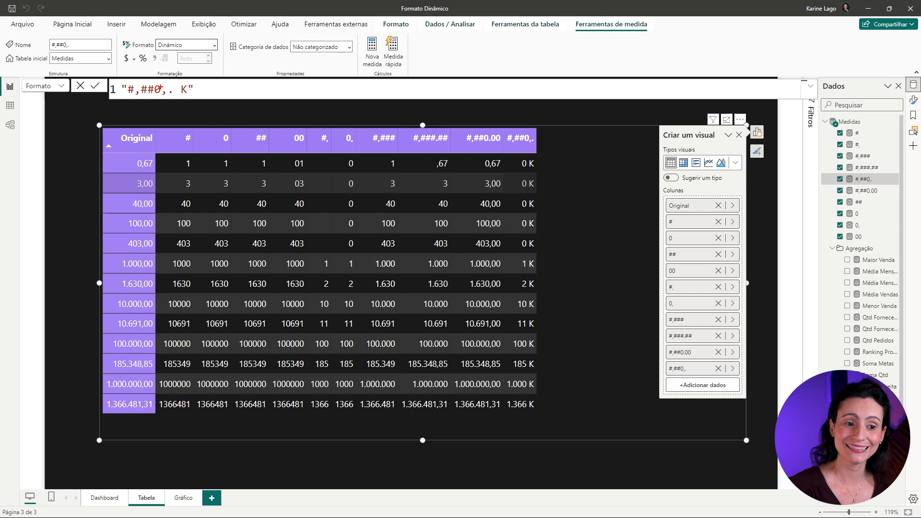
- Box the #,##0 part, the comma after it and the K suffix in the format string, and erase the marks
drag(126, 81, 162, 99)
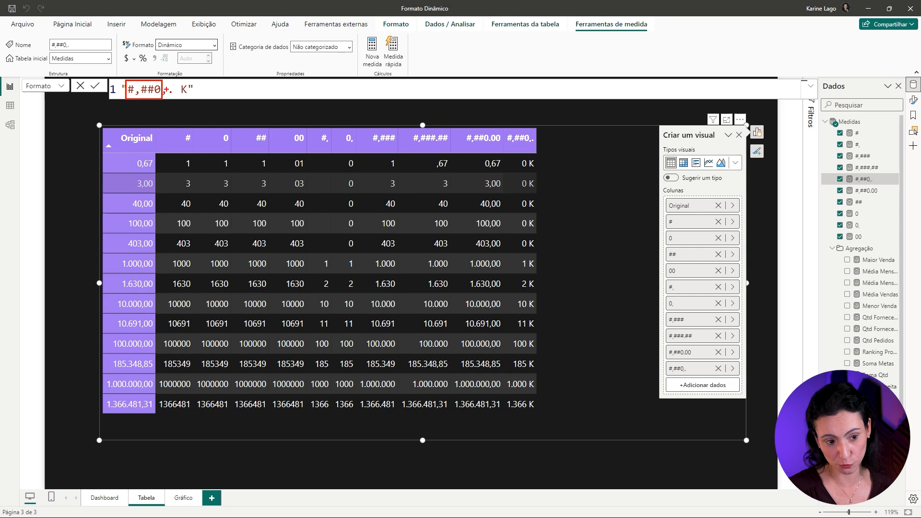
drag(175, 89, 166, 96)
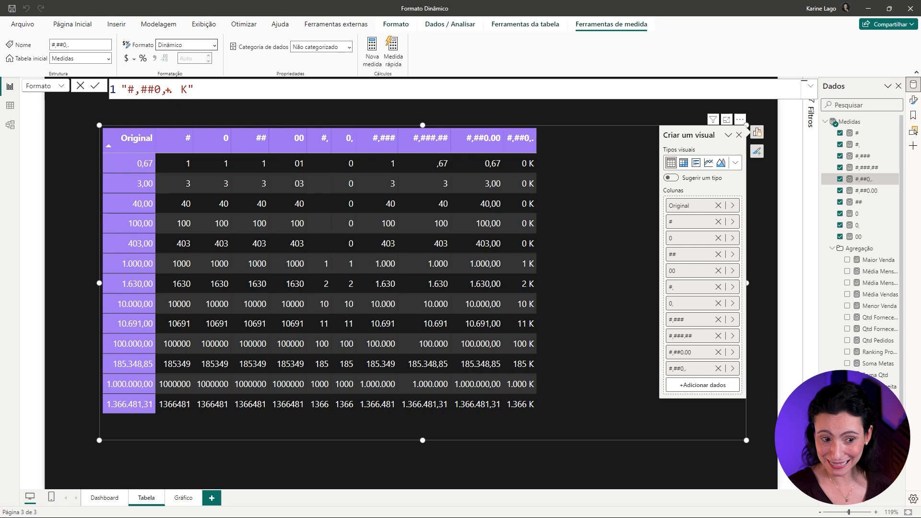
drag(169, 89, 159, 98)
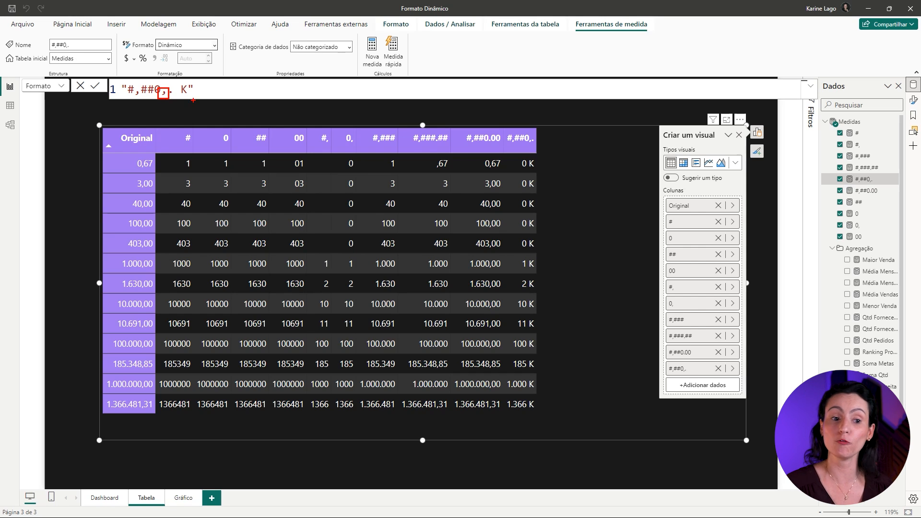
drag(175, 81, 189, 103)
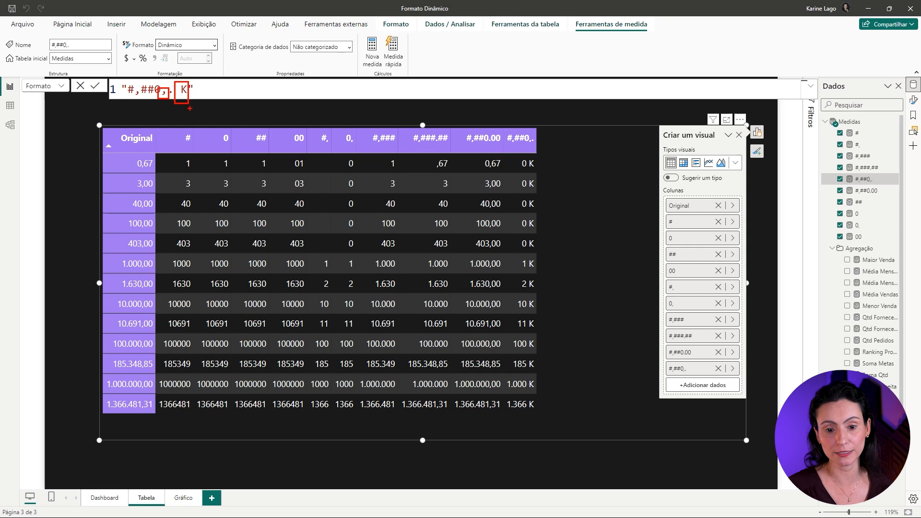
key(e)
- Box the #,##0,. column's cells in the 1.000,00 and 0,67 rows, and clear the annotations
drag(518, 254, 540, 275)
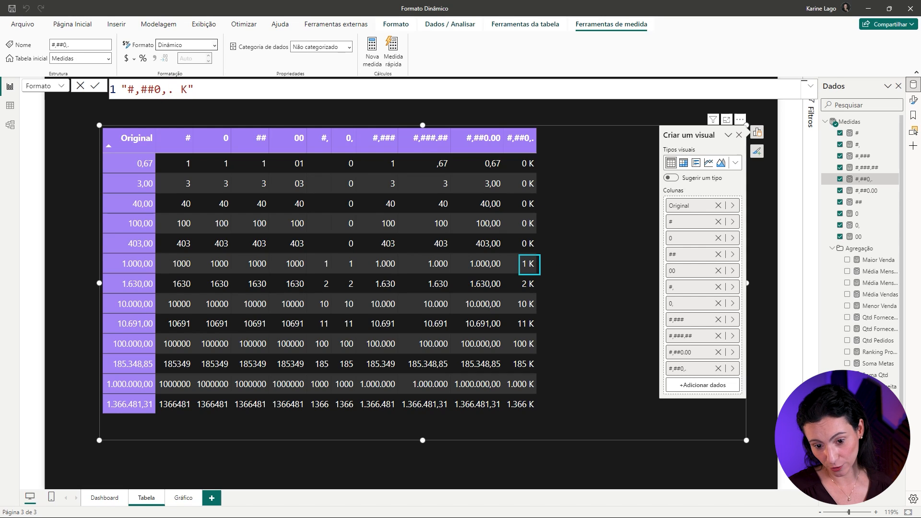
drag(200, 256, 170, 272)
key(ctrl+z)
key(ctrl+z)
drag(520, 155, 541, 170)
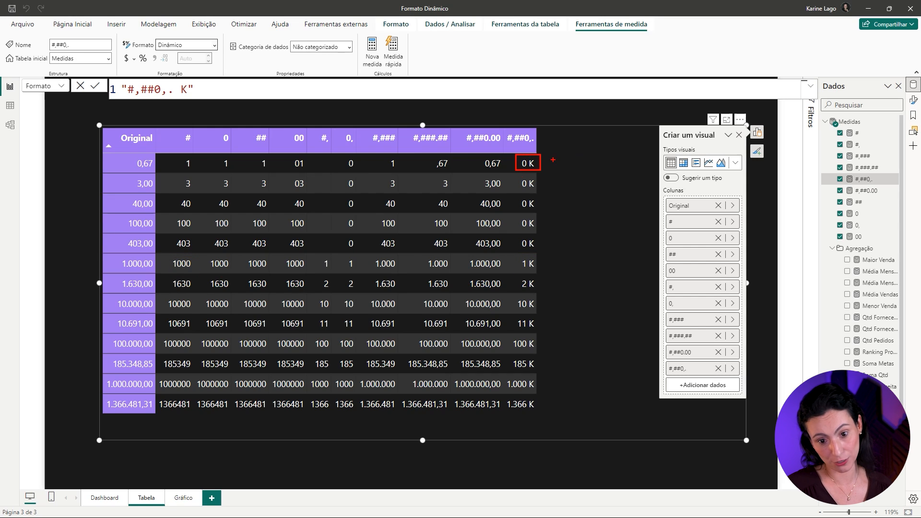
key(Escape)
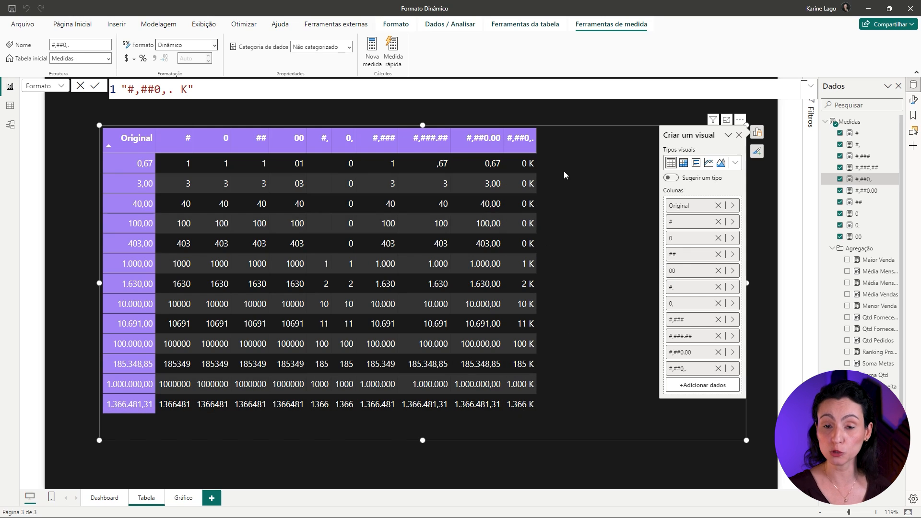
- Highlight the comma right after the 0 in the "#,##0,. K" format string
drag(167, 91, 163, 91)
click(168, 91)
click(167, 90)
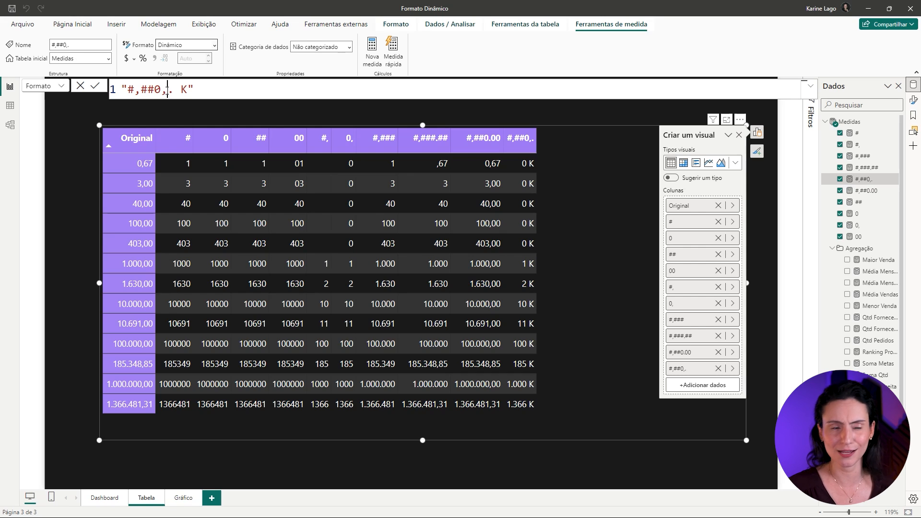
drag(167, 91, 162, 91)
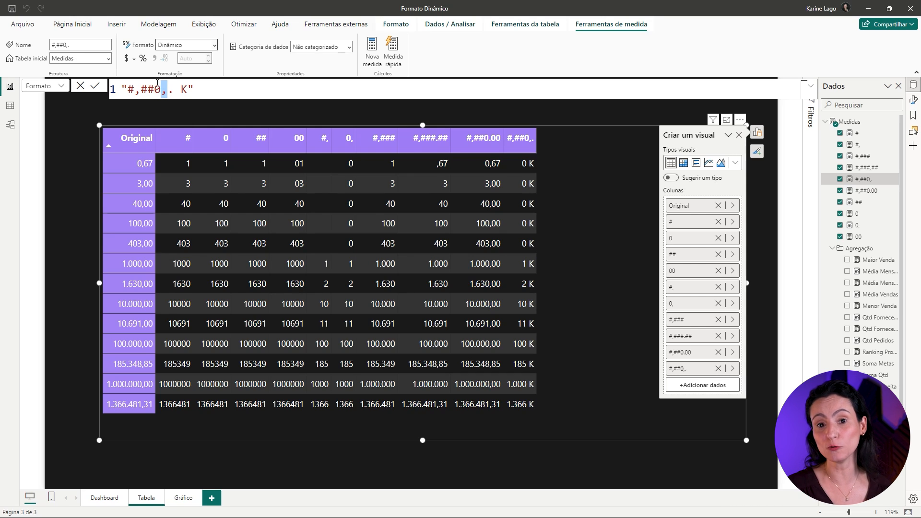
- Create the measure #,##0,,.00 = SELECTEDVALUE('Números'[Original]) in the Medidas table
right_click(857, 124)
click(837, 142)
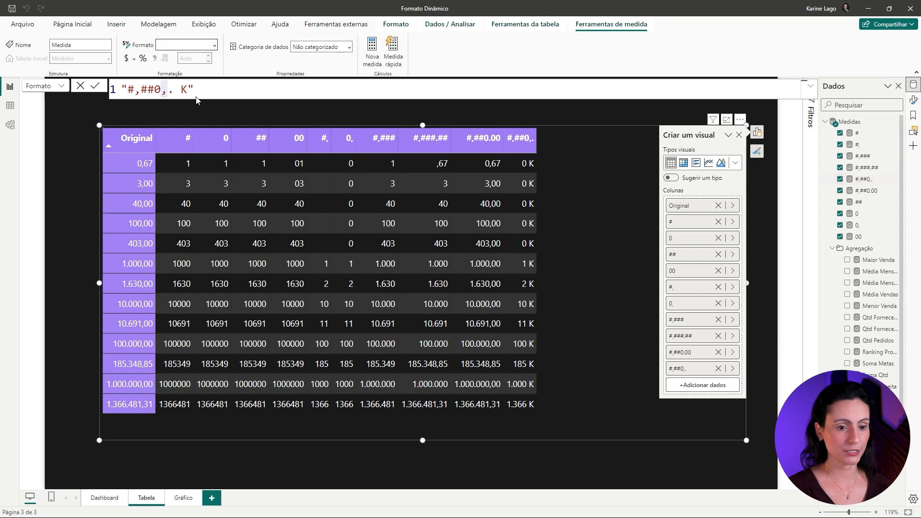
text(# = SELECTEDVALUE('Números'[Original]))
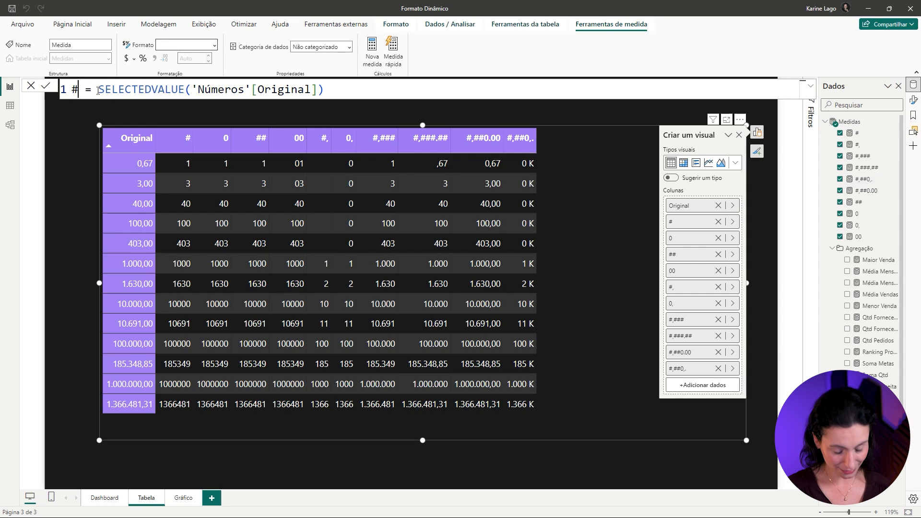
text(,)
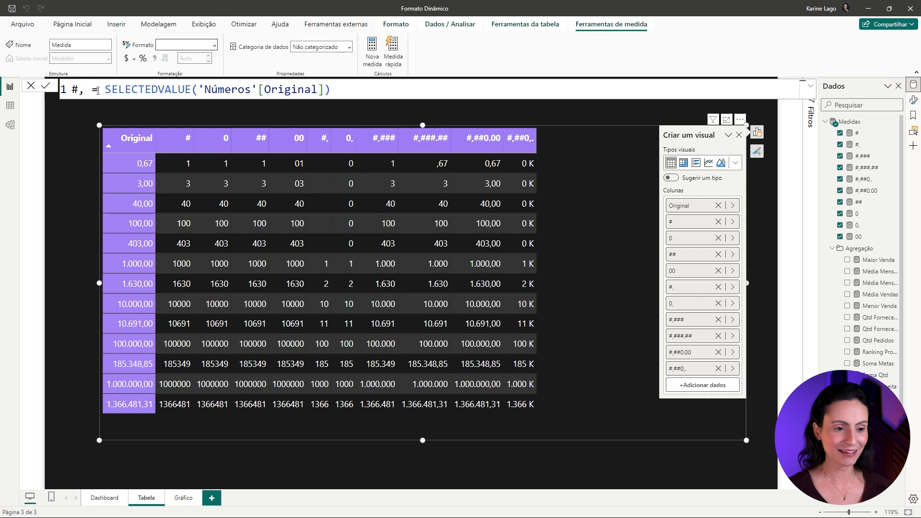
text(##0)
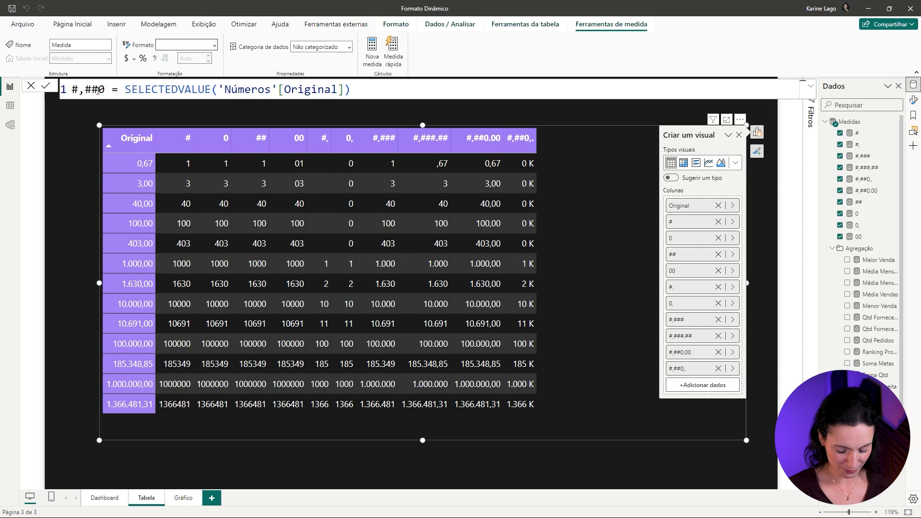
text(,)
text(,.)
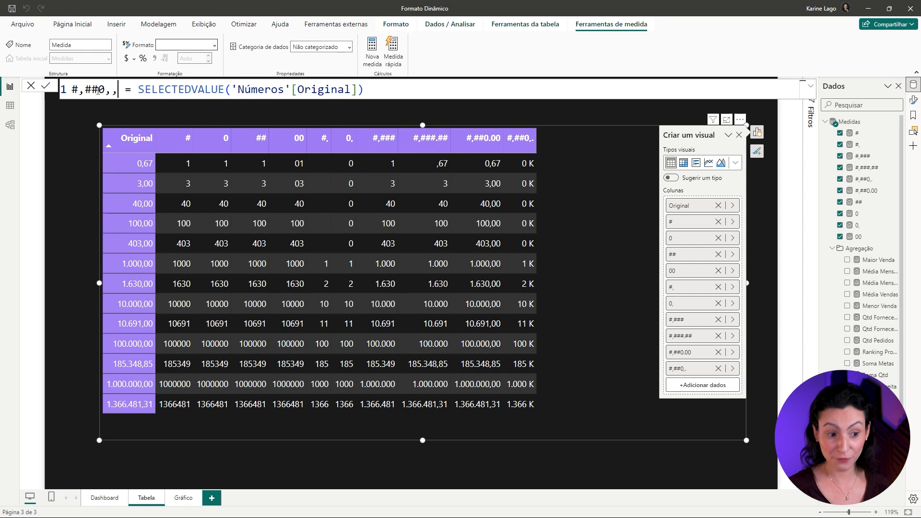
text(00)
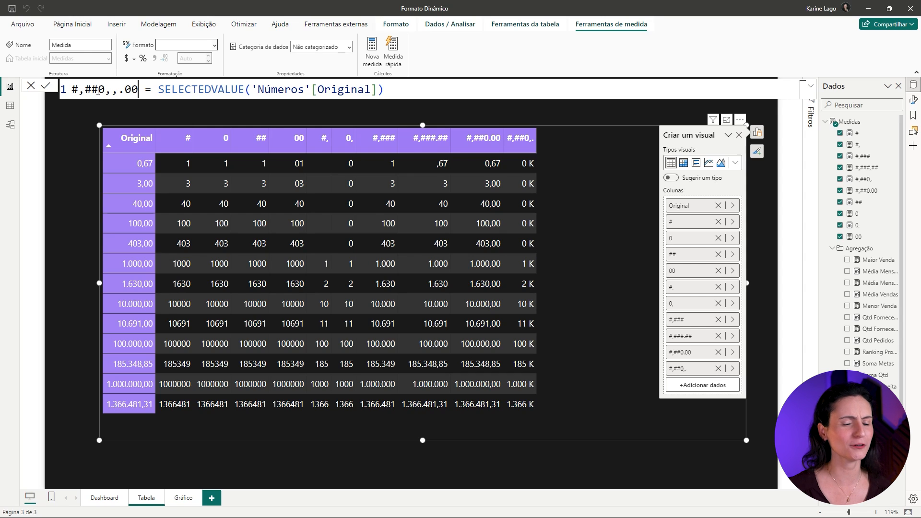
key(Return)
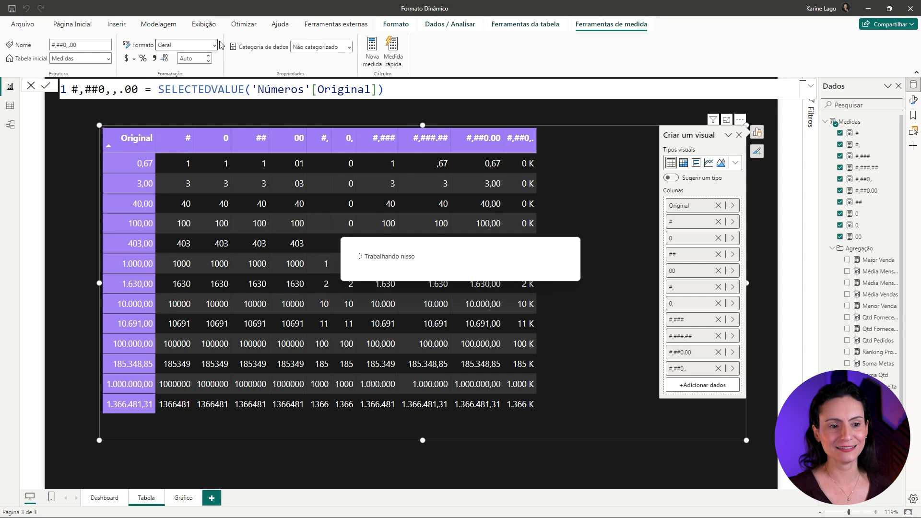
- Give the #,##0,,.00 measure the dynamic format string "#,##0,,.00 M" and add the measure to the table
click(215, 45)
click(186, 141)
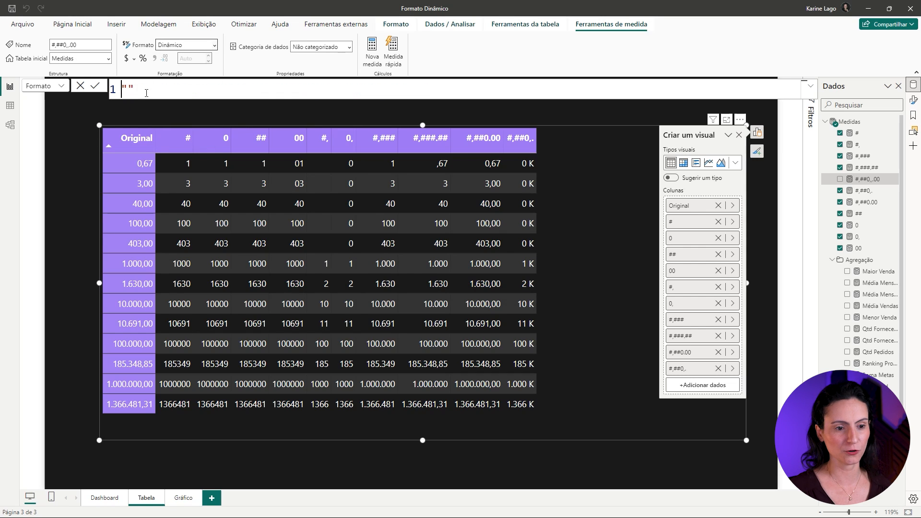
text(#,)
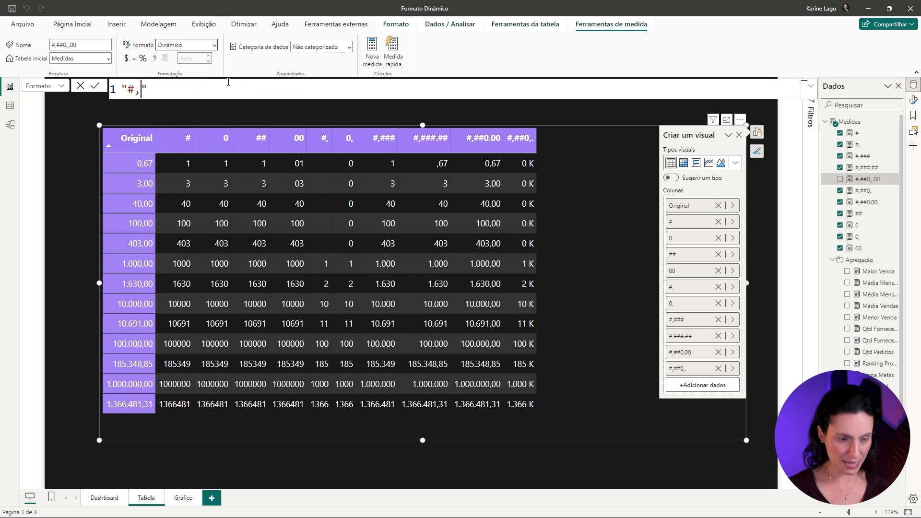
text(##0,)
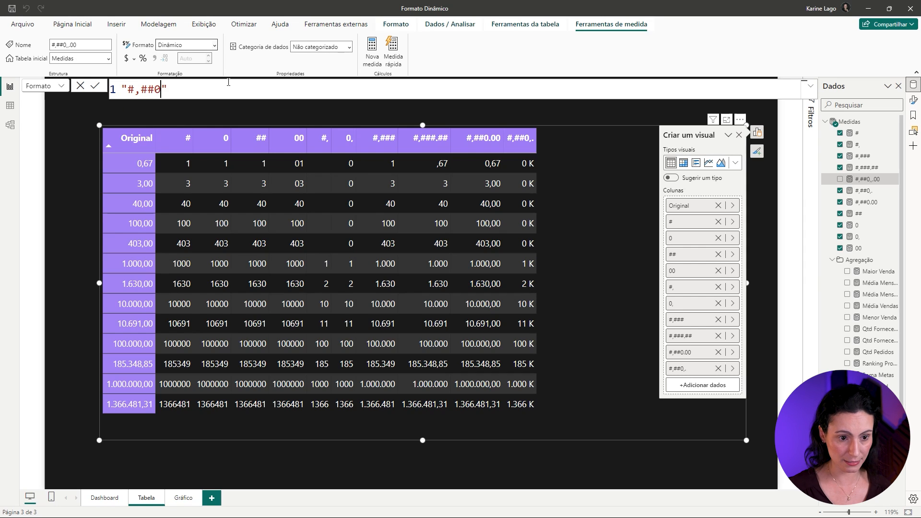
text(,.00)
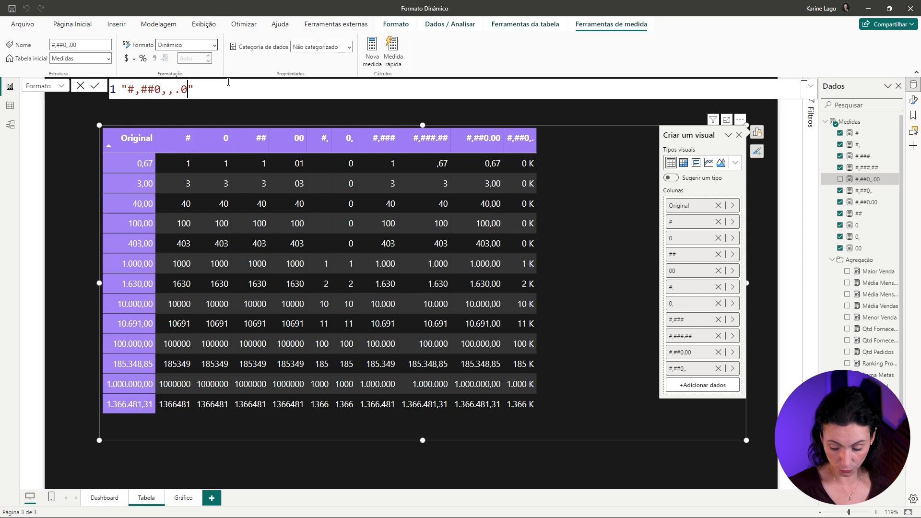
text( M)
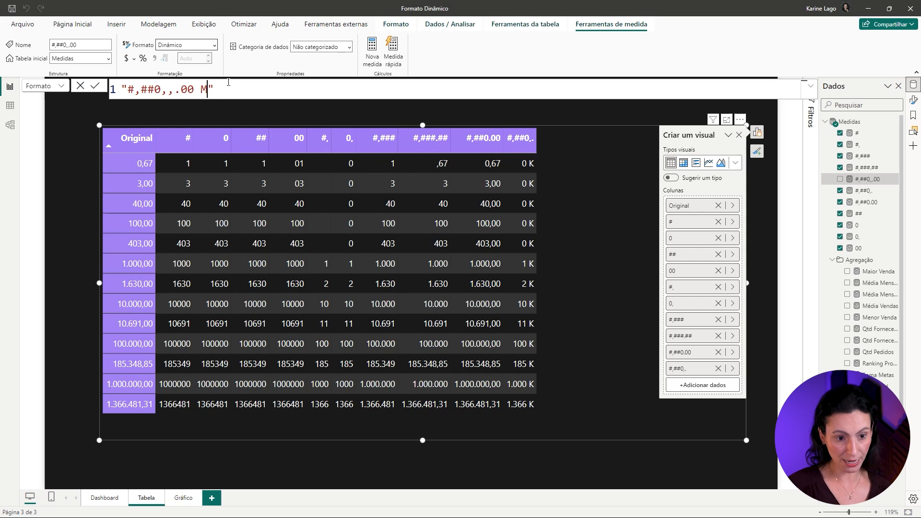
key(Return)
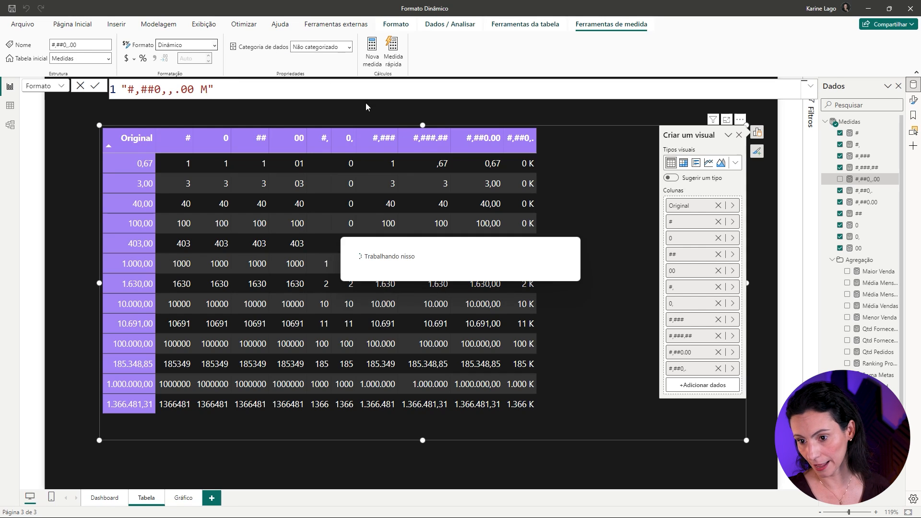
click(840, 179)
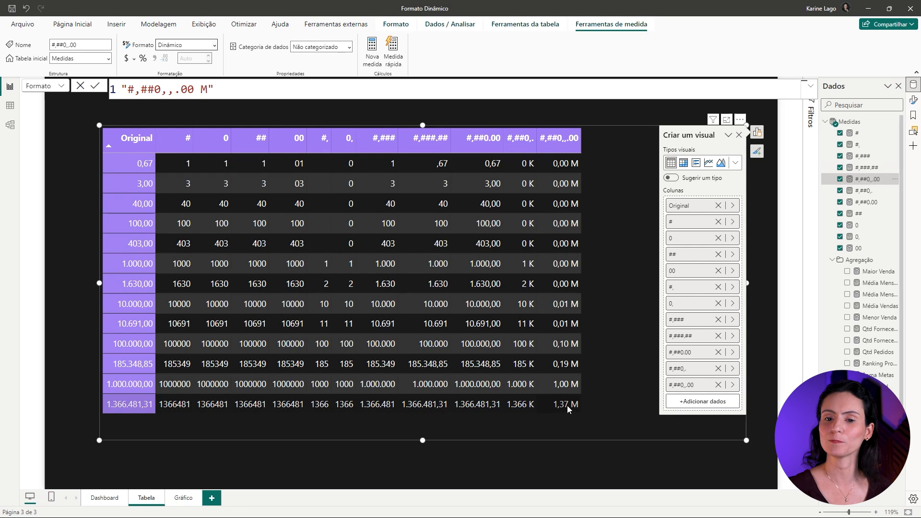
- Box the #,##0,,.00 column's cells in the 0,67 and 1.366.481,31 rows, undoing the stray arrow and the last boxes
click(550, 157)
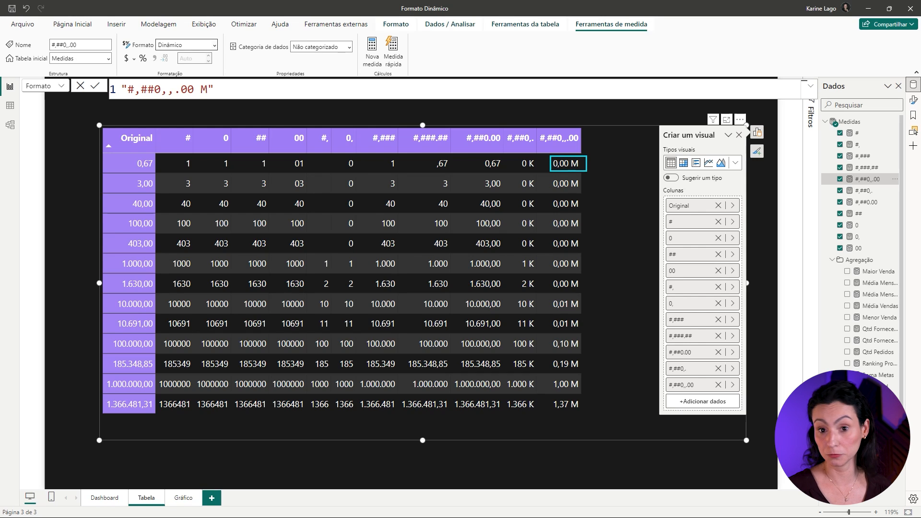
mouse_move(550, 156)
mouse_down()
mouse_move(586, 170)
mouse_move(570, 187)
mouse_move(576, 199)
mouse_up()
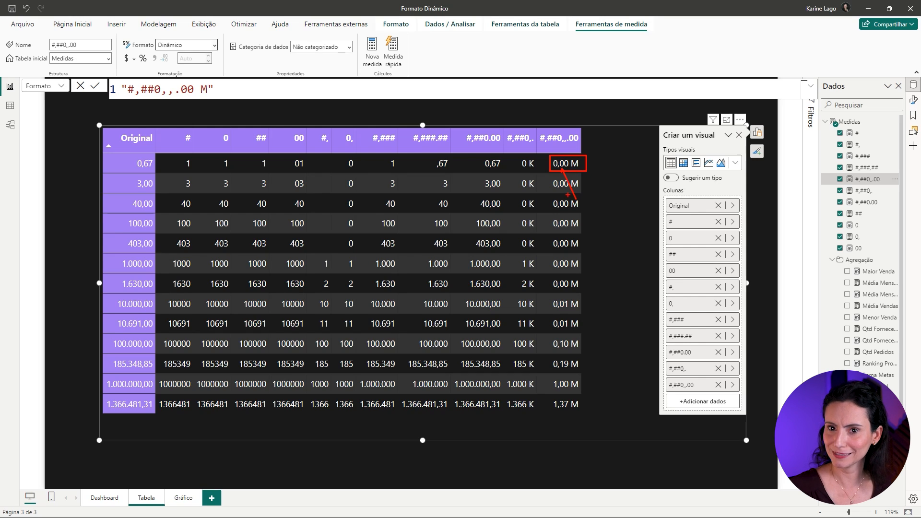
key(ctrl+z)
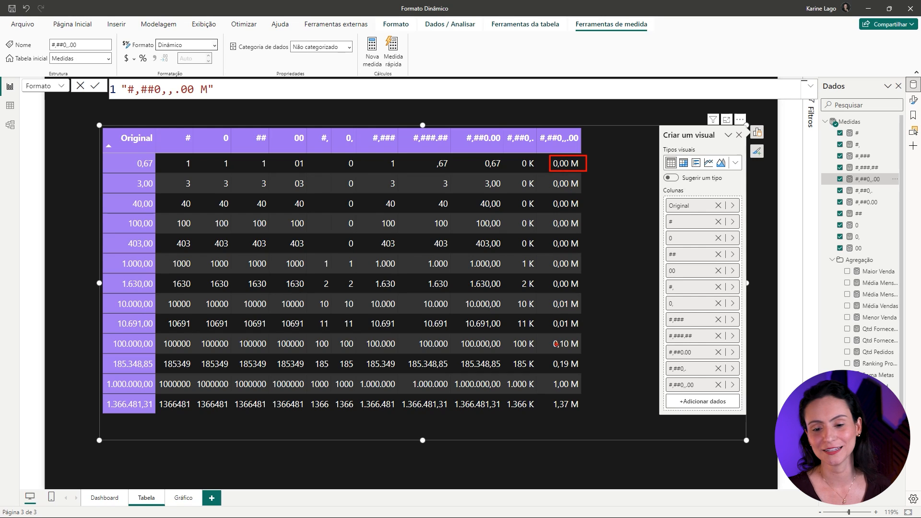
drag(548, 395, 581, 414)
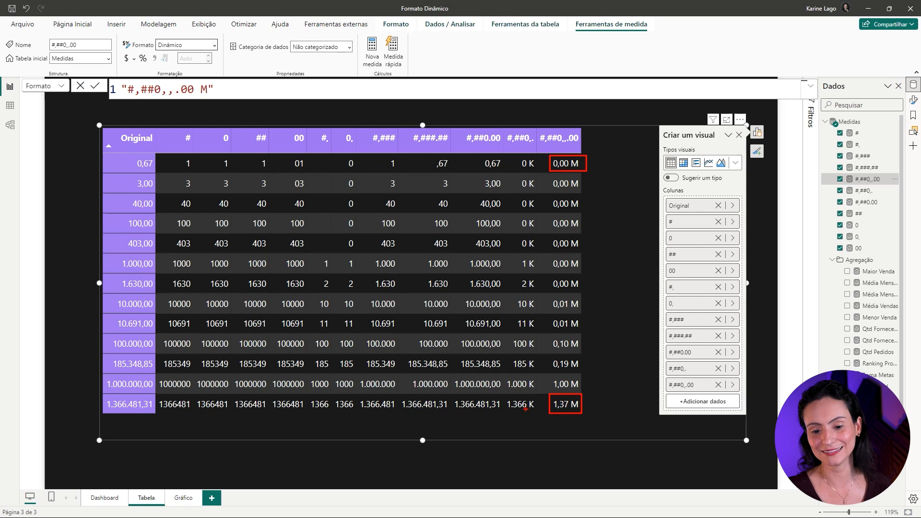
drag(514, 396, 534, 396)
key(ctrl+z)
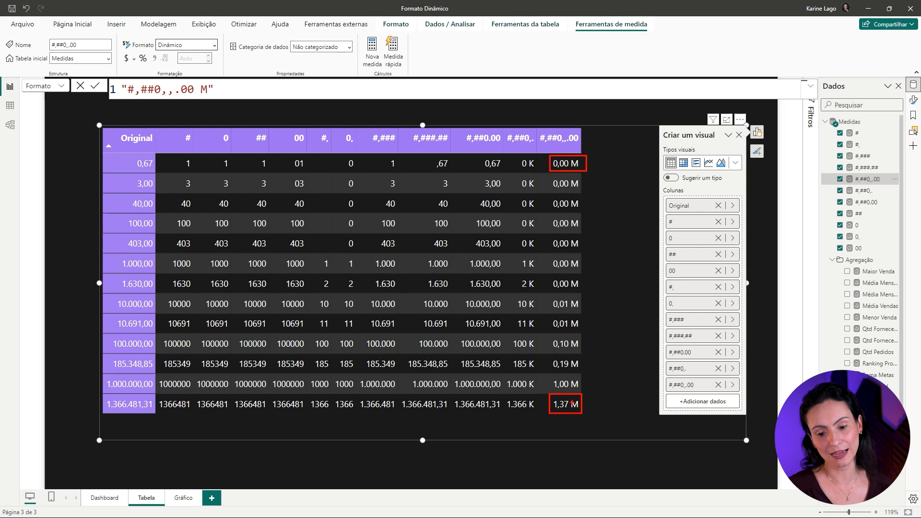
key(ctrl+z)
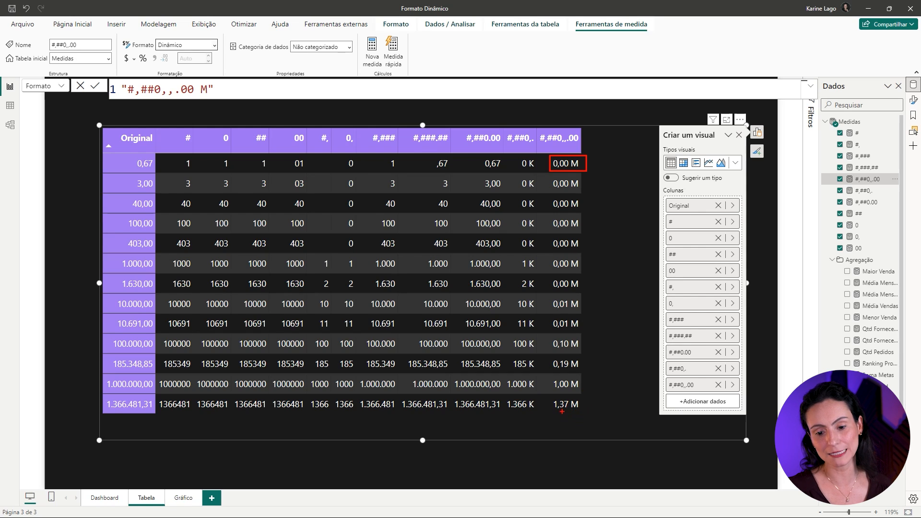
- Point an arrow at the #,##0,,.00 value for 1.366.481,31, box the .00 in the format string, and clear the annotations
drag(557, 453, 562, 411)
drag(173, 80, 202, 98)
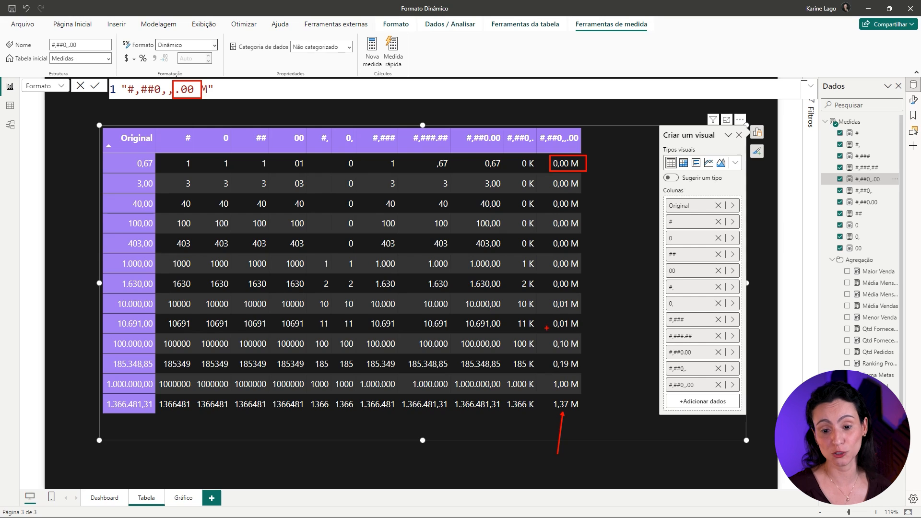
key(Escape)
- Change the measure's dynamic format string to "#,##0,,.## M" so the two decimals are optional
drag(194, 89, 181, 89)
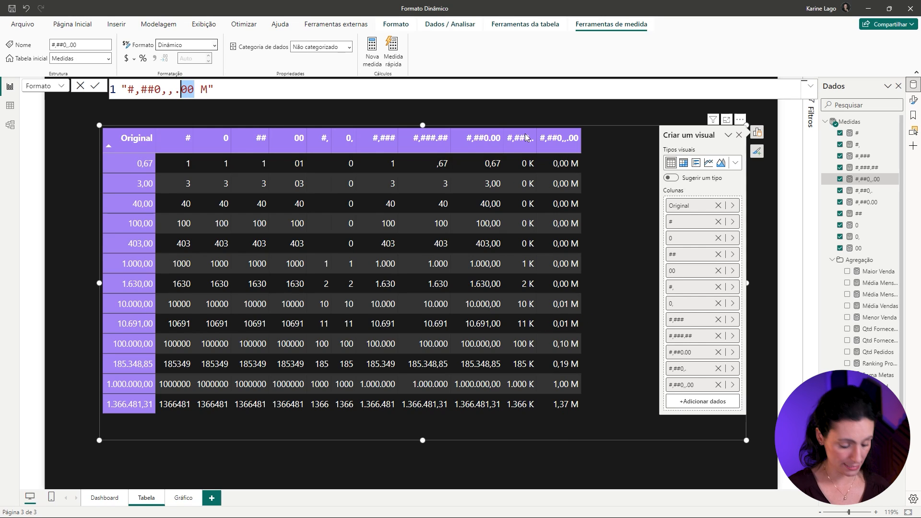
text(##)
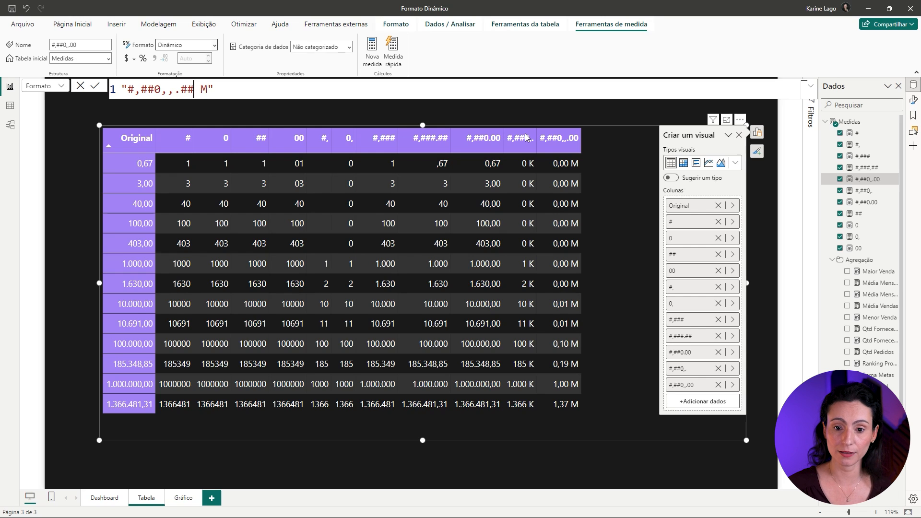
key(Return)
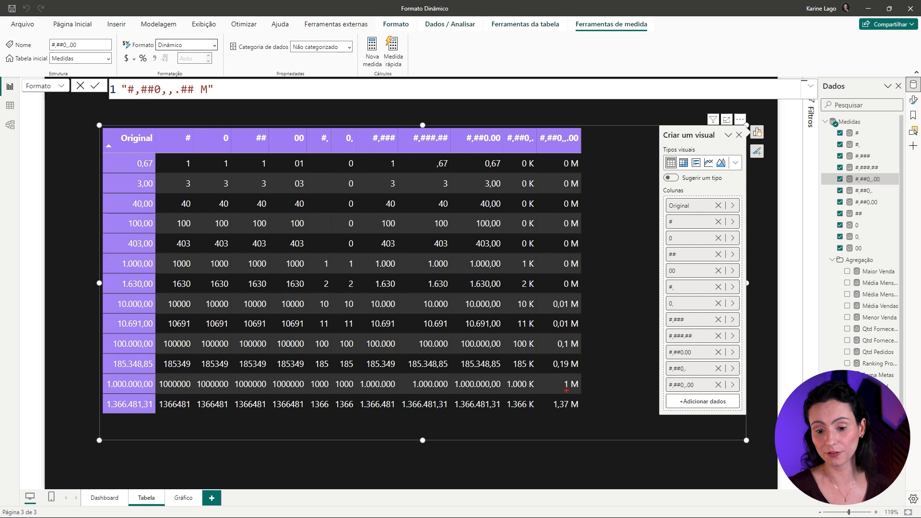
- Box the million-scaled values for the 1.366.481,31, 185.348,85 and 1.000.000,00 rows and those from 0,67 to 1.630,00
drag(572, 396, 555, 414)
mouse_move(572, 356)
mouse_down()
mouse_move(553, 371)
mouse_move(552, 394)
mouse_up()
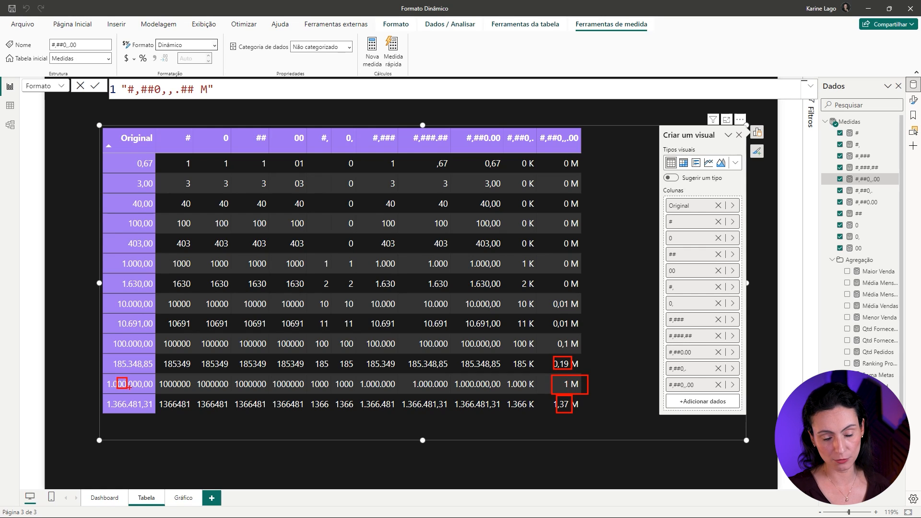
mouse_move(558, 153)
mouse_down()
mouse_move(567, 157)
mouse_move(571, 291)
mouse_up()
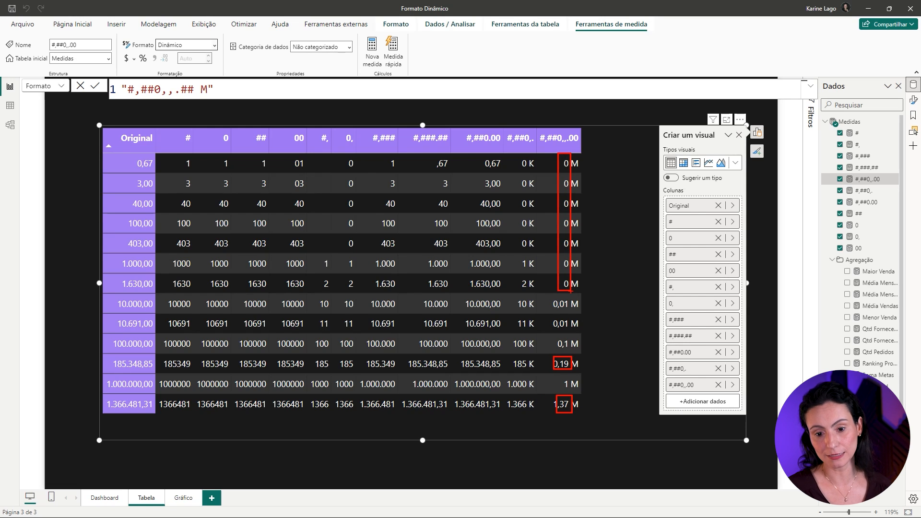
- Try three decimals in the measure's format string, first optional as "#,##0,,.### M" and again fixed as "#,##0,,.000 M"
click(195, 90)
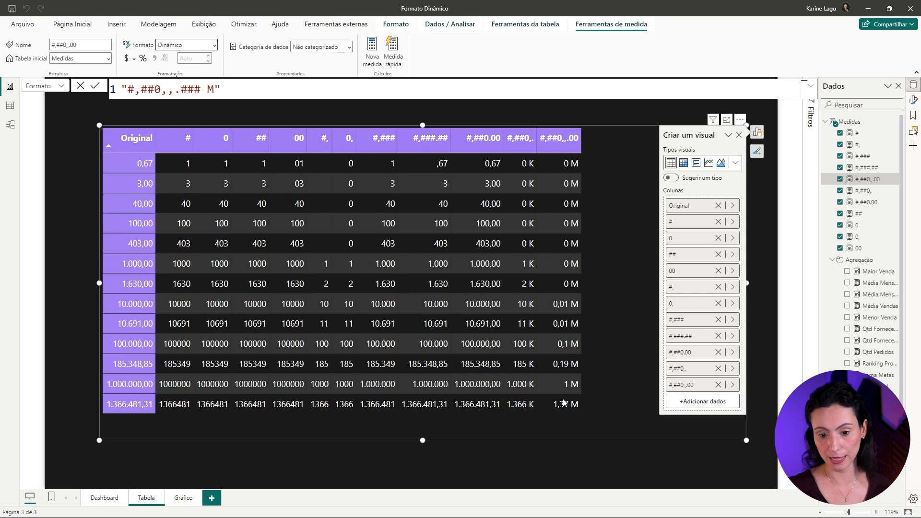
key(Return)
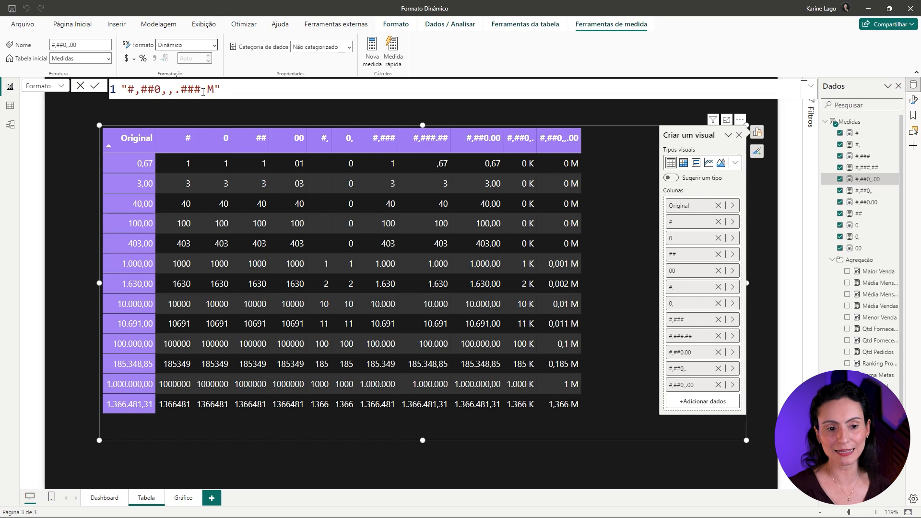
drag(201, 90, 185, 92)
text(000)
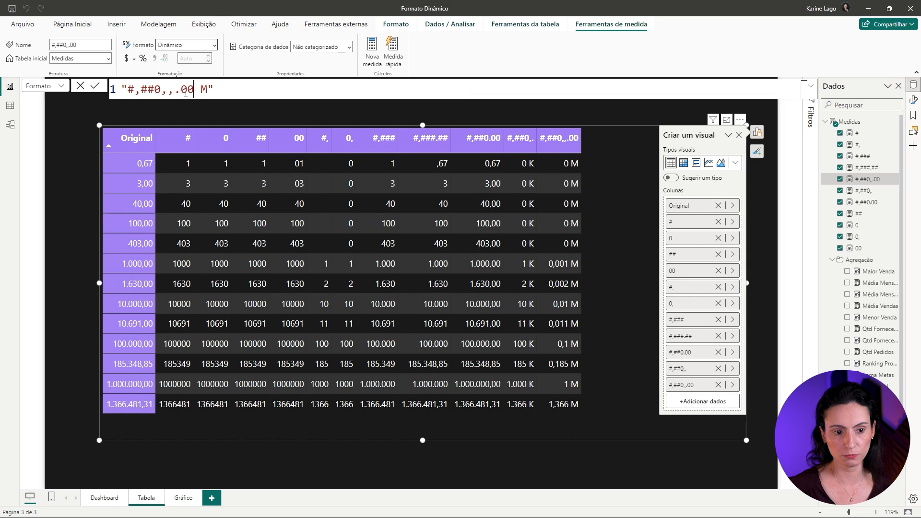
key(Return)
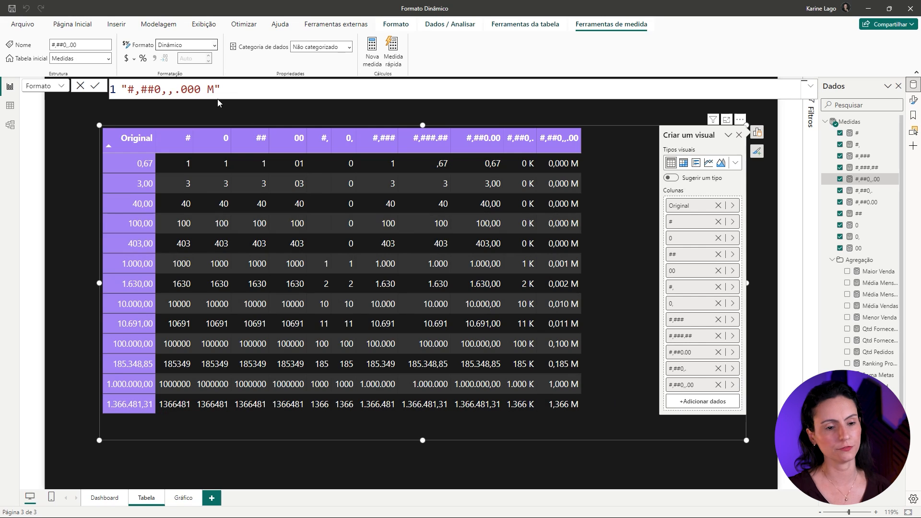
- Return the measure's format string to two optional decimals, "#,##0,,.## M"
drag(201, 89, 181, 89)
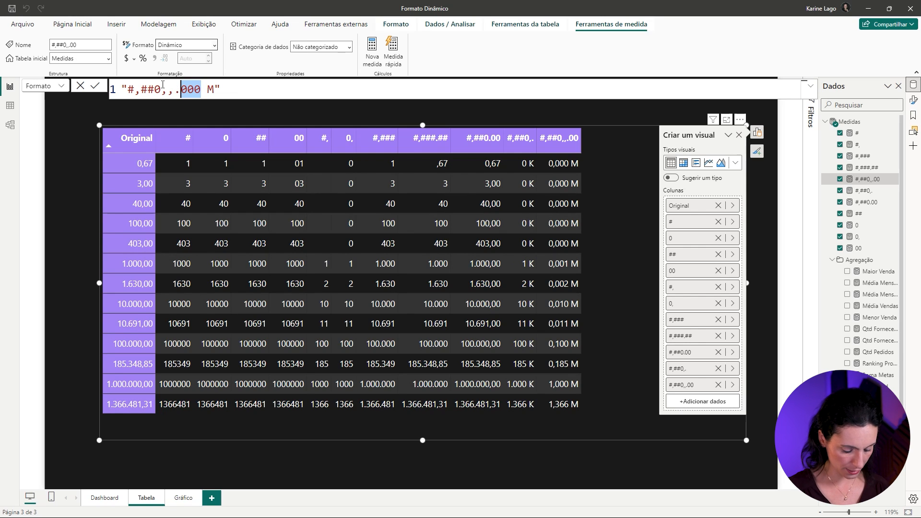
text(##)
key(Return)
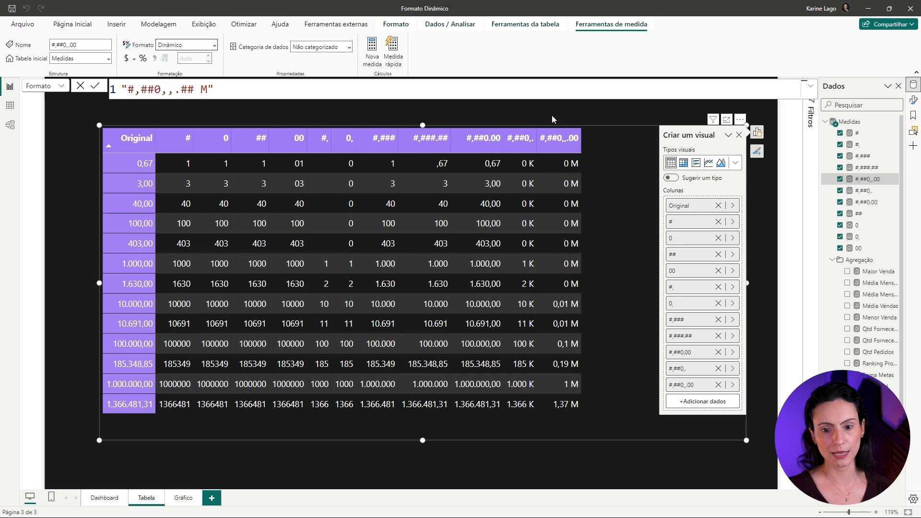
- Rename the #,##0,,.00 measure to #,##0,,.## M in its formula and deselect the table
click(866, 191)
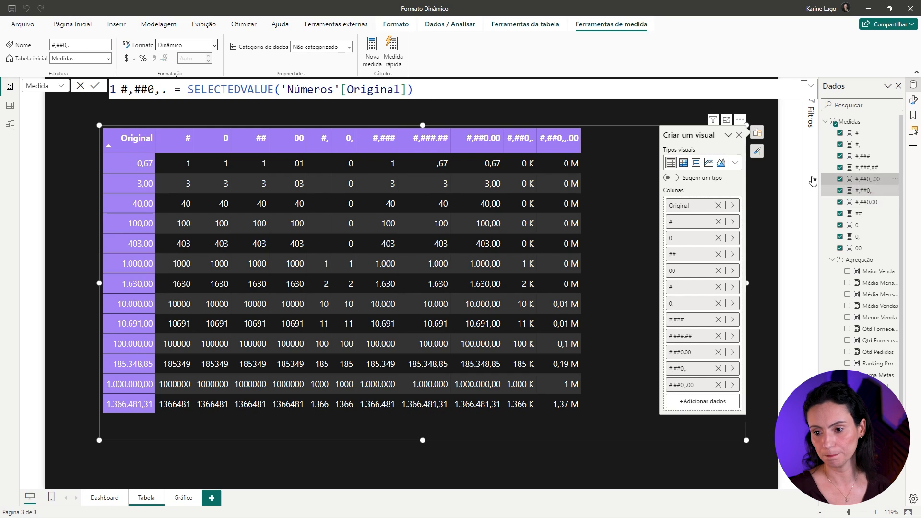
click(866, 179)
double_click(182, 89)
text(##)
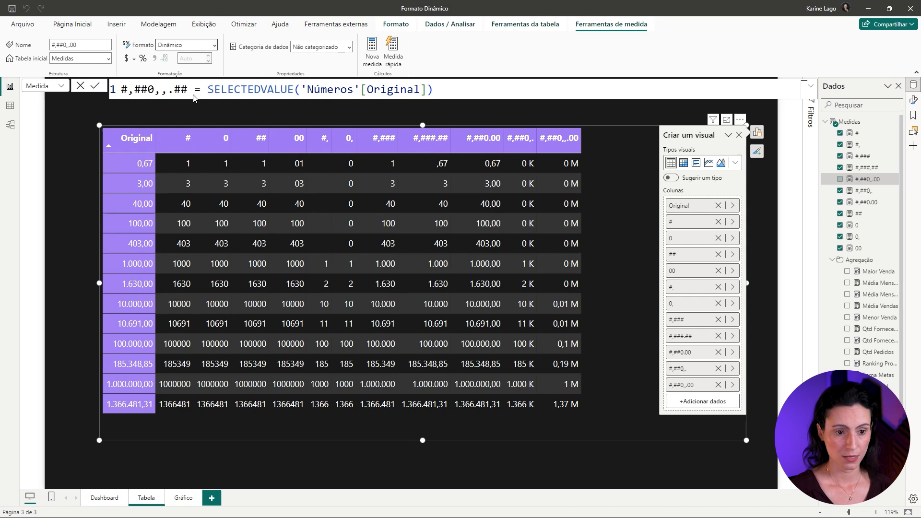
click(188, 89)
text(M)
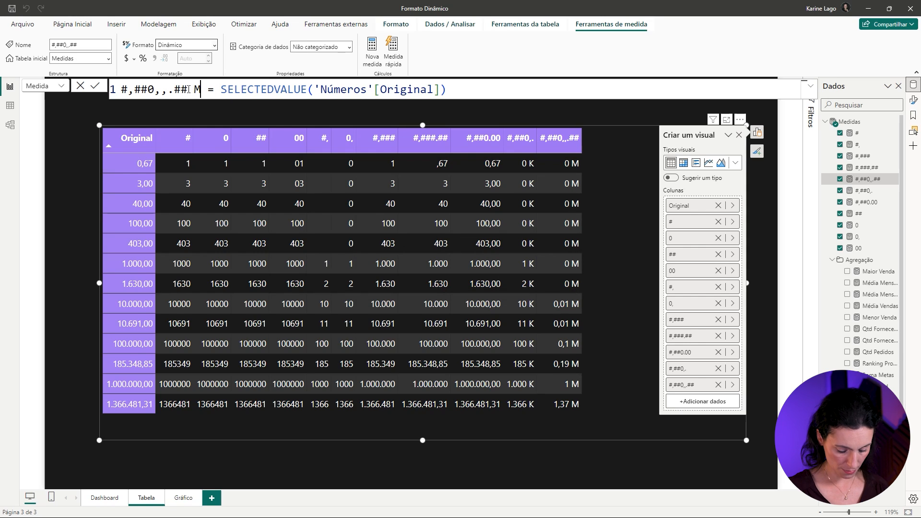
key(Return)
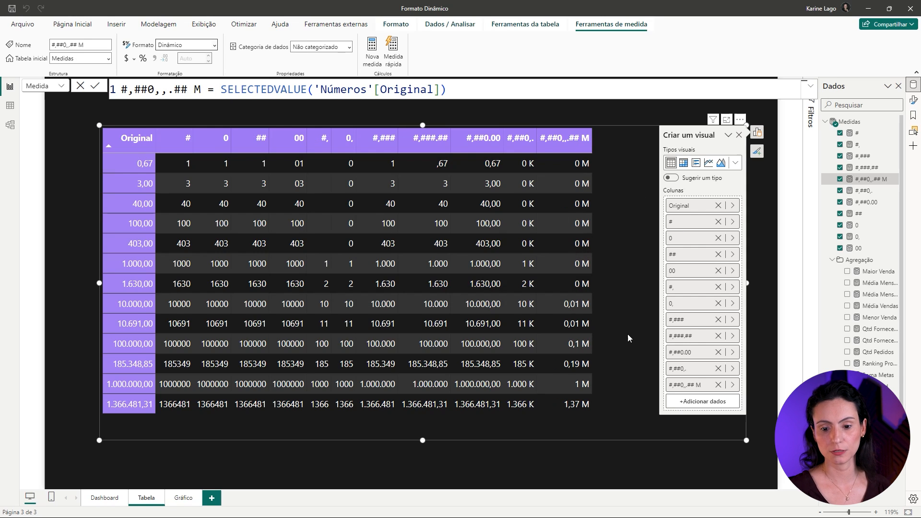
click(620, 114)
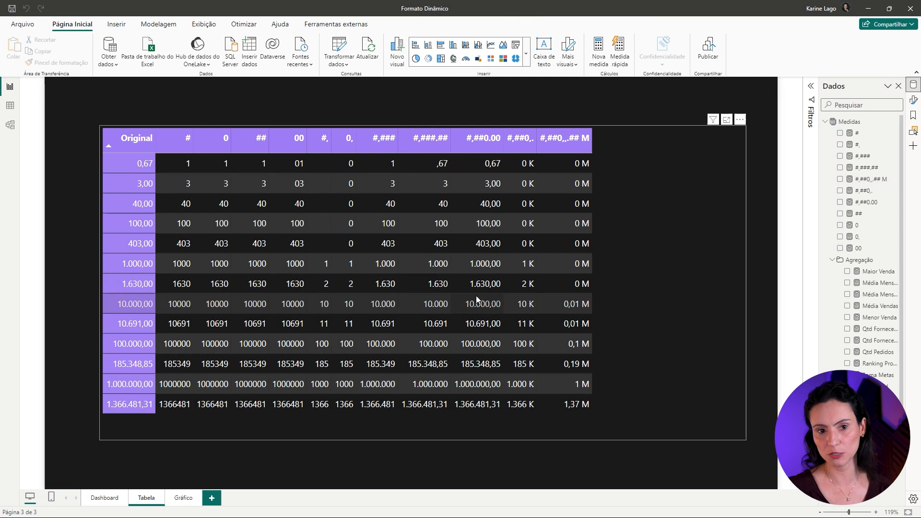
- Create a measure "#,##0,,,.## B" in Medidas that returns SELECTEDVALUE('Números'[Original]), based on the #,##0,,.## M measure's formula
click(869, 181)
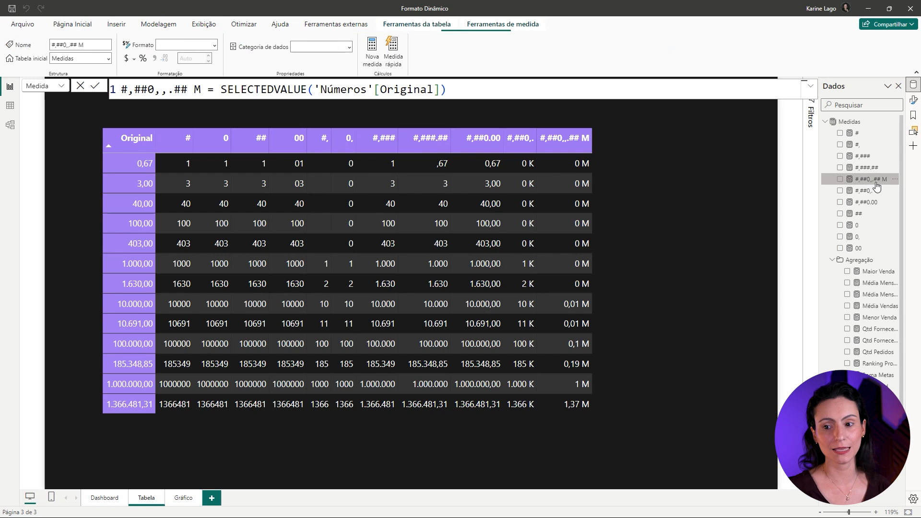
right_click(849, 126)
click(823, 143)
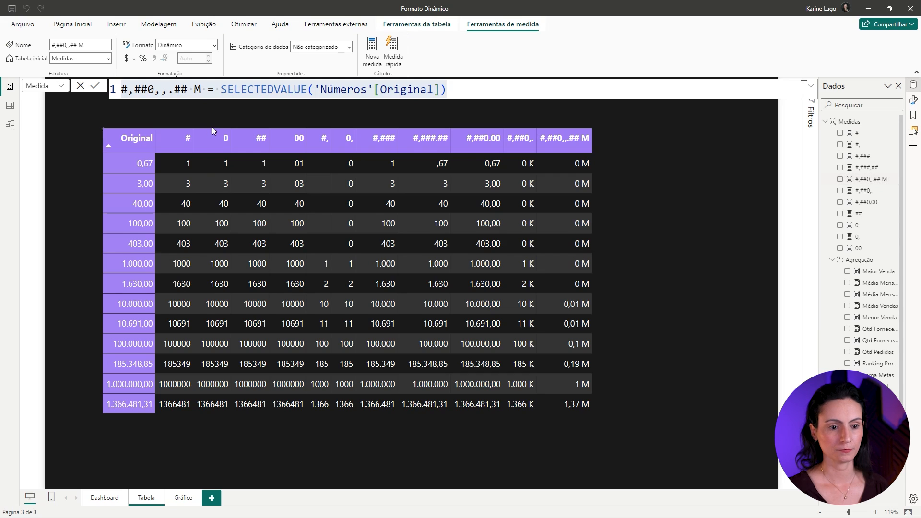
text(#,##0,,.## M = SELECTEDVALUE('Números'[Original]))
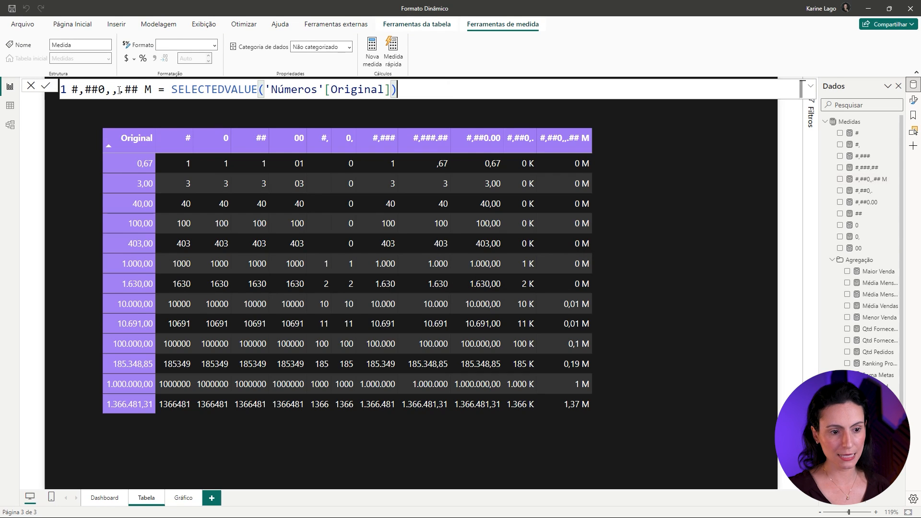
click(118, 90)
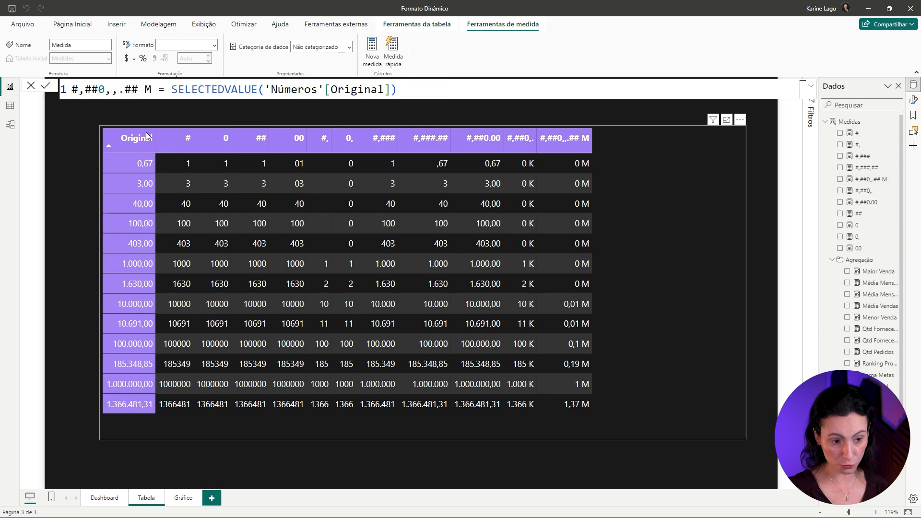
text(,)
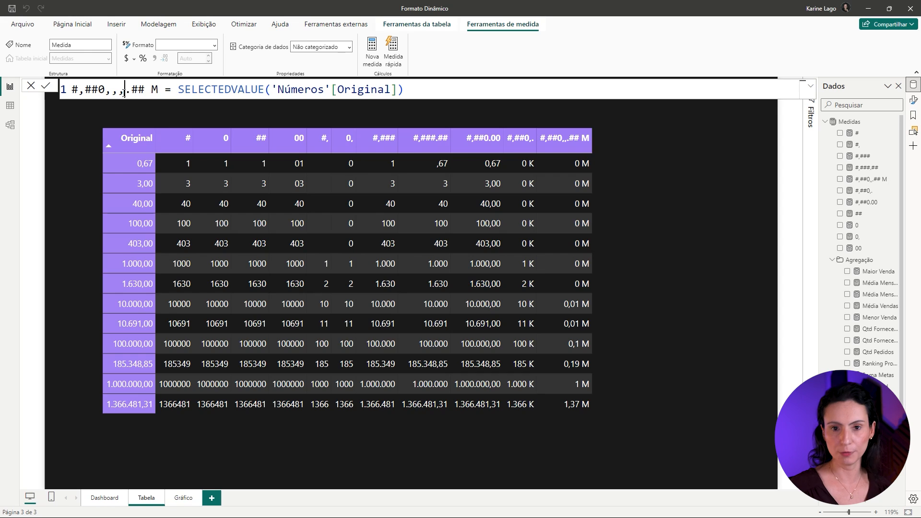
double_click(157, 90)
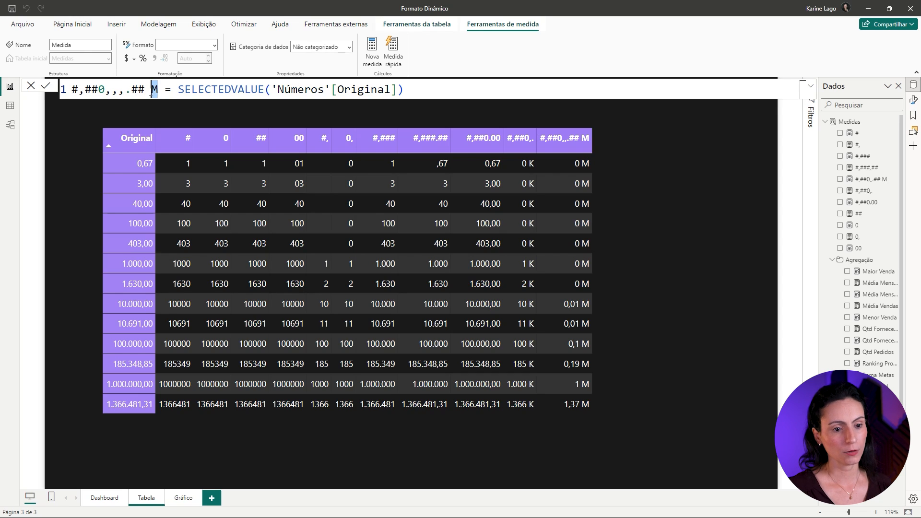
text(B)
key(Return)
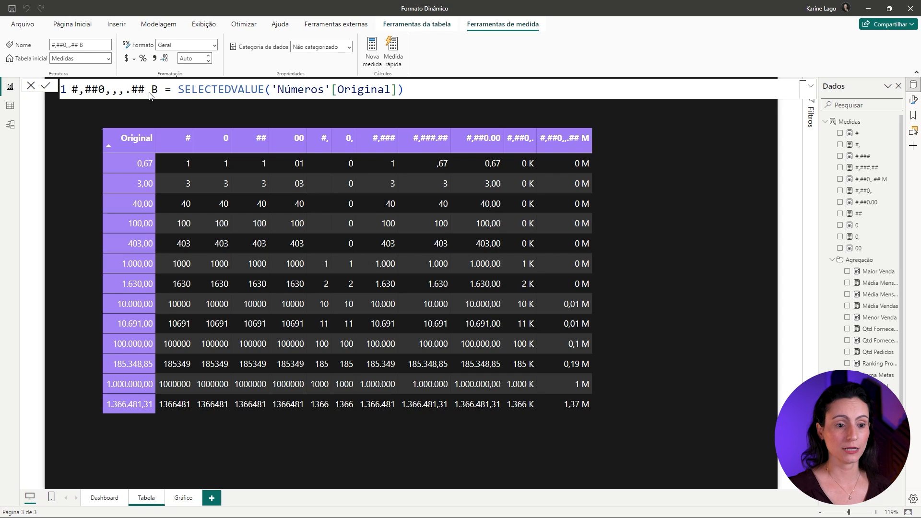
- Give the billions measure the dynamic format string "#,##0,,,.## B" and add it to the table as a column
click(215, 46)
click(191, 138)
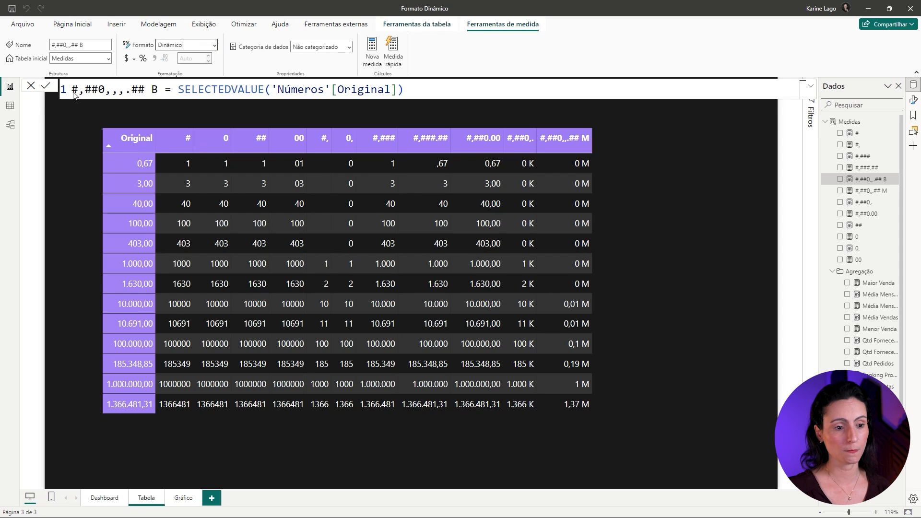
text(#)
key(BackSpace)
key(Right)
text(#)
text(##0,,)
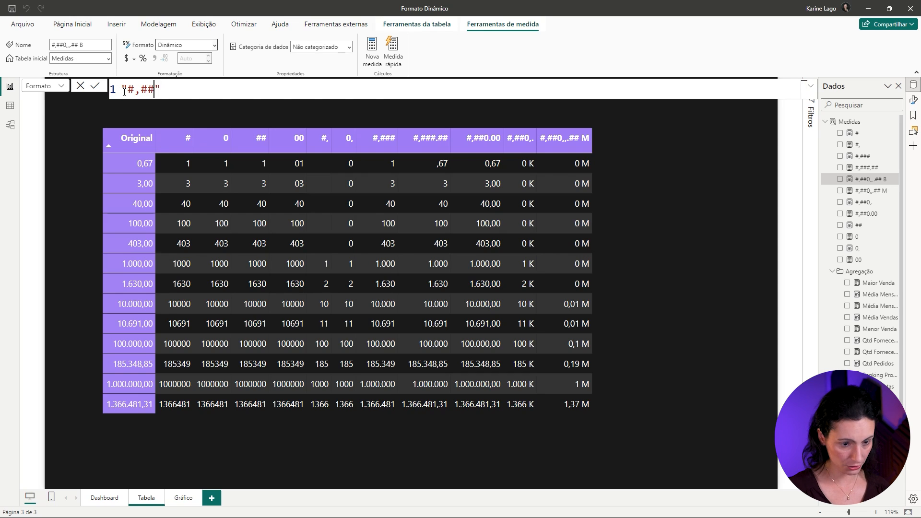
text(,)
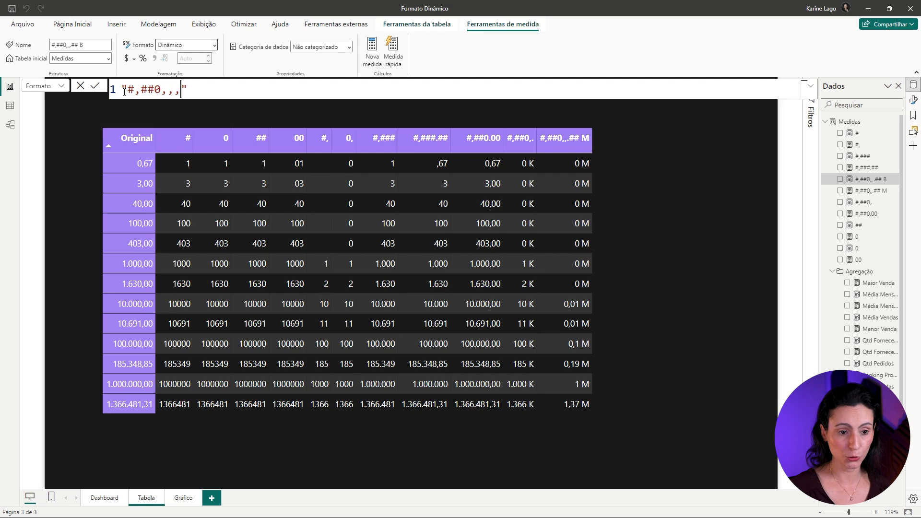
text(.)
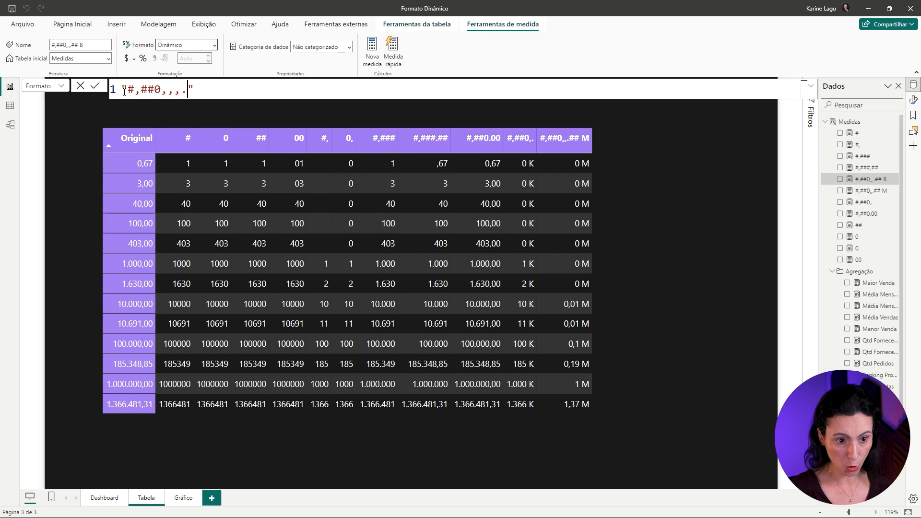
text(##)
text( B)
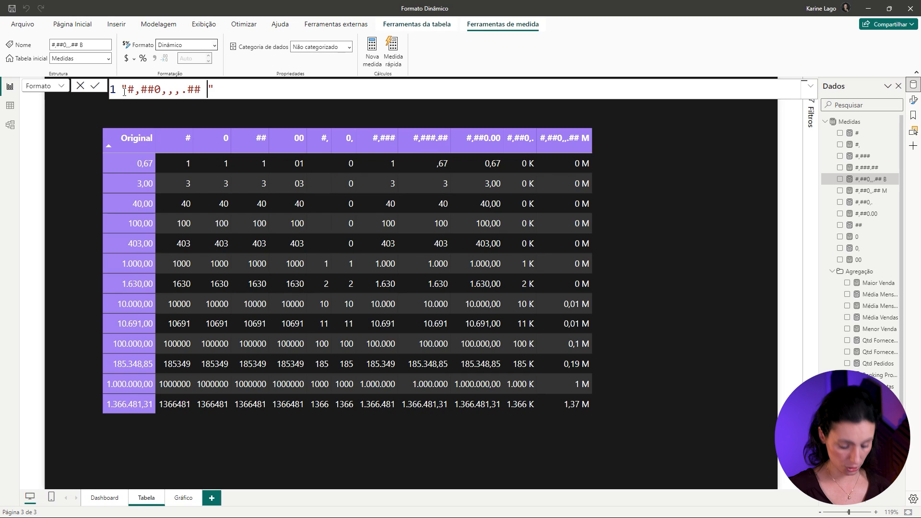
key(Return)
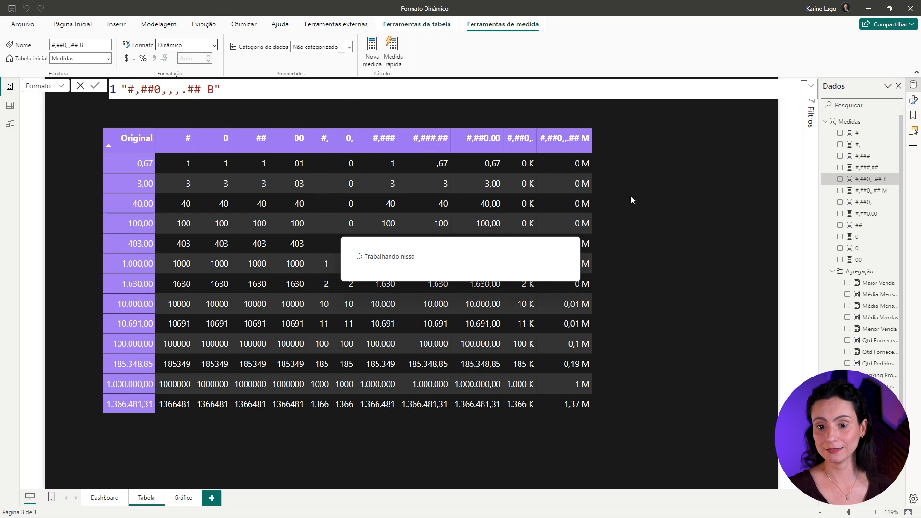
click(618, 179)
click(840, 179)
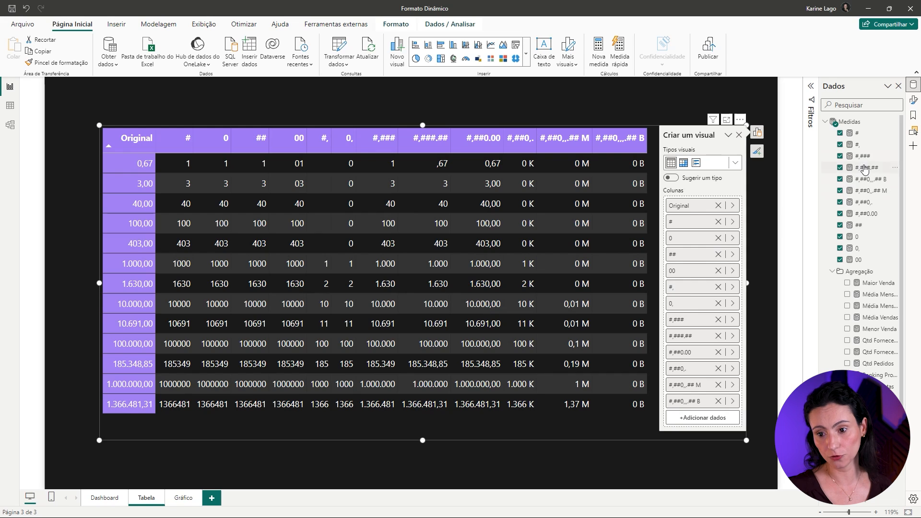
- Change the billions measure's format string to two fixed decimals, "#,##0,,,.00 B"
click(870, 179)
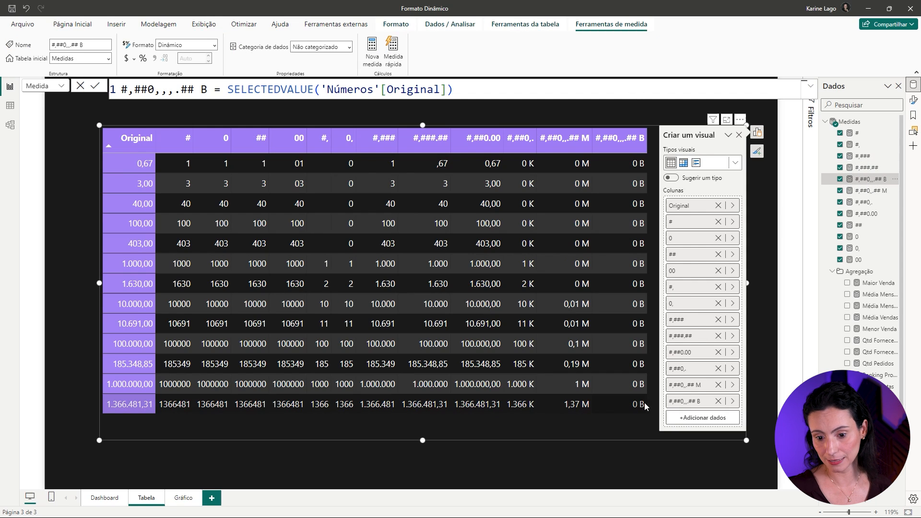
drag(193, 89, 182, 90)
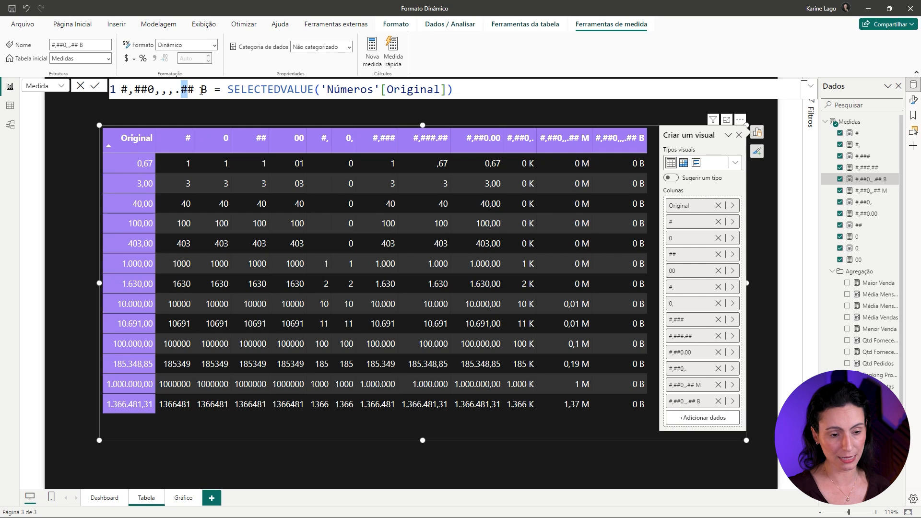
click(215, 45)
click(30, 85)
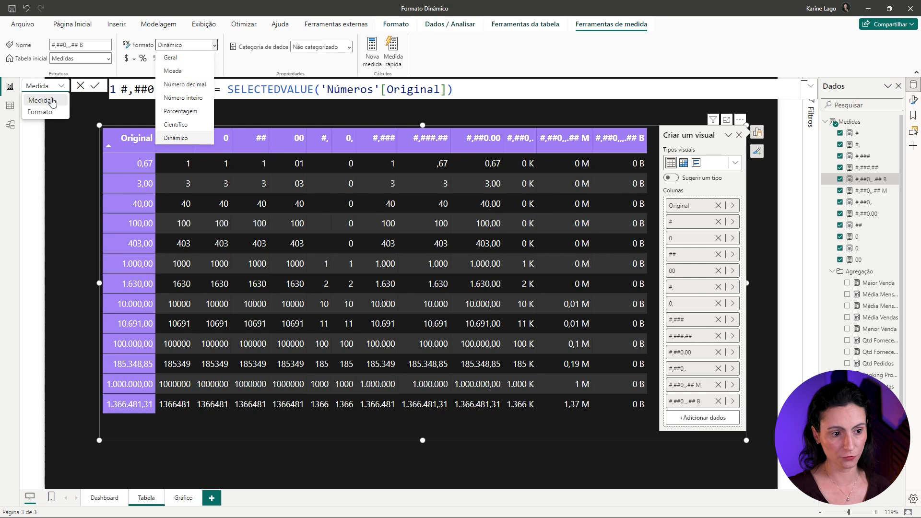
click(36, 113)
drag(200, 89, 189, 90)
text(00 B")
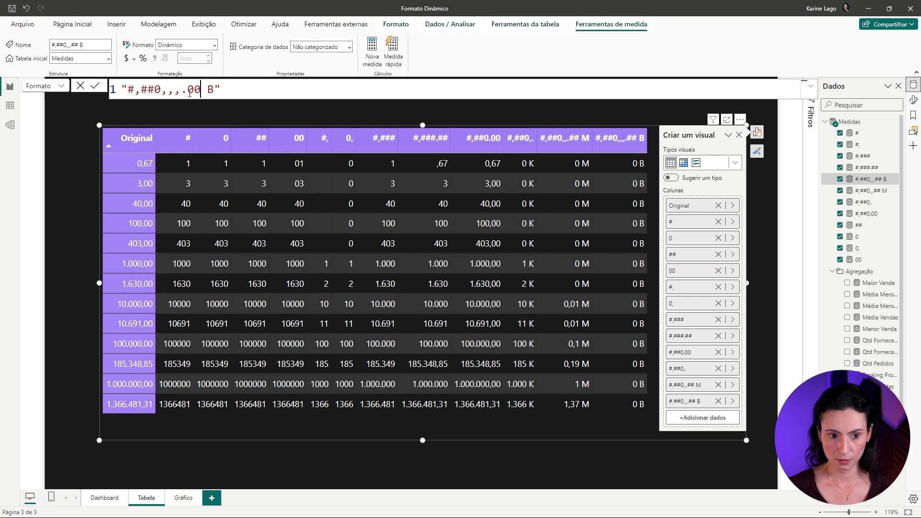
key(Return)
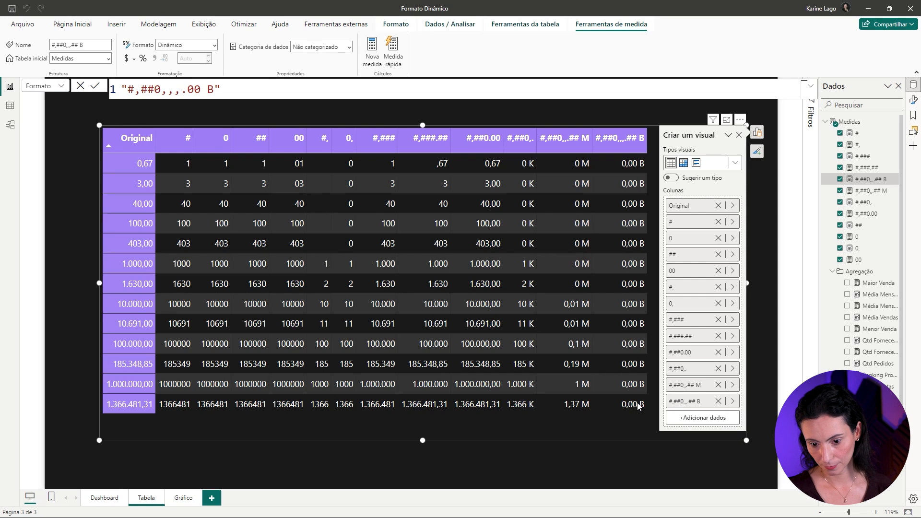
- Extend the billions measure's format string to three fixed decimals, "#,##0,,,.000 B", and deselect the table
click(196, 98)
text(0)
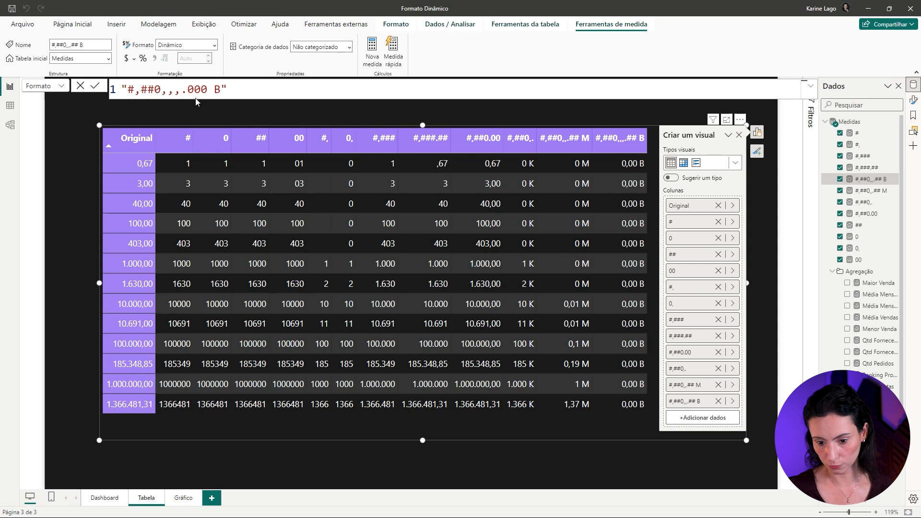
key(Return)
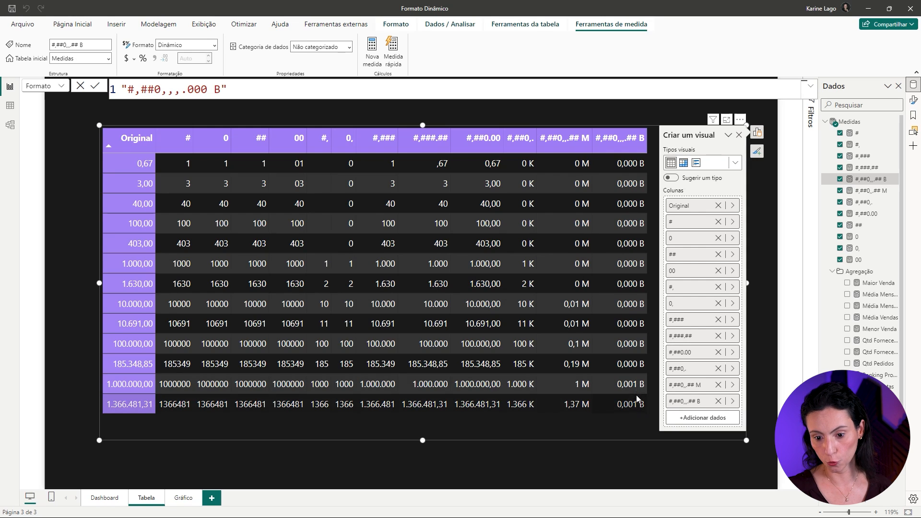
click(610, 451)
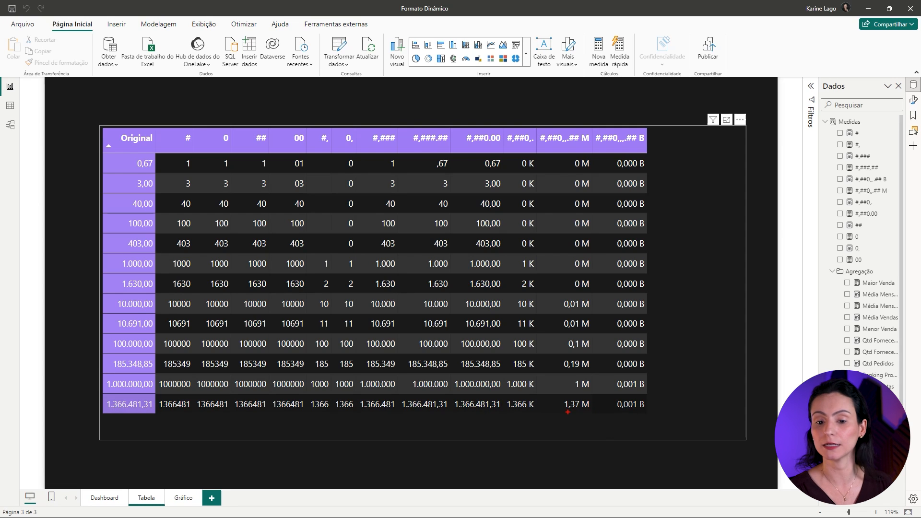
- Box the 1.000,00 and 1.630,00 rows' values across the unscaled, thousands, millions and billions columns to compare the scaling
drag(514, 296, 551, 314)
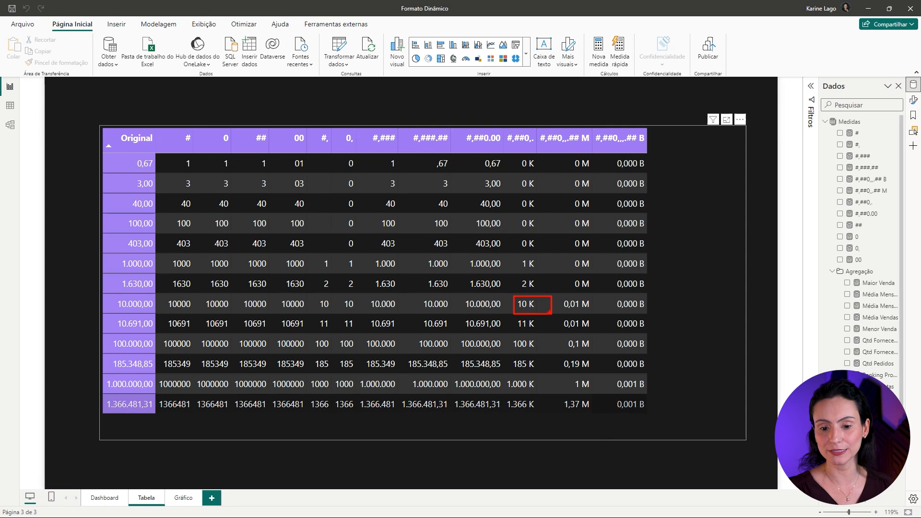
drag(462, 254, 508, 289)
key(ctrl+z)
key(ctrl+z)
drag(541, 257, 523, 300)
drag(596, 257, 579, 291)
key(ctrl+z)
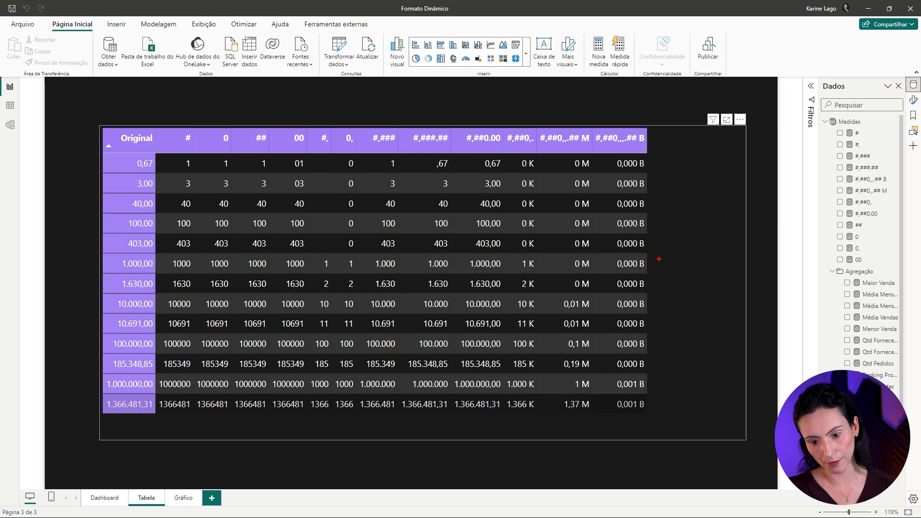
drag(652, 253, 636, 298)
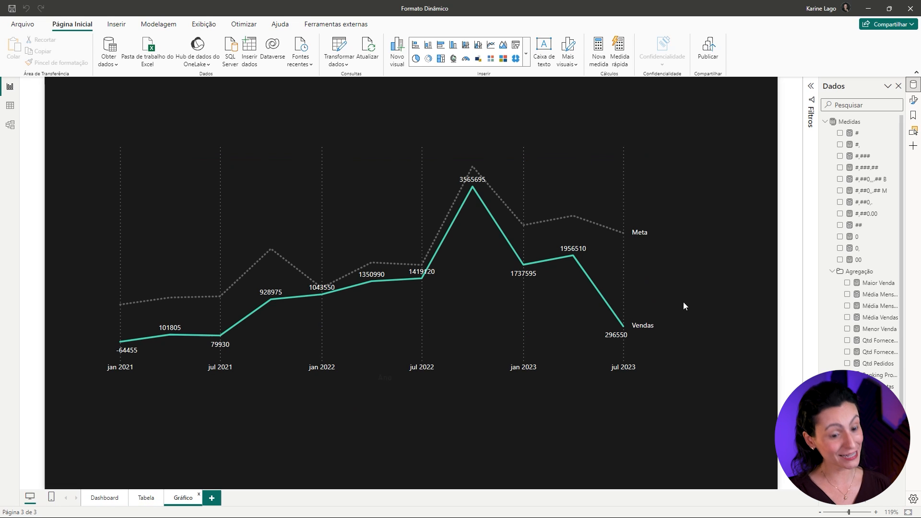
- Box the jan 2021 data label of the Vendas line in the Gráfico page's line chart
drag(107, 343, 152, 360)
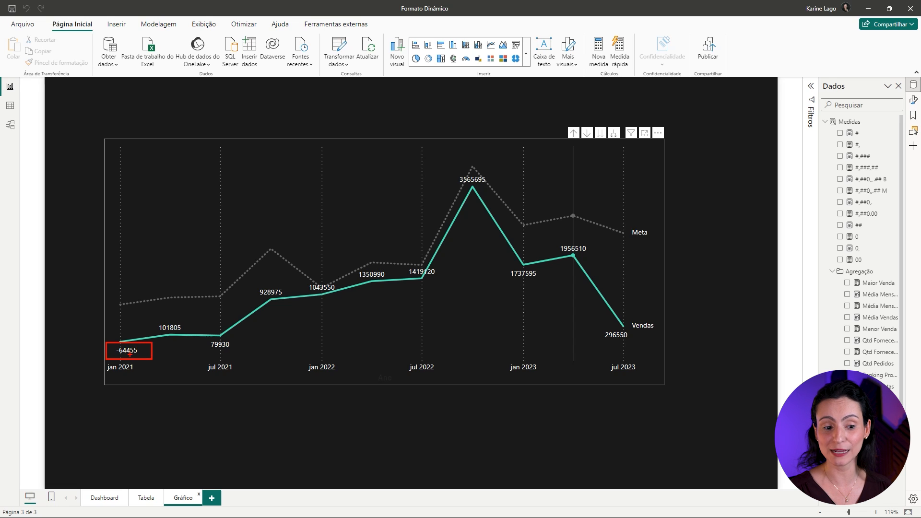